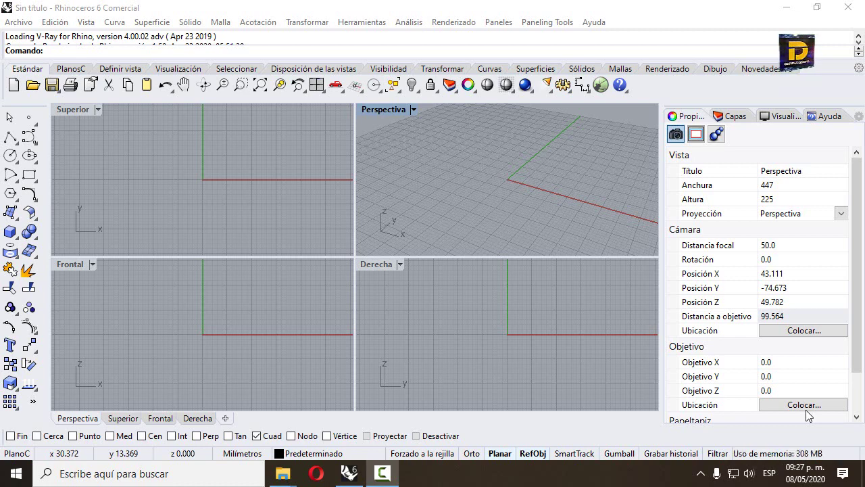
- Draw a circle 18 mm in diameter centred on the red X axis in the Superior view
click(10, 155)
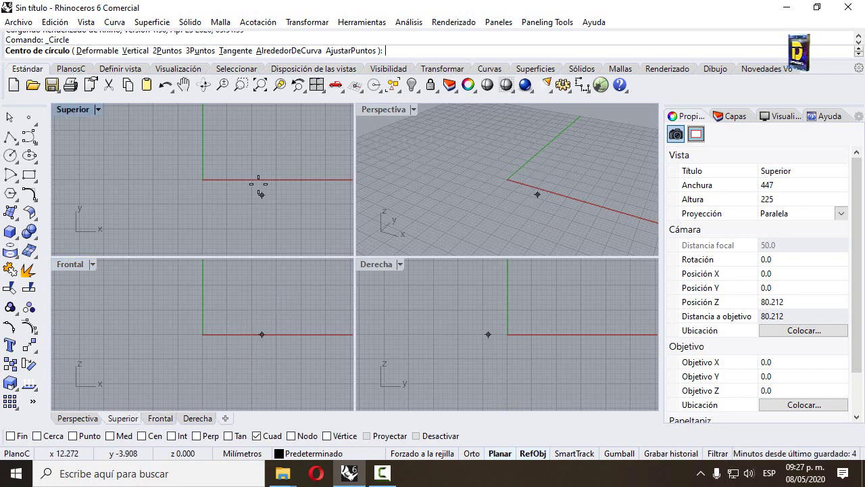
click(295, 180)
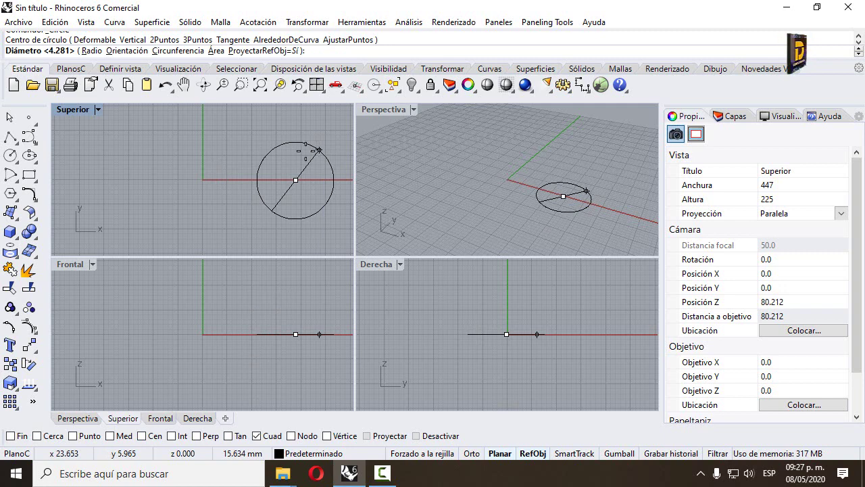
text(18)
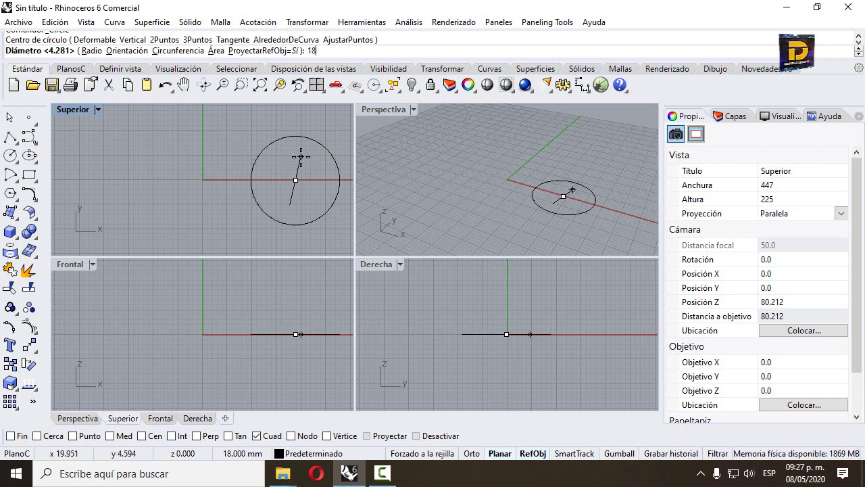
key(Return)
- Copy the circle 2 mm straight up in the Frontal view, using its quadrant as the base point
click(323, 149)
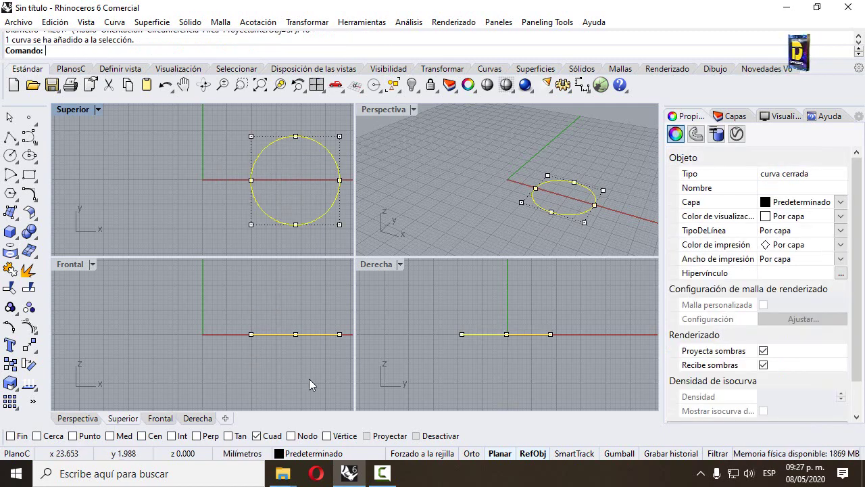
click(32, 345)
click(295, 334)
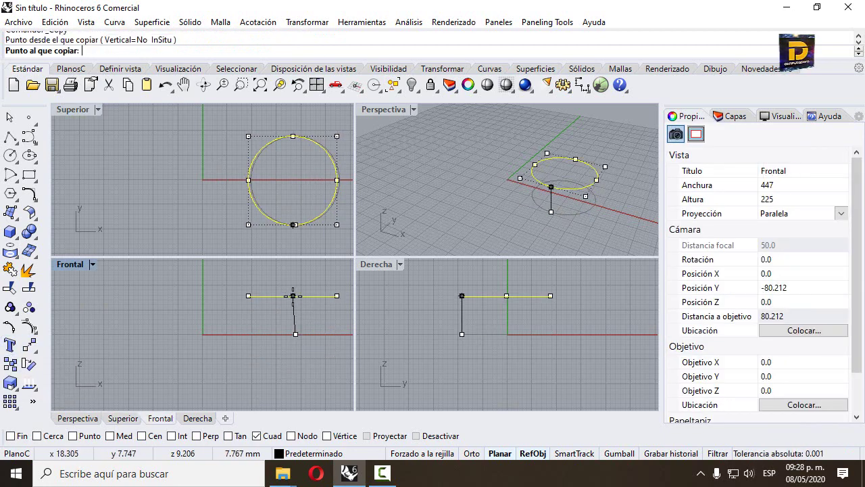
text(2)
key(Return)
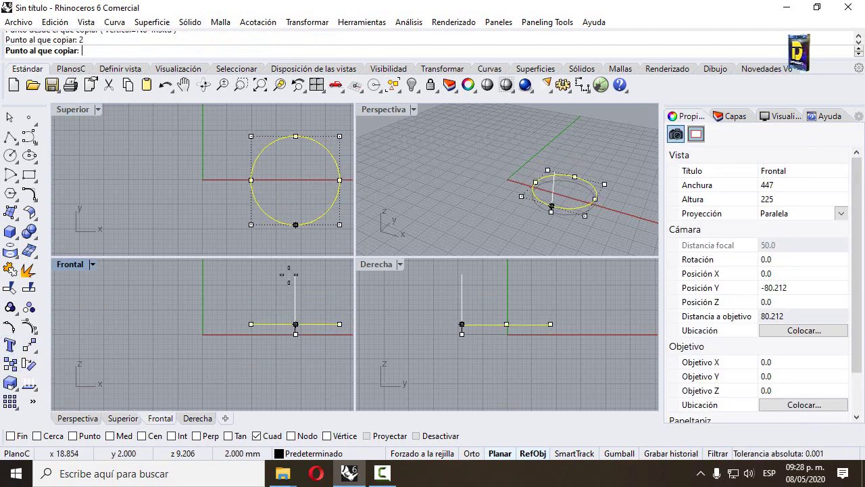
key(Return)
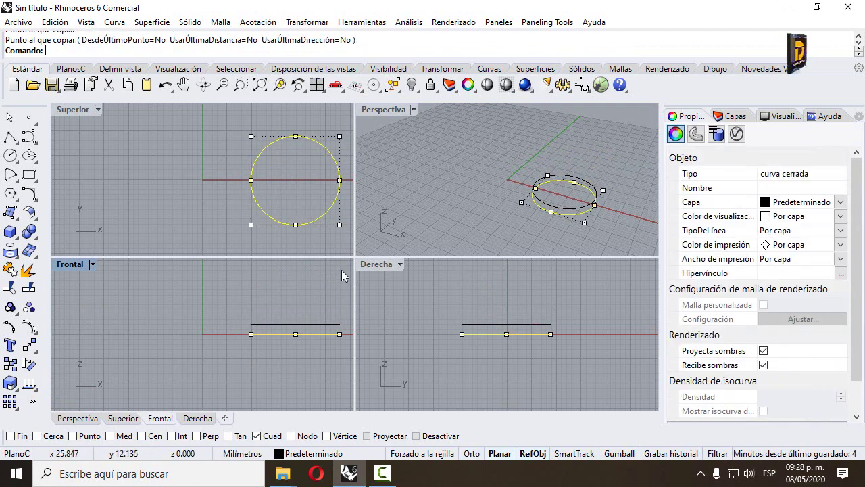
- Draw a vertical line joining the right quadrants of the upper and lower circles in the Frontal view
click(523, 164)
right_drag(523, 164, 586, 156)
scroll(593, 174, up, 5)
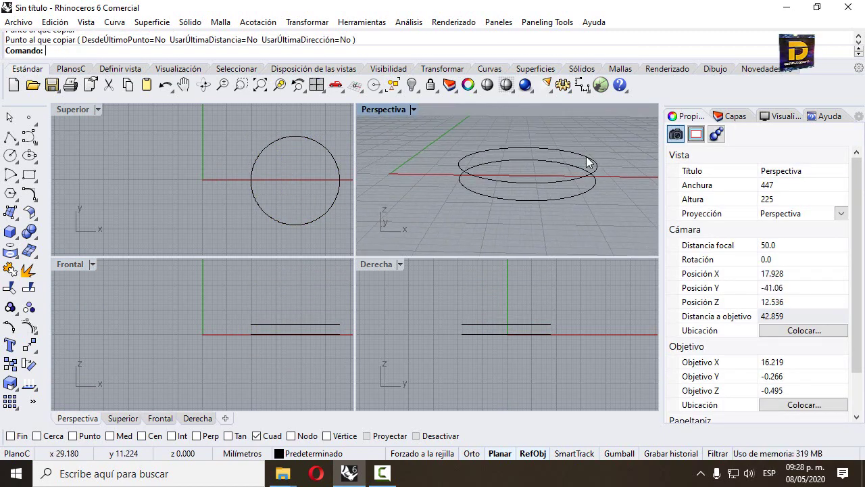
click(10, 137)
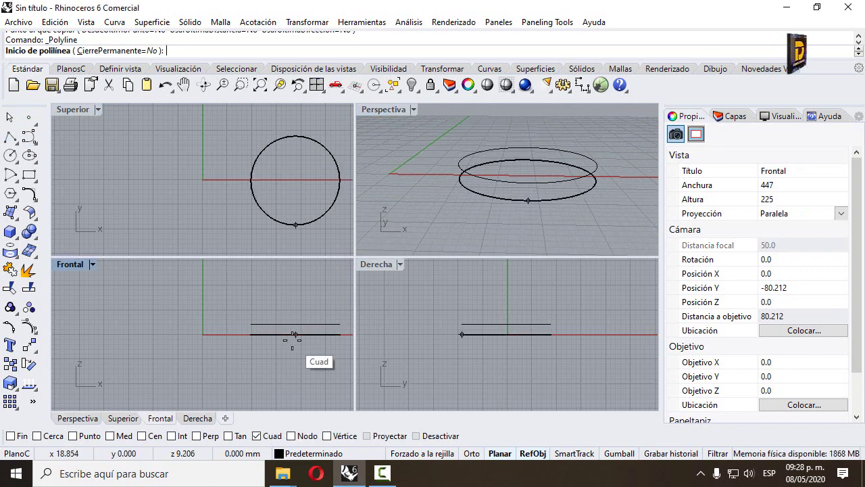
right_drag(294, 335, 208, 335)
click(253, 323)
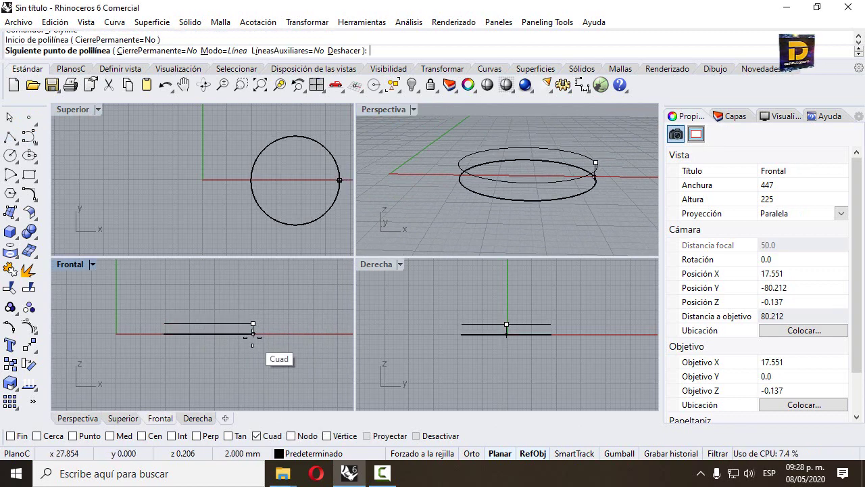
click(253, 333)
key(Return)
- Draw a 0.3 mm horizontal line outward from the midpoint of the short vertical line, with only midpoint snapping active
scroll(255, 338, up, 5)
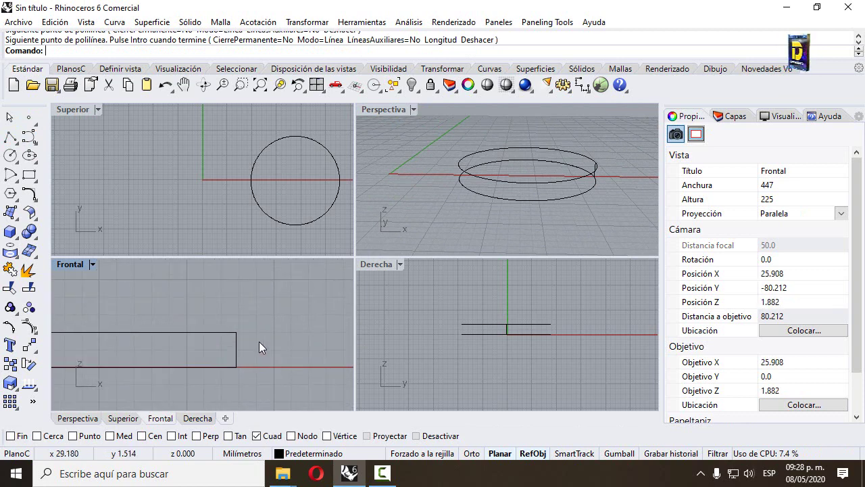
key(Return)
right_click(124, 436)
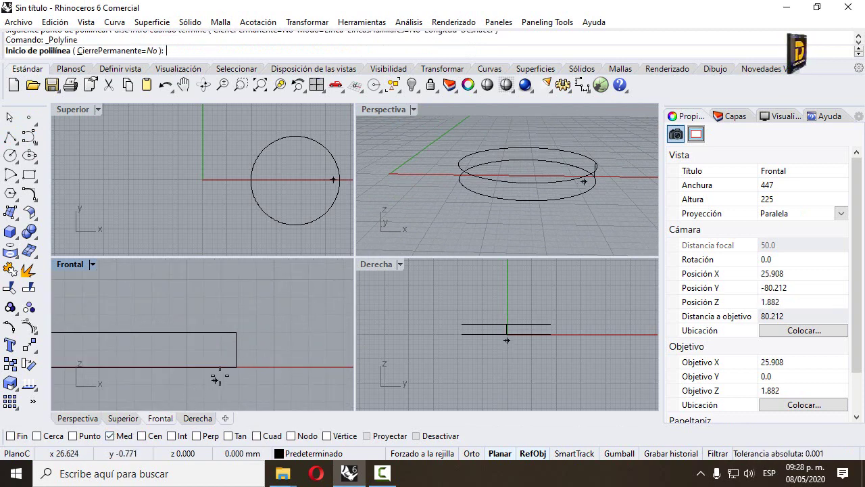
click(247, 349)
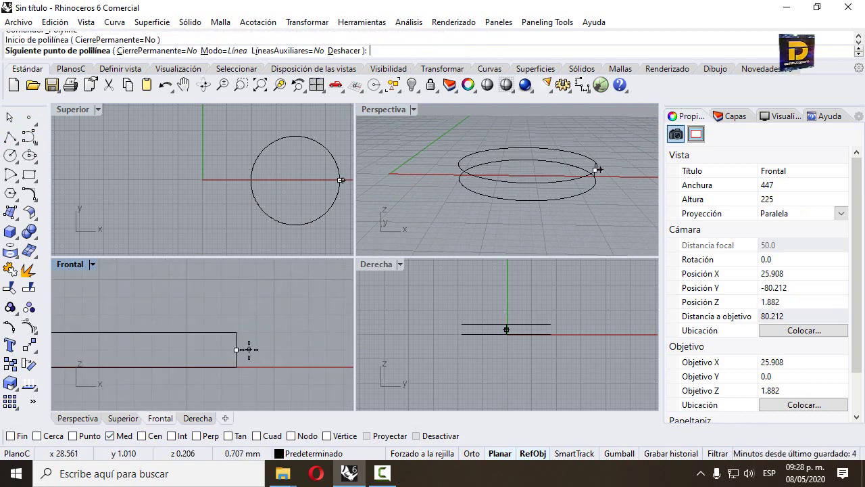
text(.5)
key(Return)
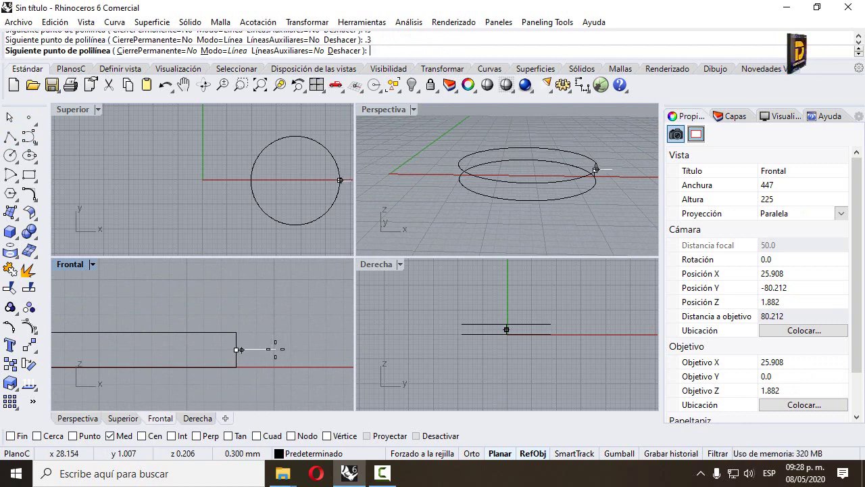
click(273, 350)
key(Return)
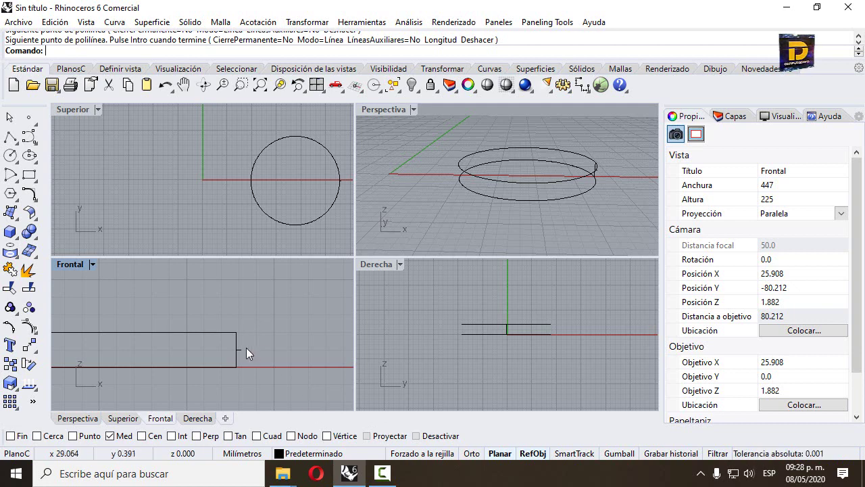
- Create a new layer, Capa 01, and set its colour to green
right_drag(246, 347, 271, 343)
click(733, 116)
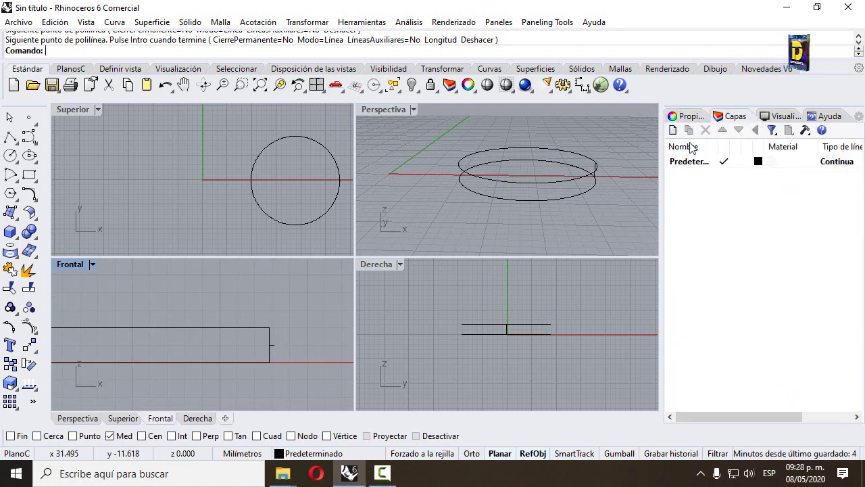
click(673, 130)
click(753, 174)
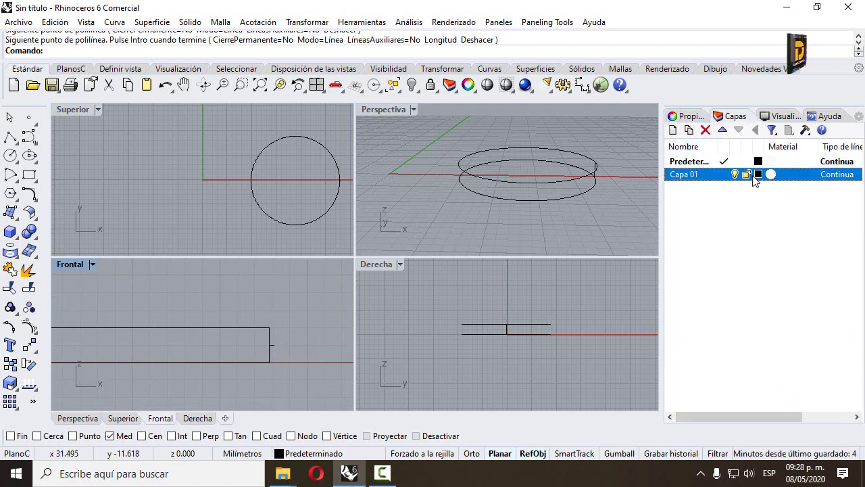
click(757, 175)
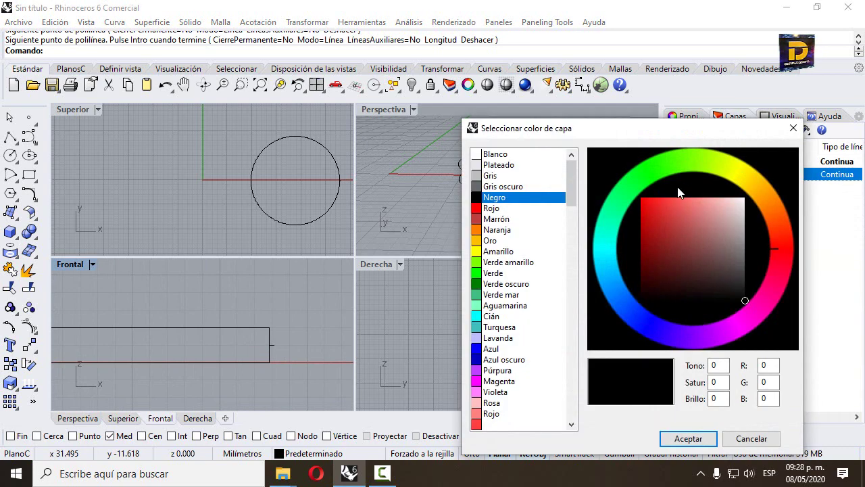
click(640, 184)
click(688, 438)
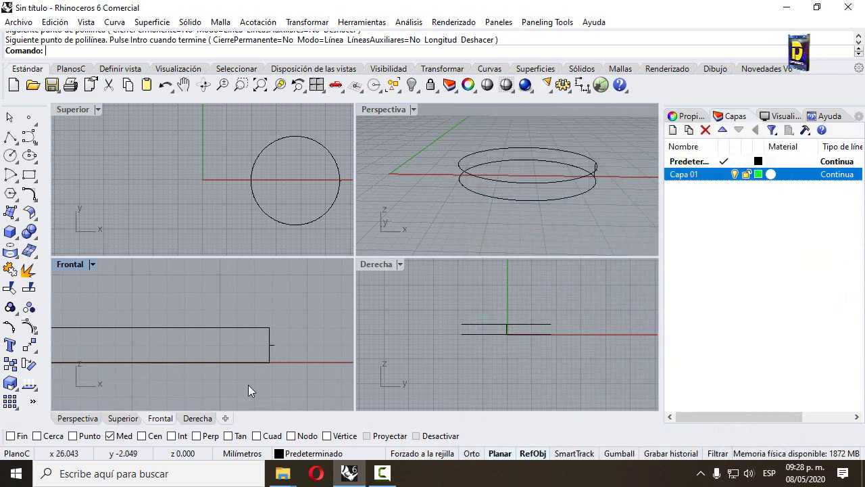
- Draw an arc on Capa 01, made the current layer, between the circles' right quadrants and through the outer end of the 0.3 mm line
click(10, 174)
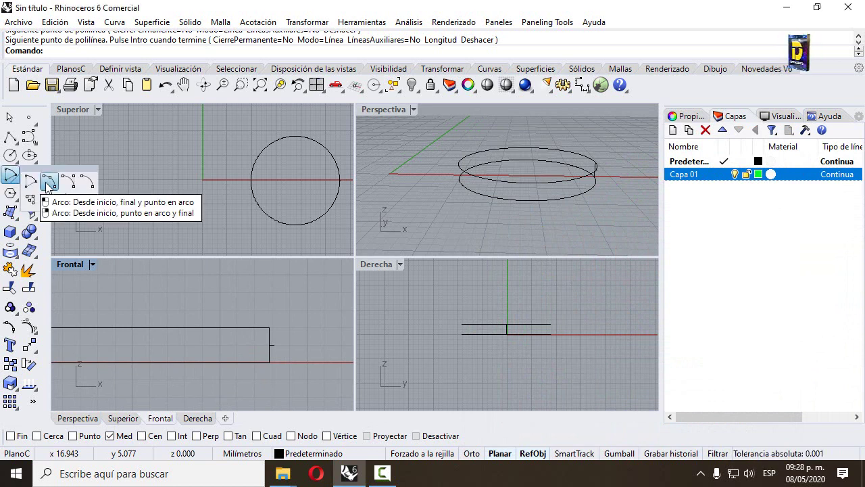
click(48, 181)
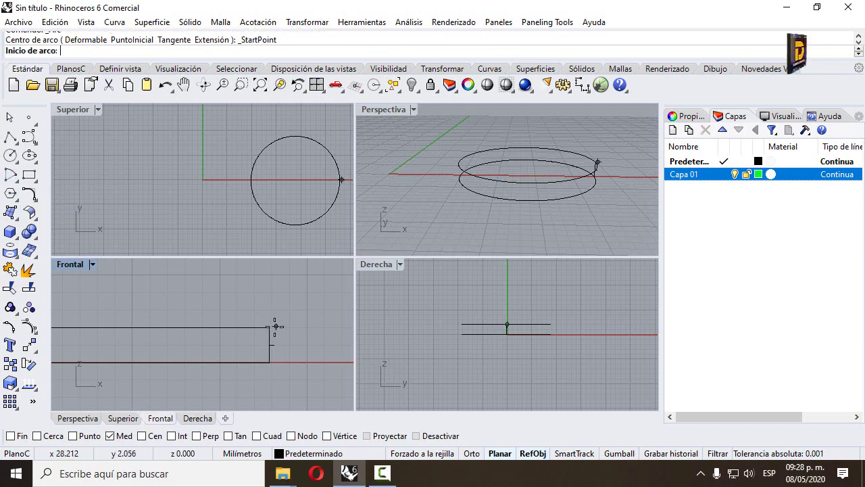
click(267, 436)
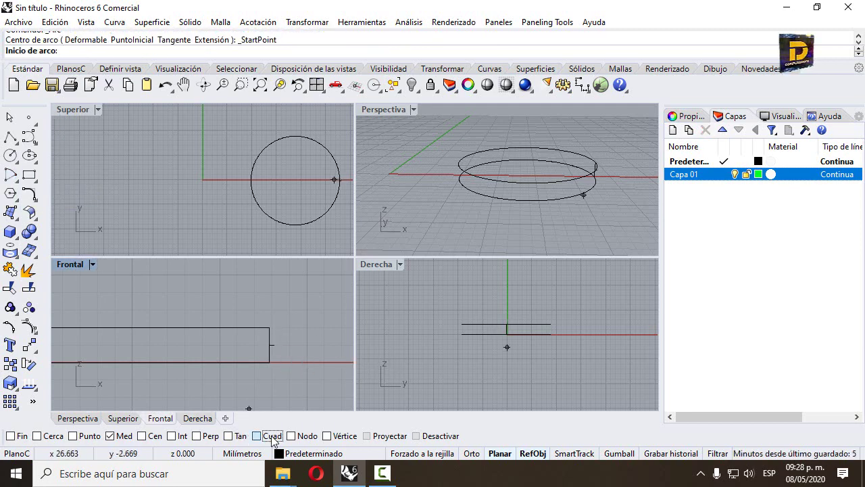
click(269, 327)
click(269, 362)
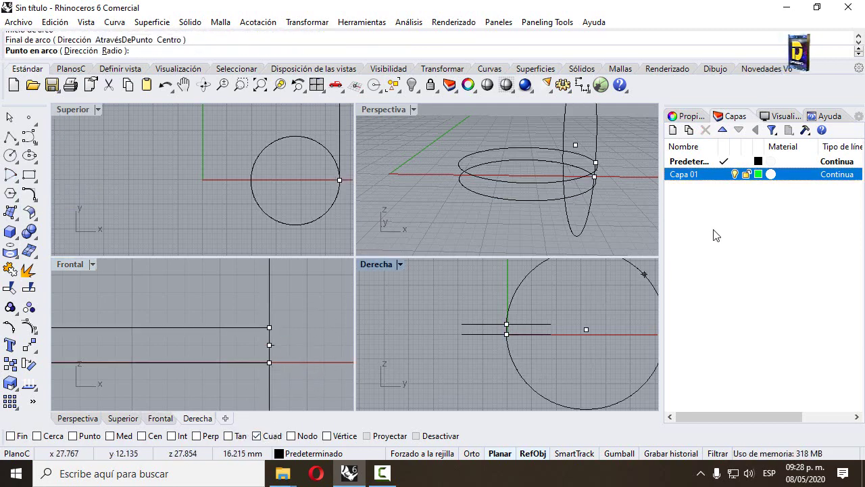
click(724, 174)
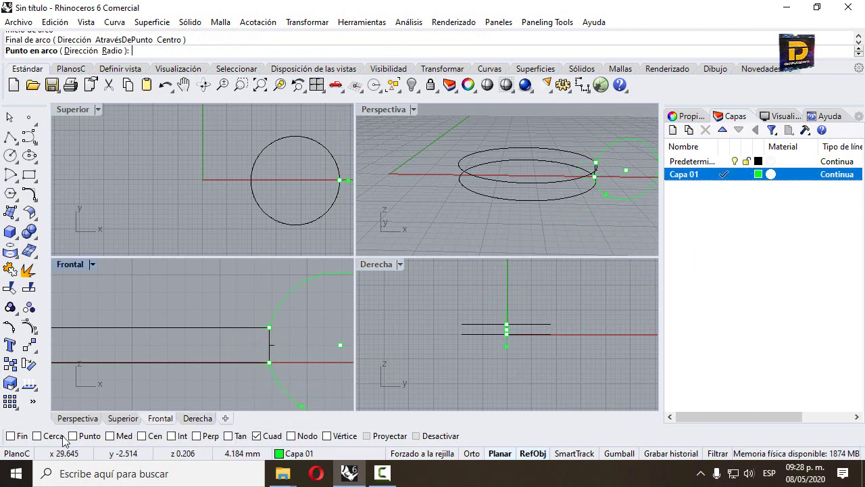
click(19, 436)
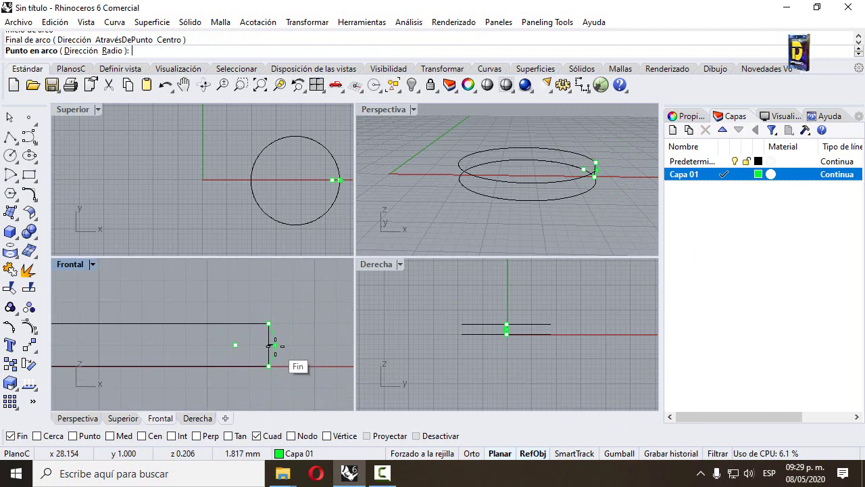
click(270, 345)
- Duplicate both 18 mm circles in place by copying and pasting them
right_drag(239, 351, 293, 351)
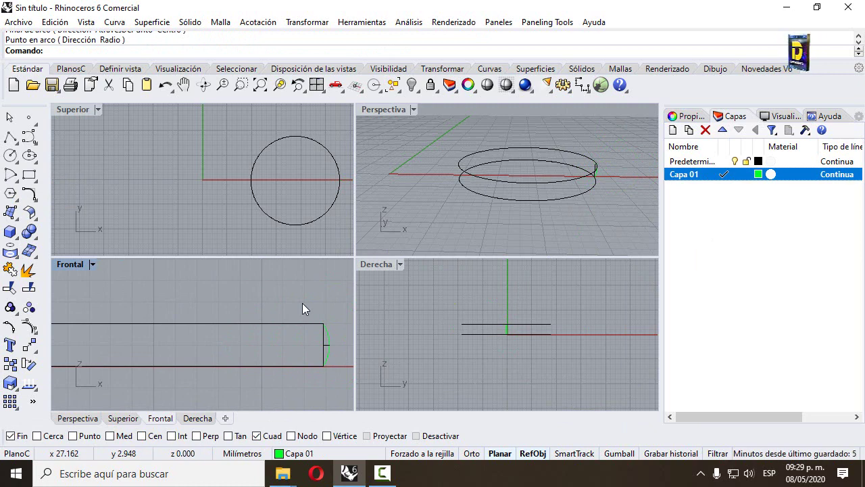
right_drag(606, 163, 595, 211)
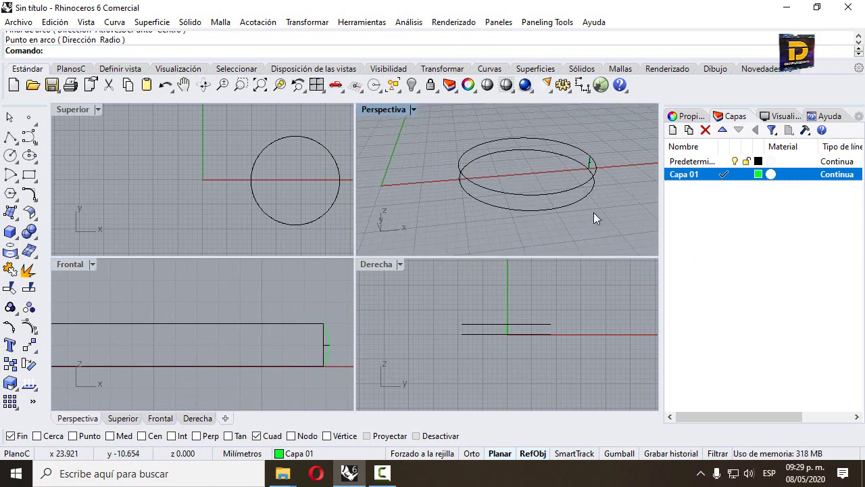
scroll(608, 173, up, 5)
scroll(583, 170, up, 2)
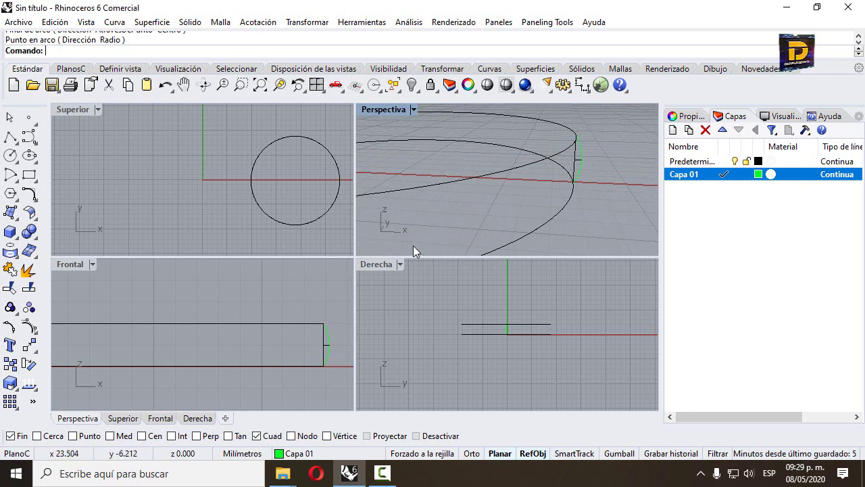
click(475, 166)
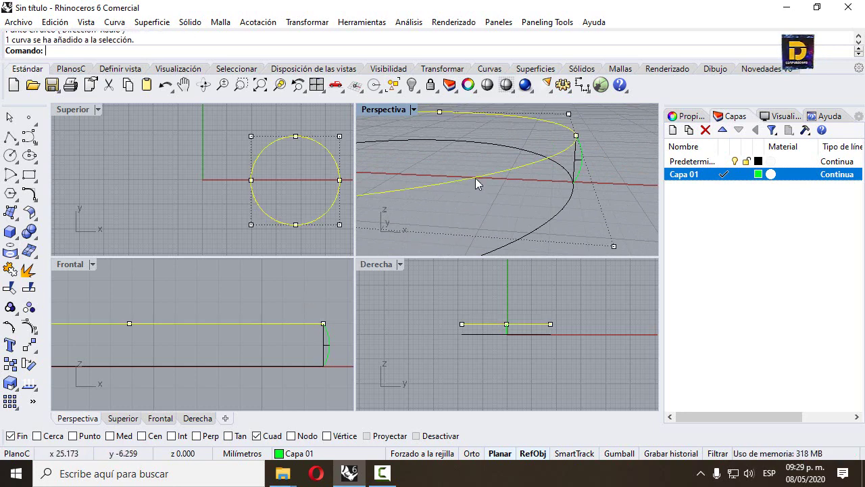
click(539, 229)
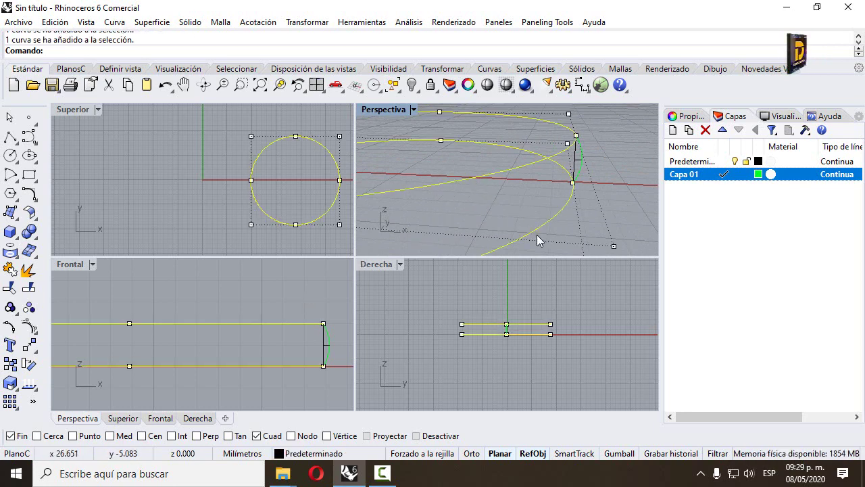
key(ctrl+c)
key(ctrl+v)
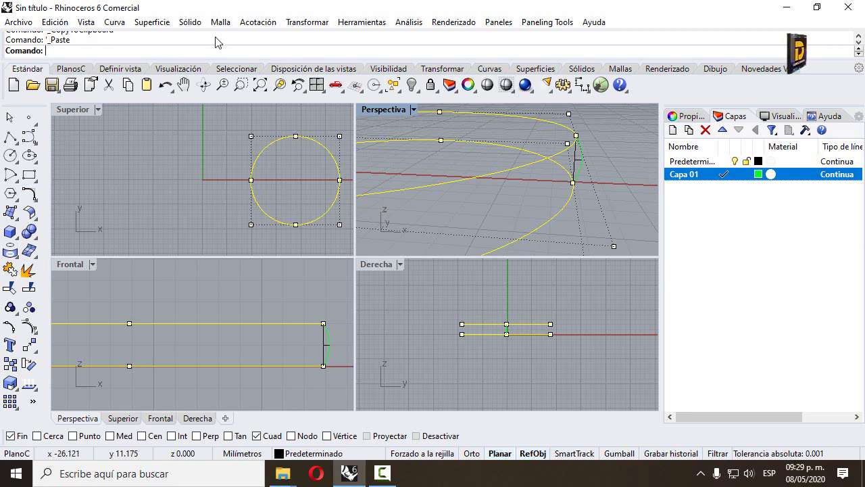
- Scale the two duplicated circles in 2D about their centre, from their right quadrant to a 9.5 mm radius
click(307, 21)
mouse_move(323, 98)
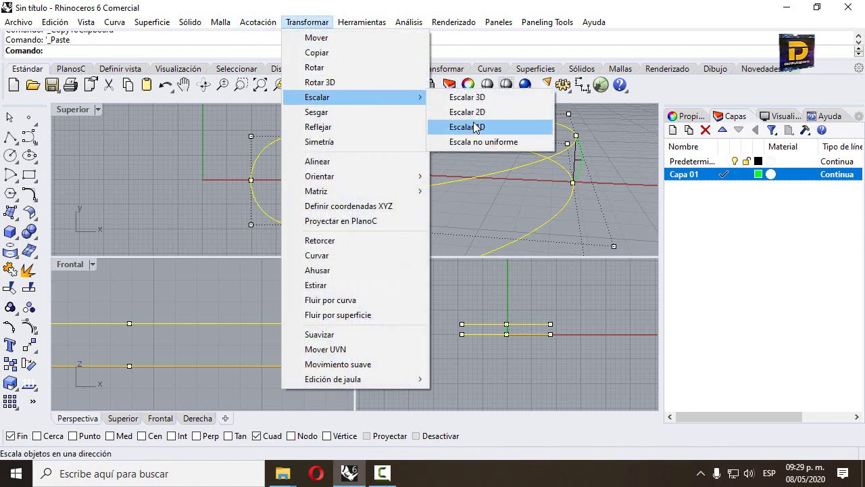
click(478, 111)
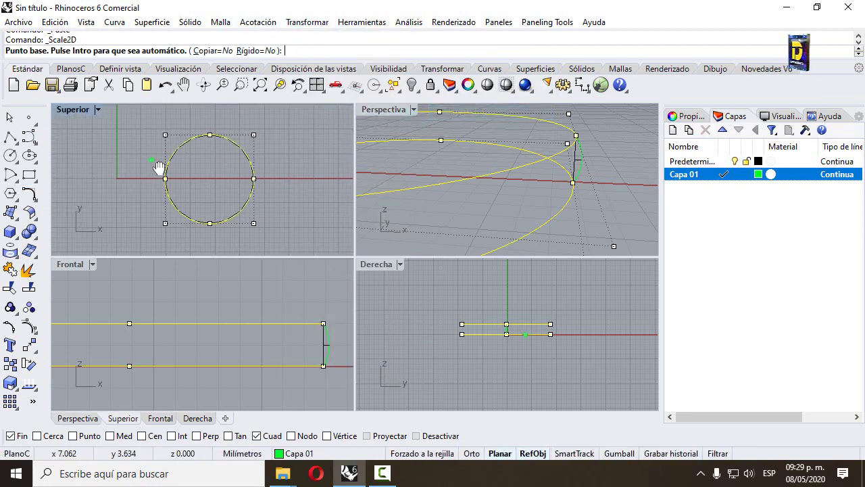
click(142, 435)
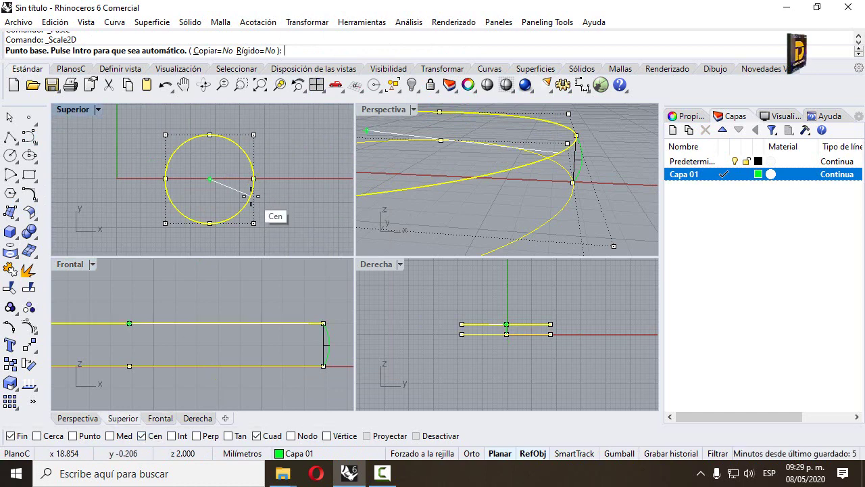
click(251, 195)
scroll(248, 216, up, 1)
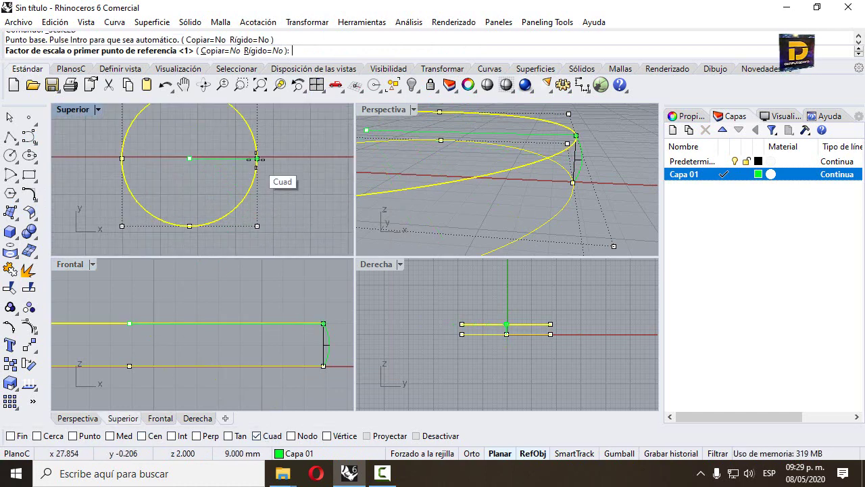
click(257, 158)
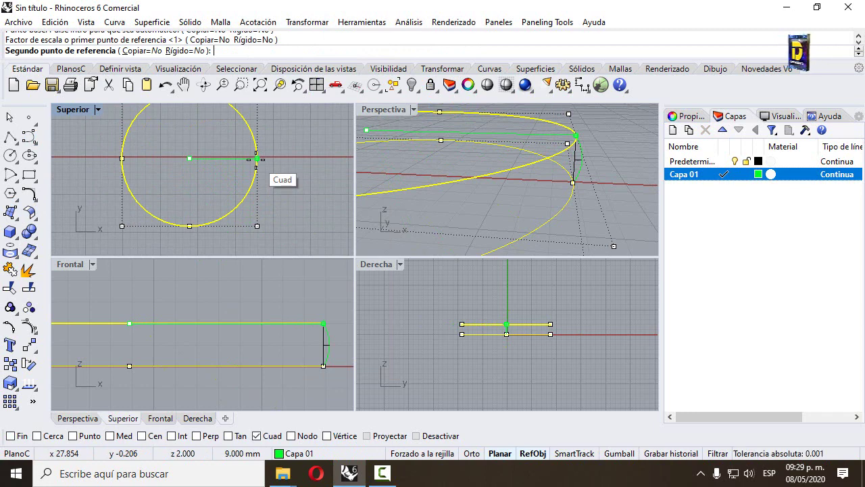
text(9.)
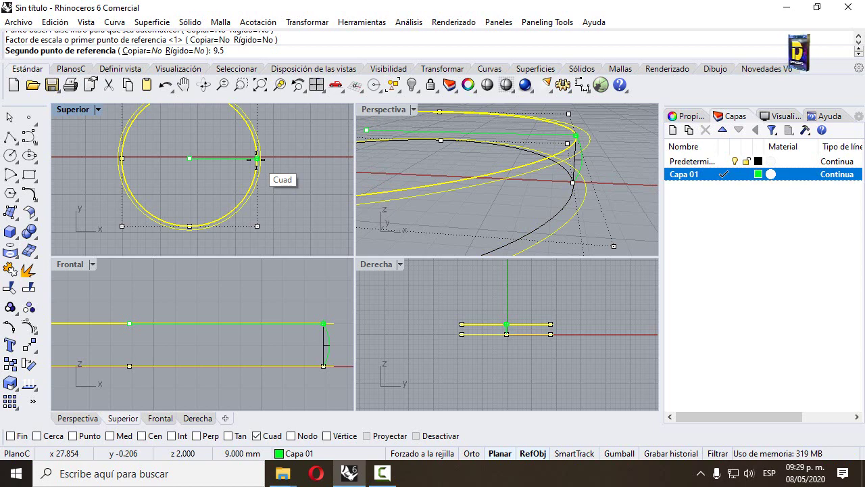
text(5)
key(Return)
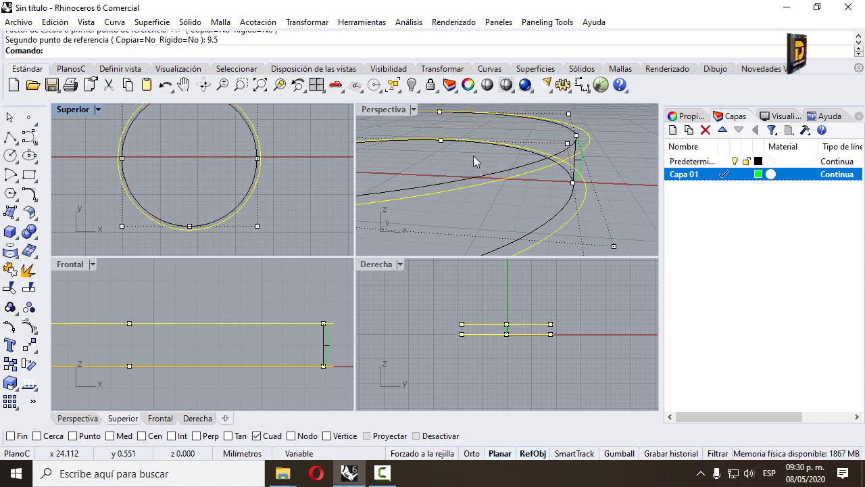
- Move the green arc and its two guide lines from the lower inner circle's right quadrant to the lower outer circle's right quadrant
scroll(502, 158, up, 4)
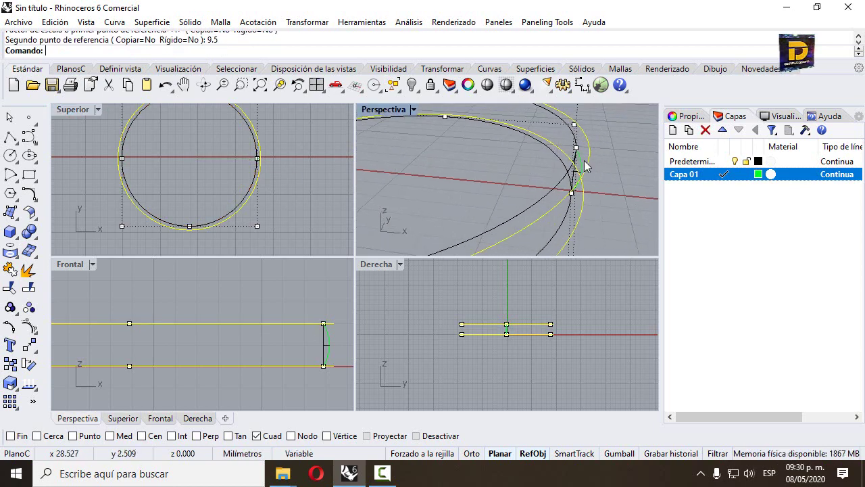
double_click(391, 110)
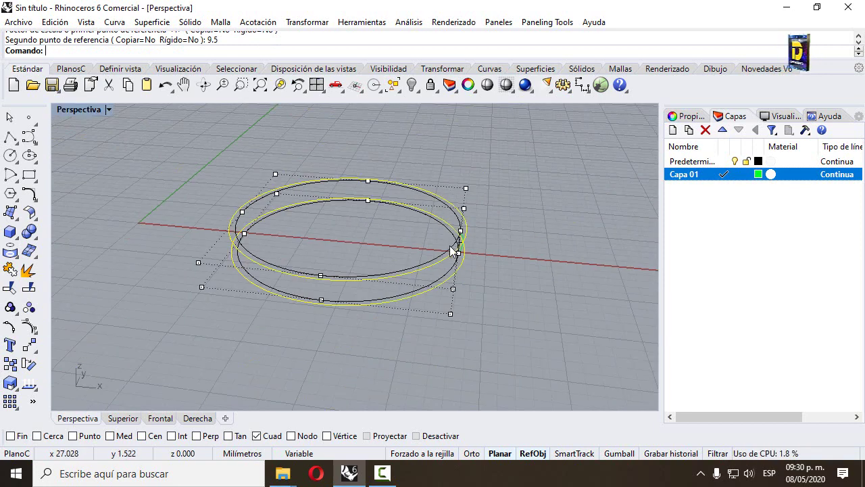
scroll(455, 220, up, 2)
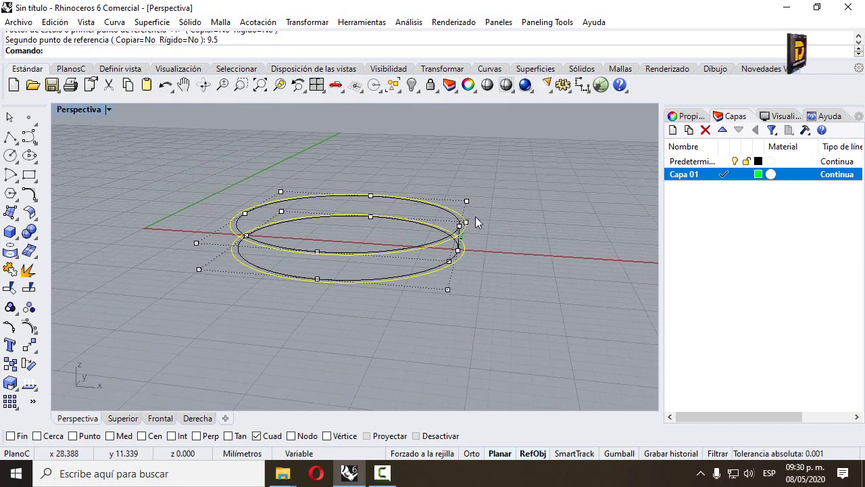
scroll(457, 233, up, 4)
click(441, 213)
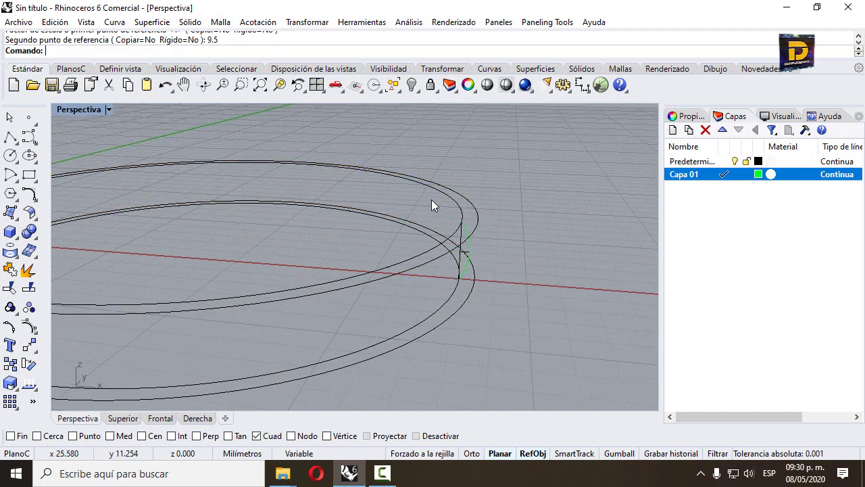
drag(433, 204, 492, 293)
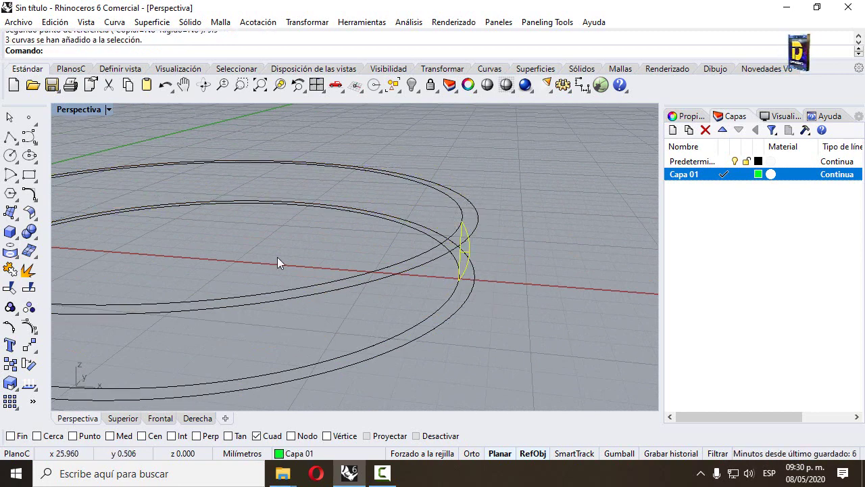
click(29, 346)
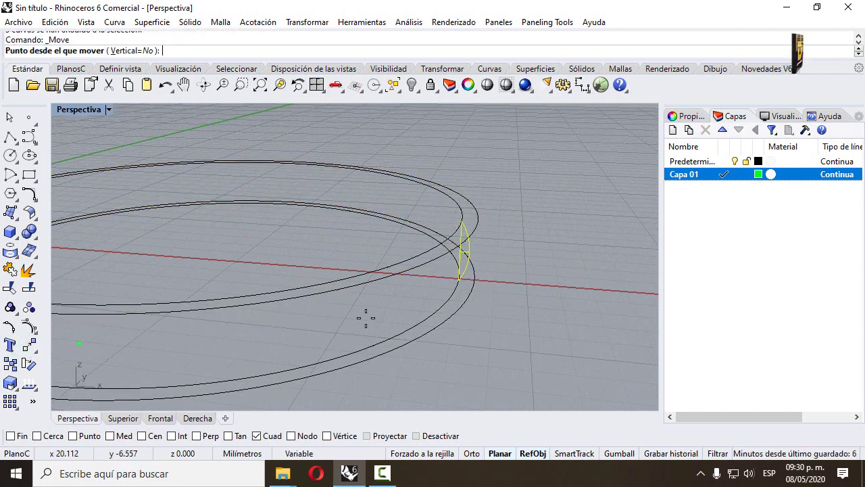
click(460, 279)
click(473, 283)
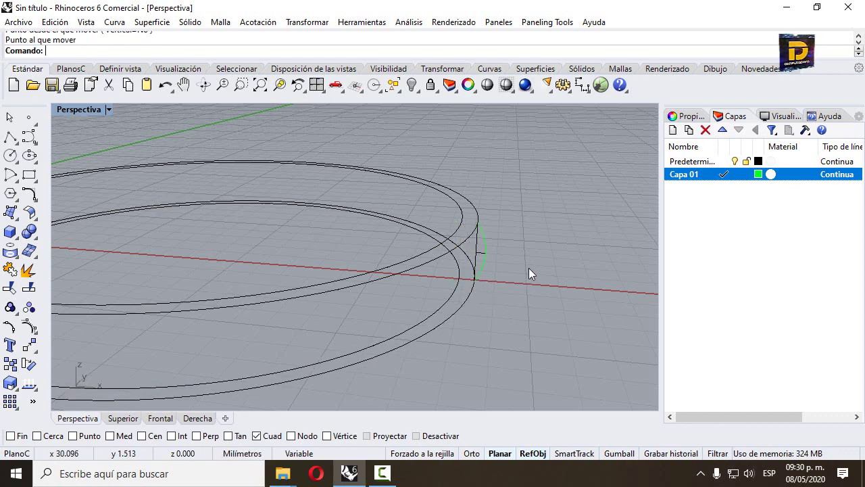
- Draw a straight polyline between the right quadrants of the two inner circles, with Predeterminado as the current layer
right_drag(529, 270, 500, 298)
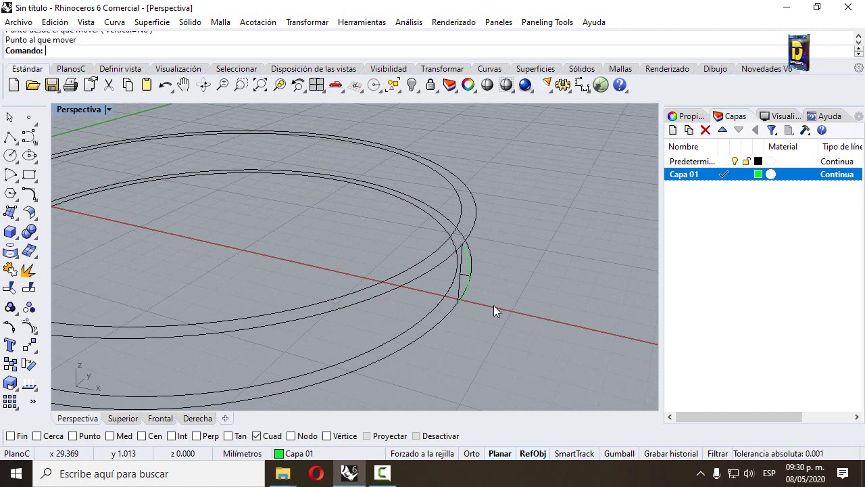
right_drag(426, 301, 423, 283)
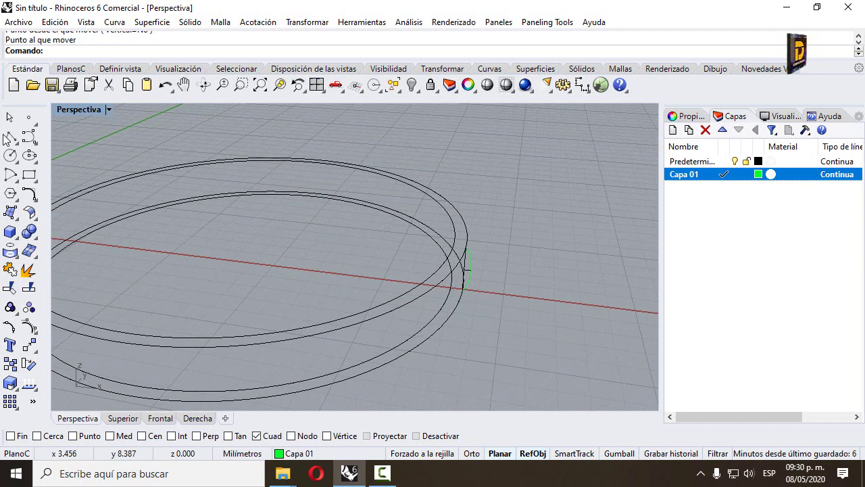
click(9, 137)
click(724, 161)
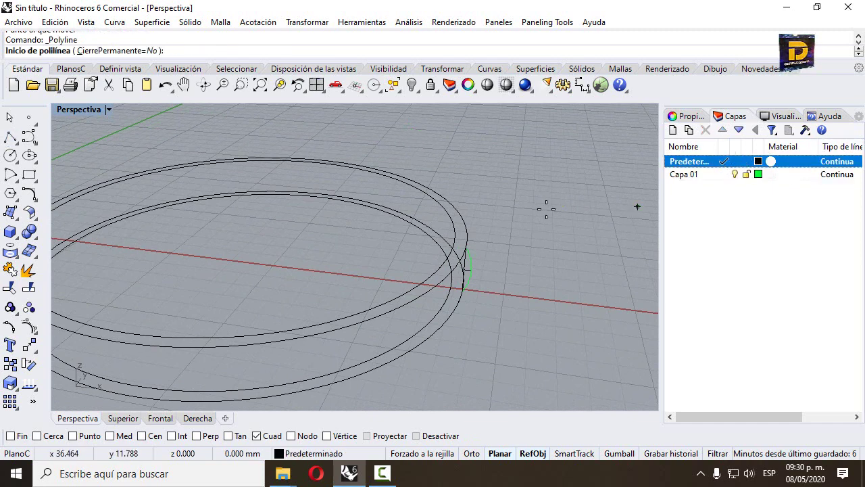
right_drag(546, 209, 450, 259)
click(473, 246)
click(450, 260)
key(Return)
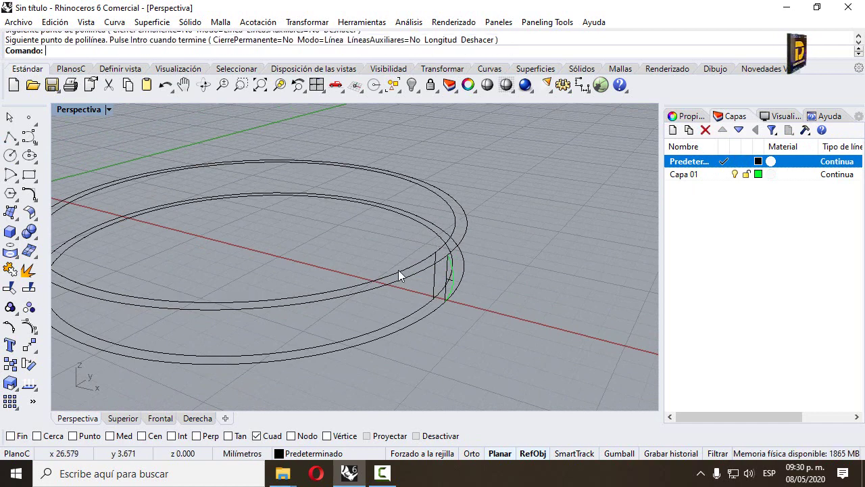
- Create a two-rail sweep of the green arc along the two outer circles
right_drag(398, 269, 435, 285)
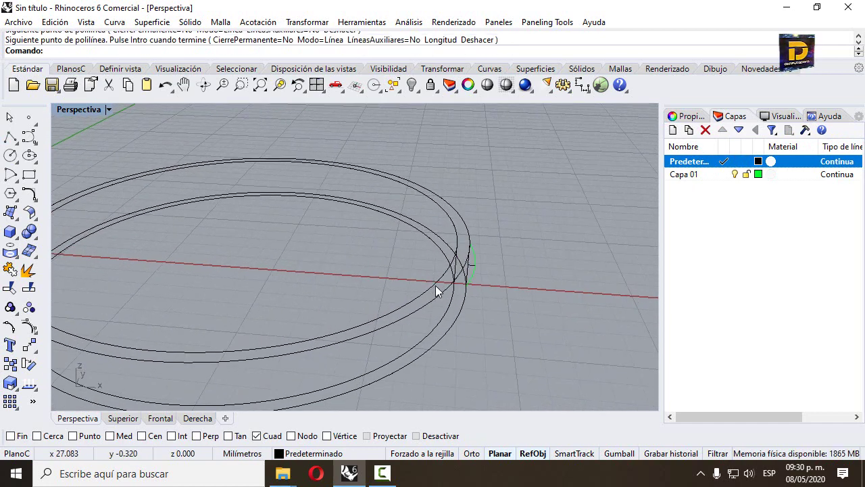
click(9, 230)
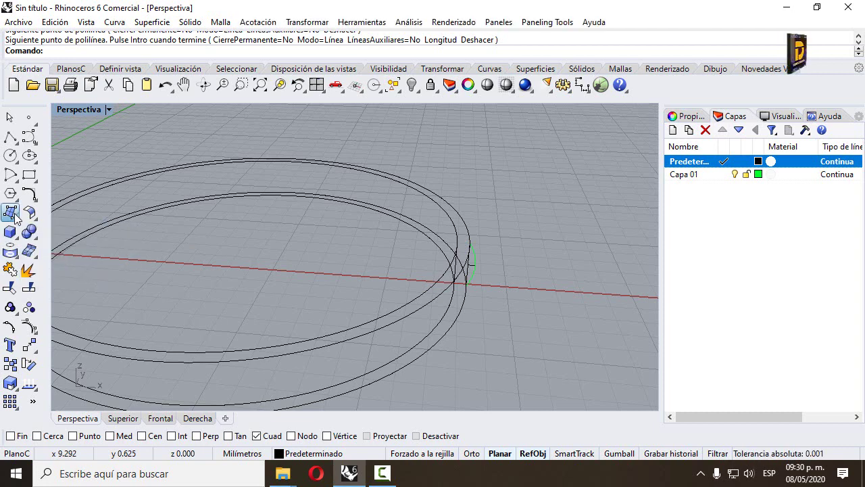
click(9, 212)
click(48, 274)
click(462, 307)
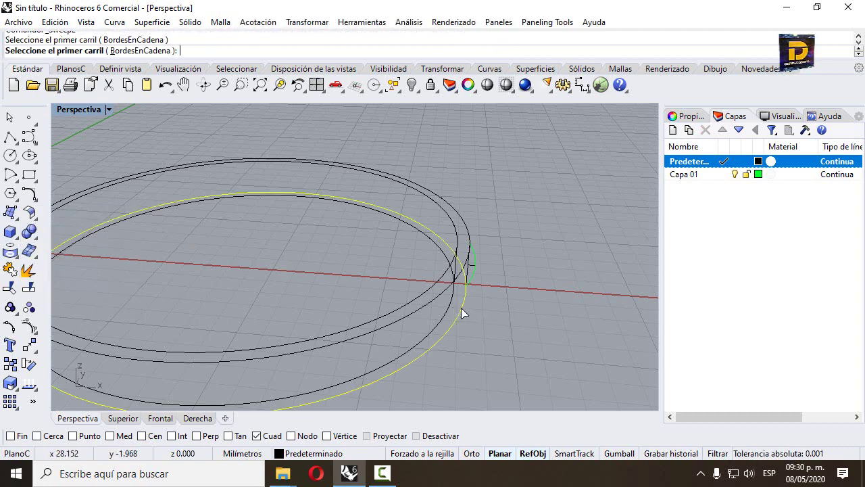
click(464, 278)
click(473, 280)
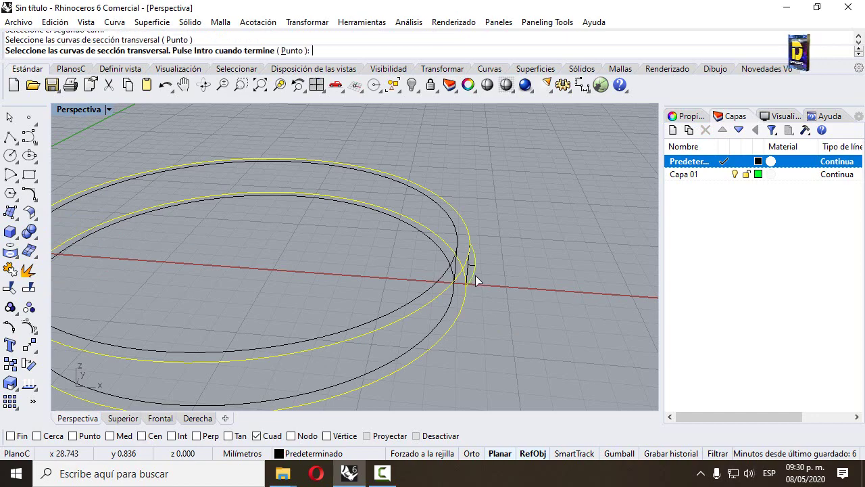
key(Return)
click(639, 343)
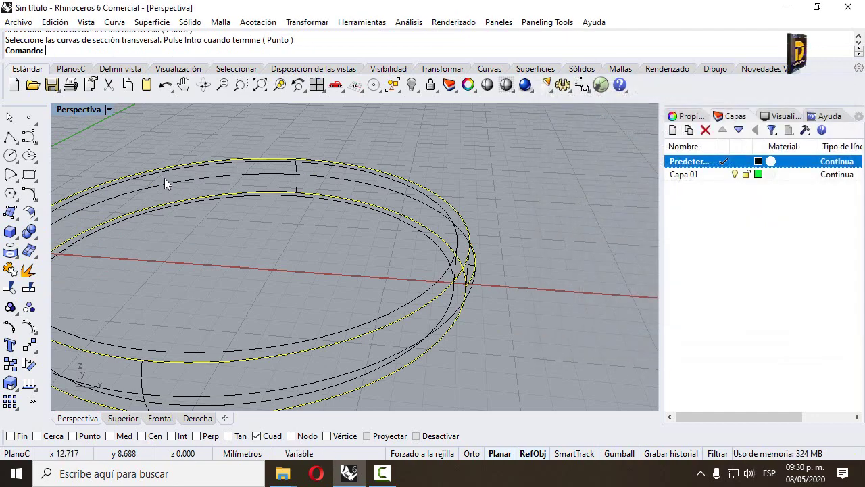
- Switch the perspective view to the Sombreado display mode and inspect the swept outer surface
click(110, 109)
click(158, 45)
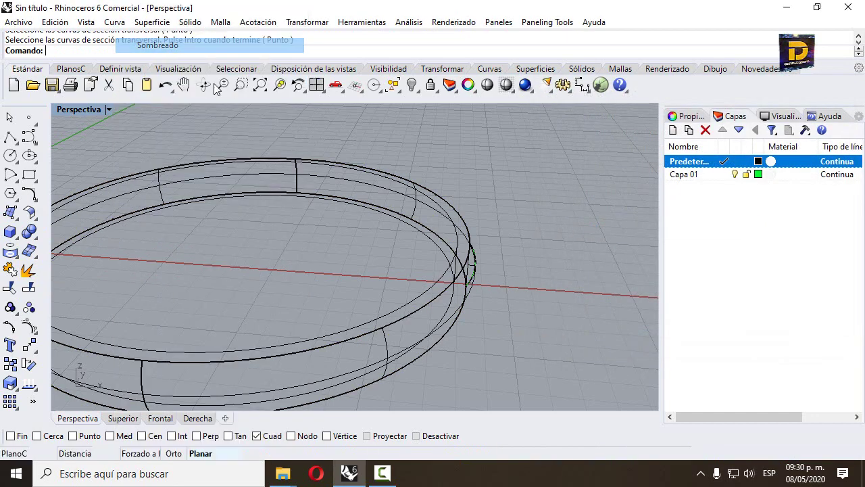
mouse_move(530, 253)
right_down()
mouse_move(448, 227)
mouse_move(424, 308)
right_up()
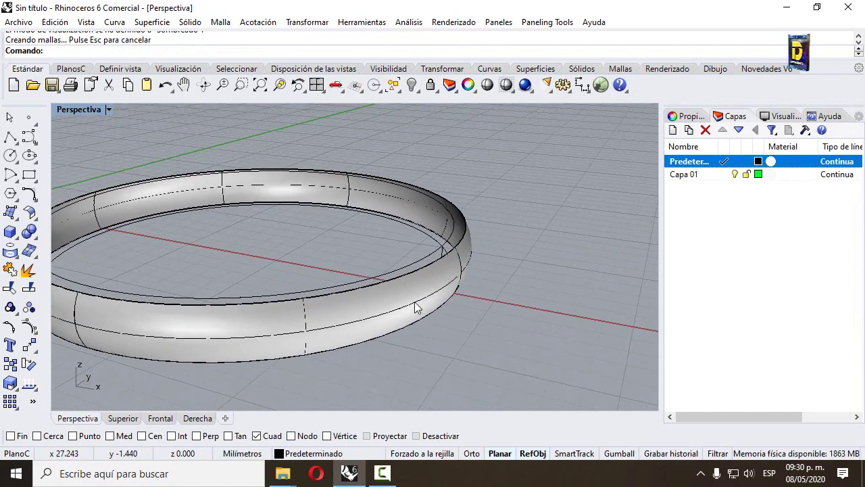
right_drag(371, 305, 408, 304)
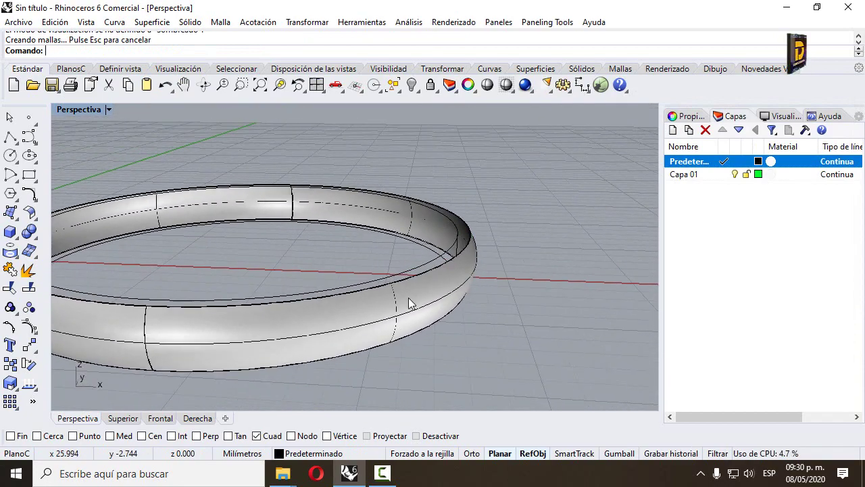
- Undo the two-rail sweep of the outer surface and clear the curve selection
key(ctrl+z)
right_drag(486, 285, 446, 303)
key(ctrl+x)
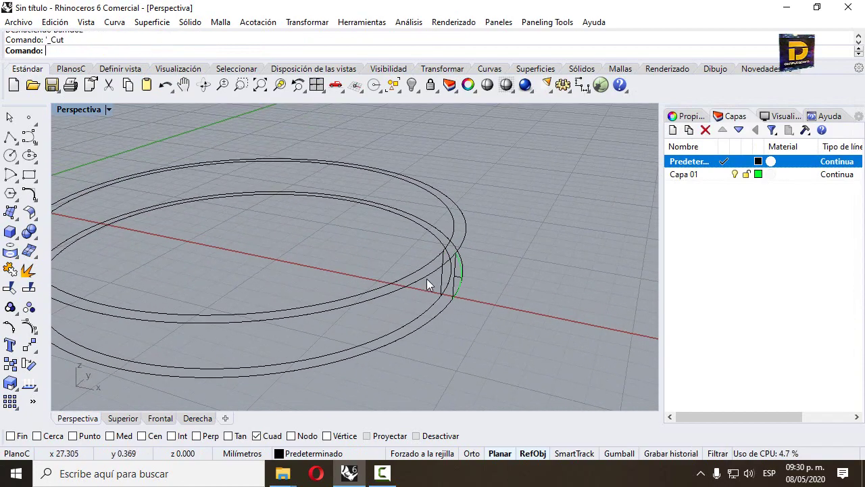
click(423, 275)
right_drag(423, 275, 449, 307)
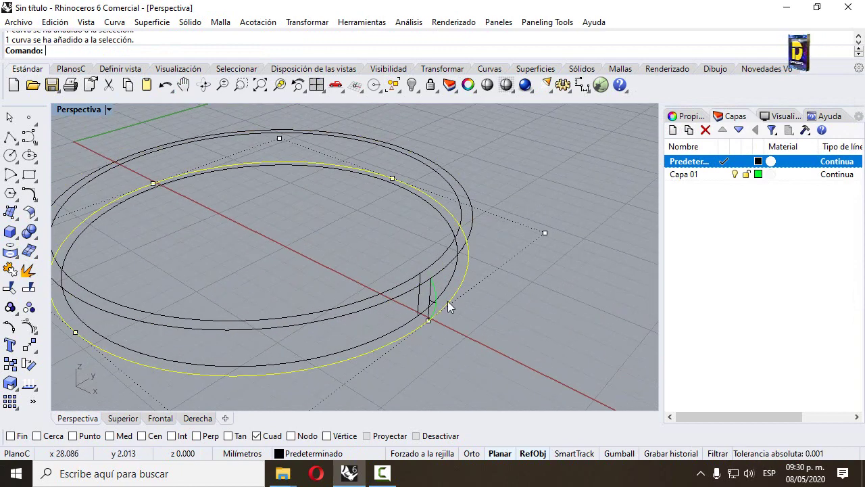
key(Escape)
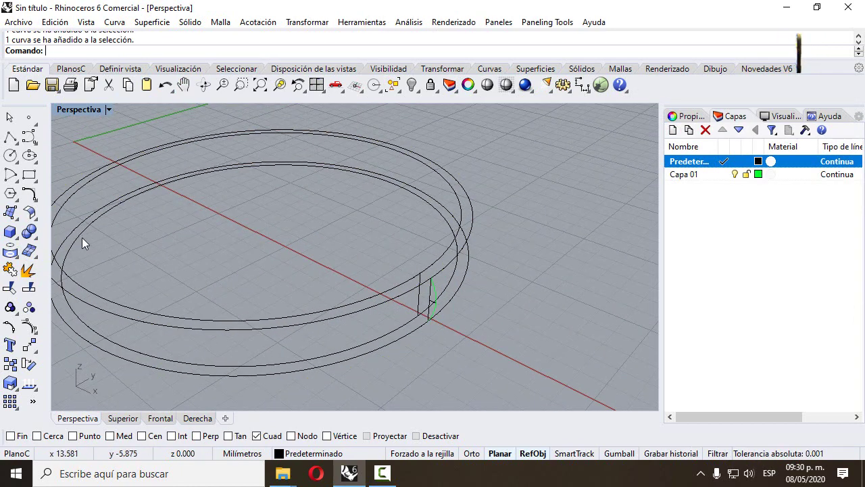
click(17, 223)
click(35, 274)
click(386, 301)
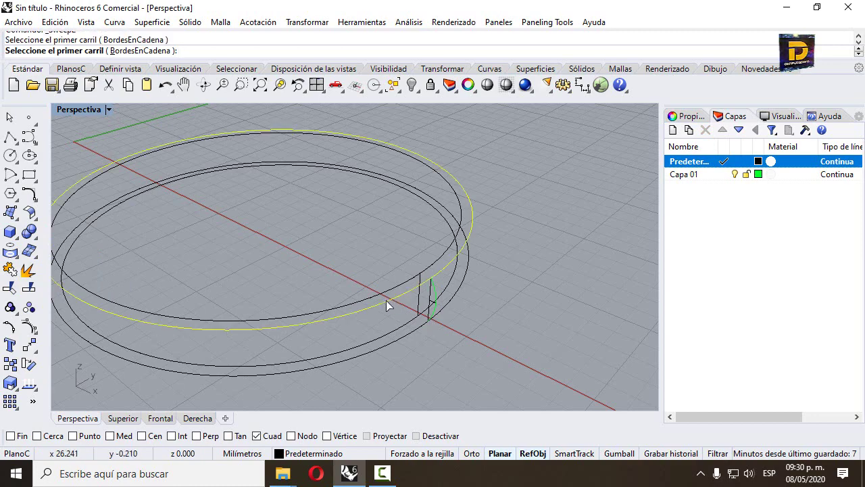
click(455, 300)
click(435, 297)
key(Return)
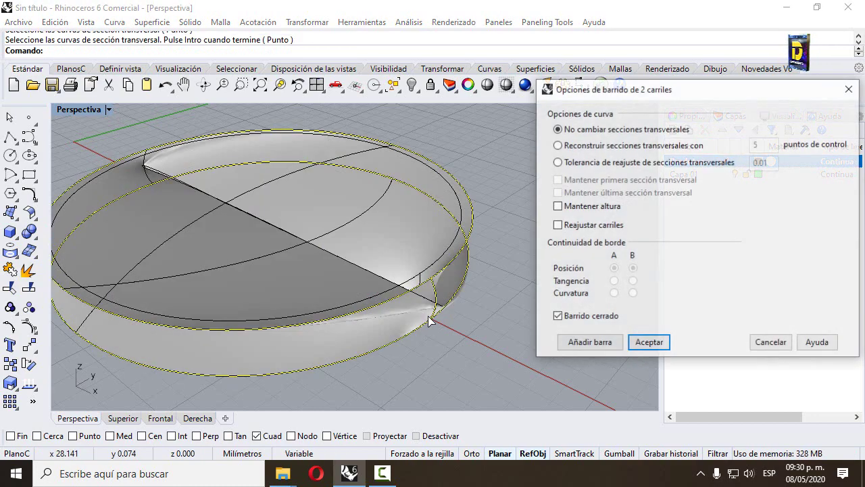
right_drag(428, 320, 611, 303)
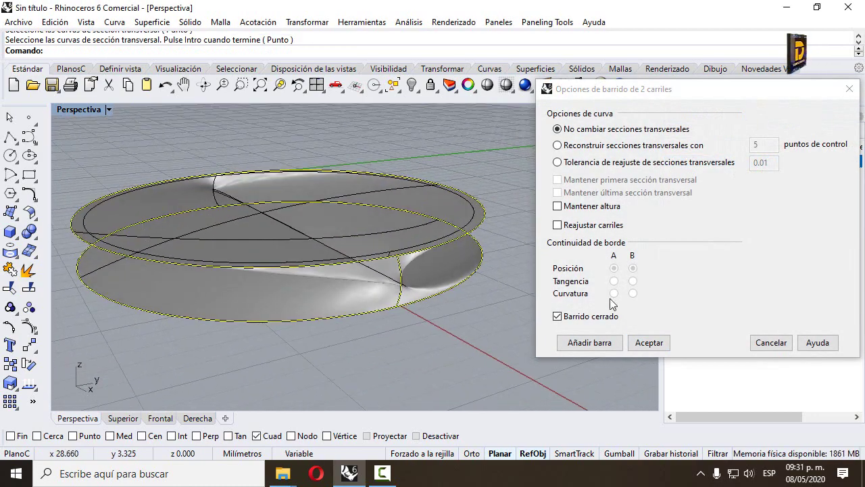
click(771, 342)
- Sweep the green arc along the upper and lower outer circles as rails to build the ring's curved outer surface
key(Return)
right_drag(336, 263, 390, 289)
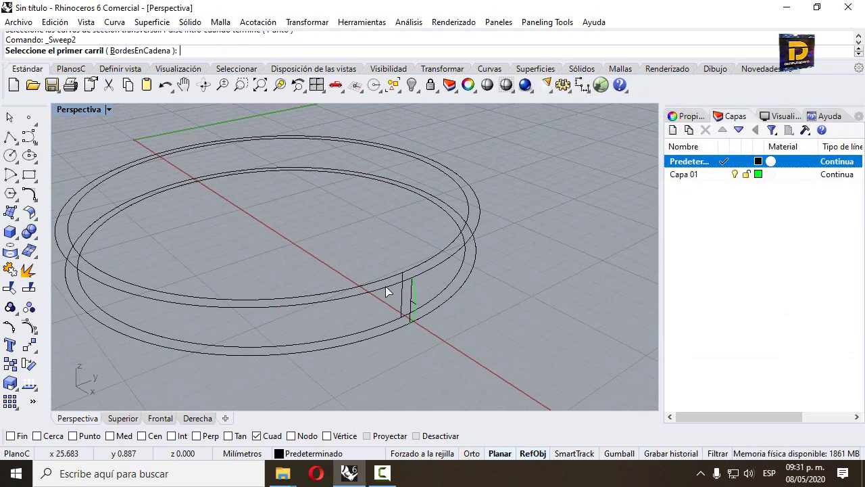
click(389, 281)
click(389, 327)
click(411, 307)
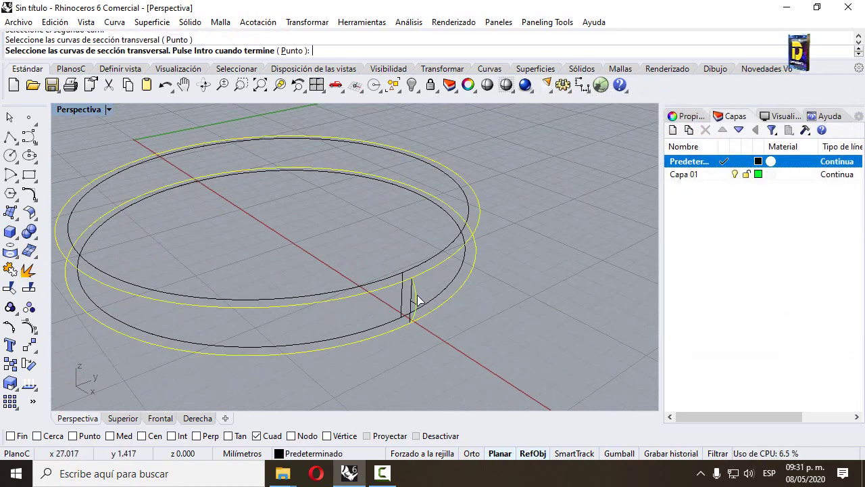
key(Return)
key(Return)
- Sweep the straight vertical profile along the upper and lower inner circles to build the ring's inner surface
right_drag(349, 304, 428, 313)
key(Return)
click(439, 313)
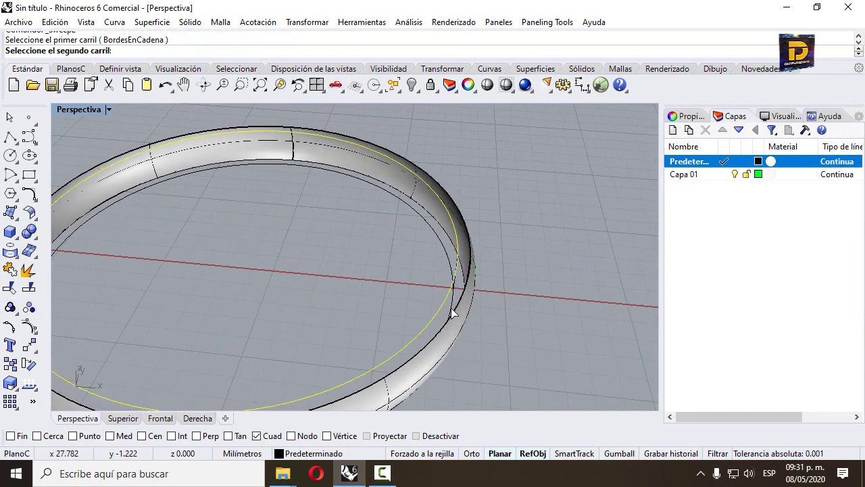
click(452, 310)
click(491, 344)
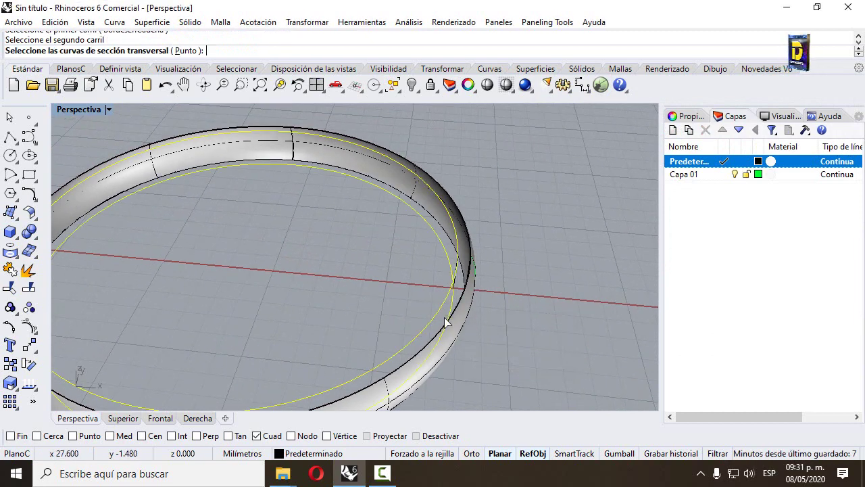
right_drag(490, 344, 451, 256)
click(456, 259)
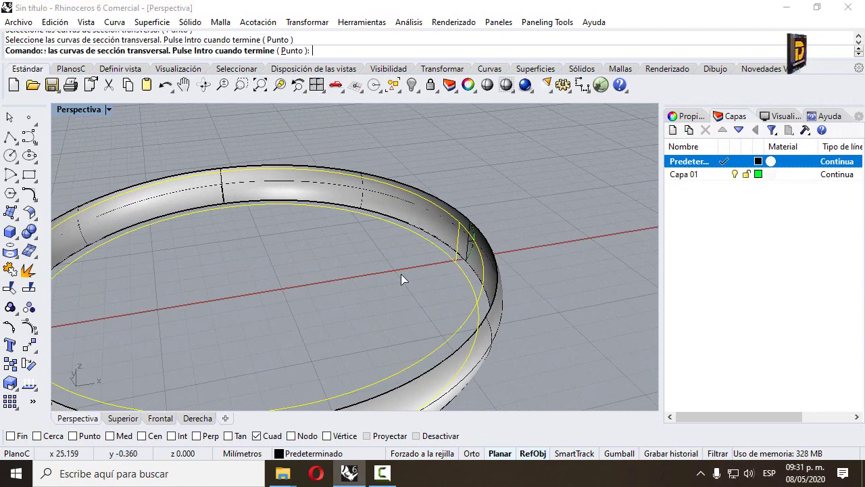
key(Return)
key(Return)
scroll(421, 284, down, 5)
right_drag(421, 284, 405, 356)
scroll(402, 263, up, 3)
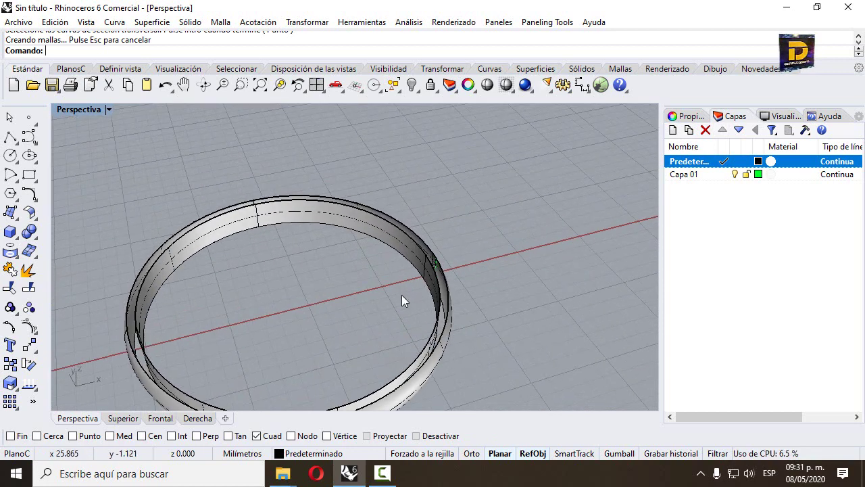
right_drag(406, 289, 388, 243)
- Copy the curved outer polysurface to an empty area beside the ring
click(419, 319)
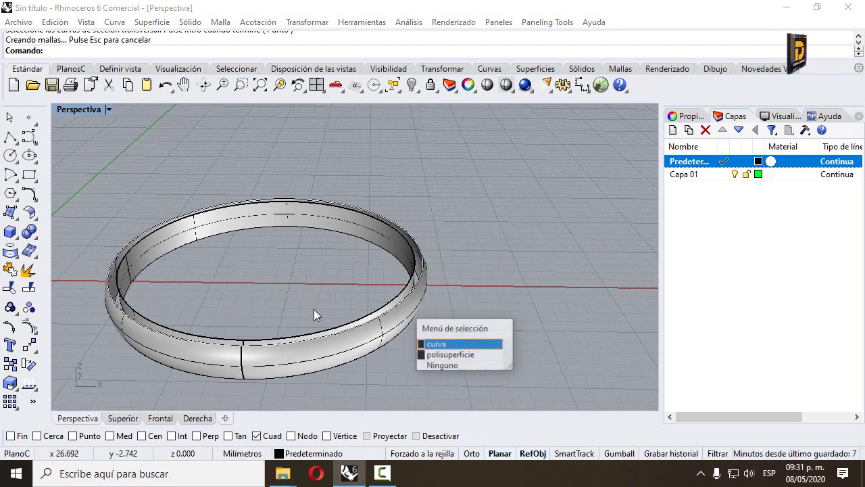
click(450, 356)
click(10, 364)
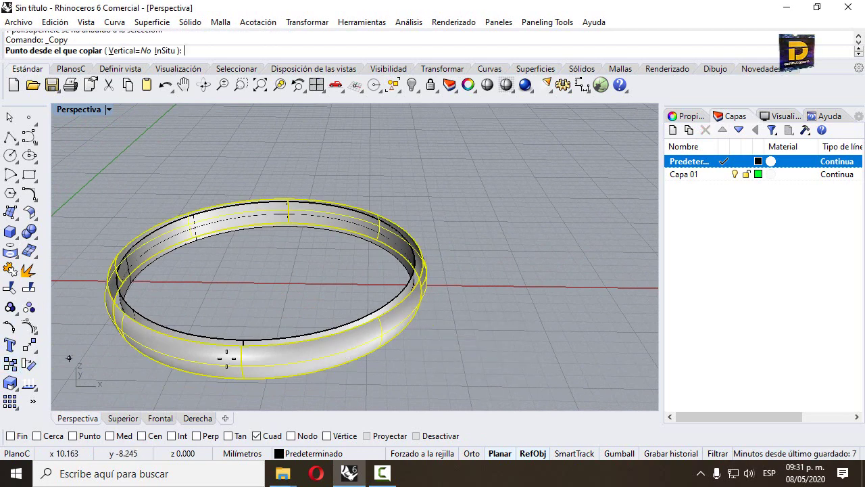
click(371, 346)
click(620, 228)
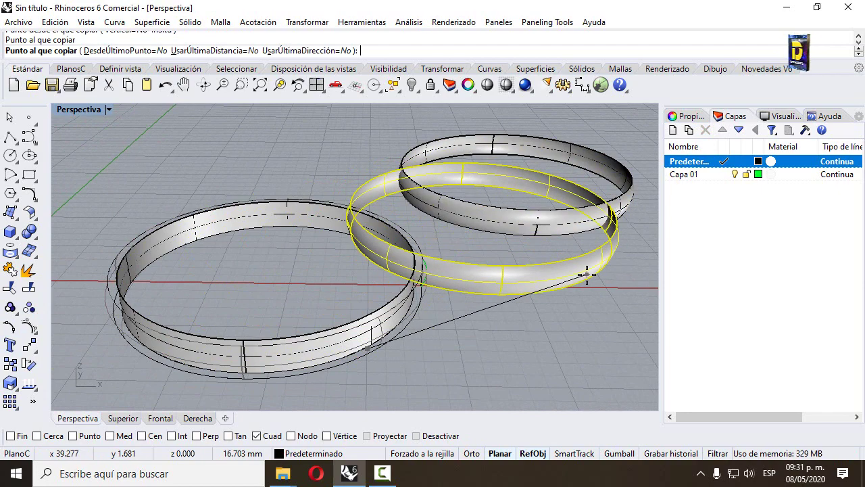
key(Return)
scroll(528, 283, up, 3)
scroll(528, 284, down, 3)
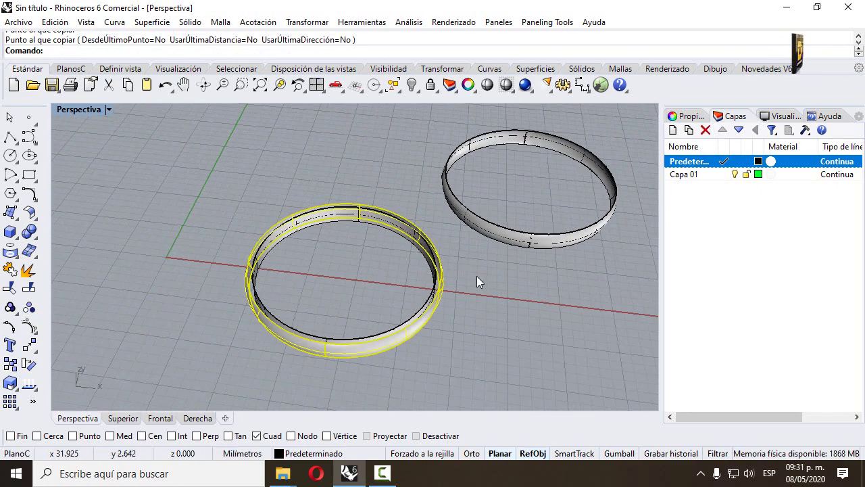
- Offset the copied outer surface as a solid with a distance of 0.012 and inspect its thickness up close
click(464, 217)
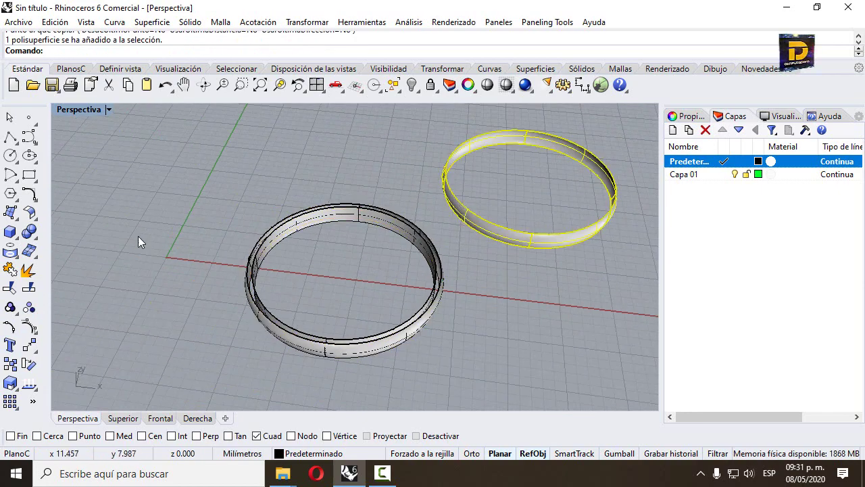
click(29, 212)
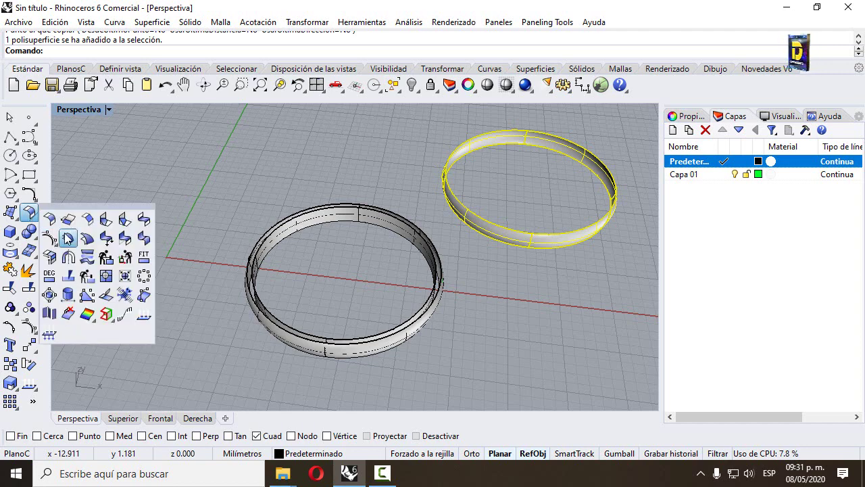
click(67, 238)
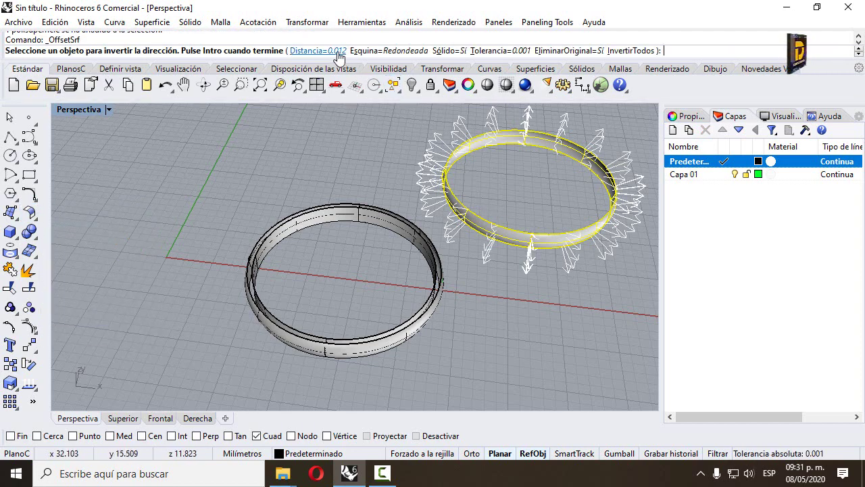
right_click(375, 133)
scroll(475, 153, up, 5)
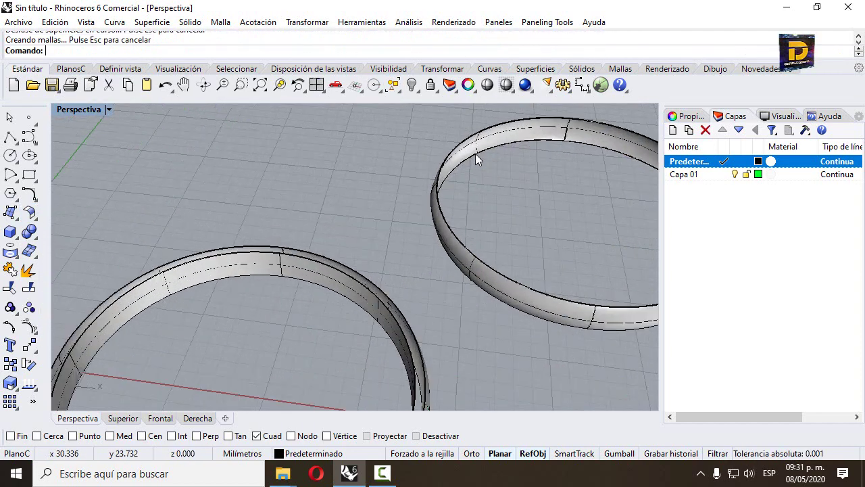
scroll(475, 154, up, 4)
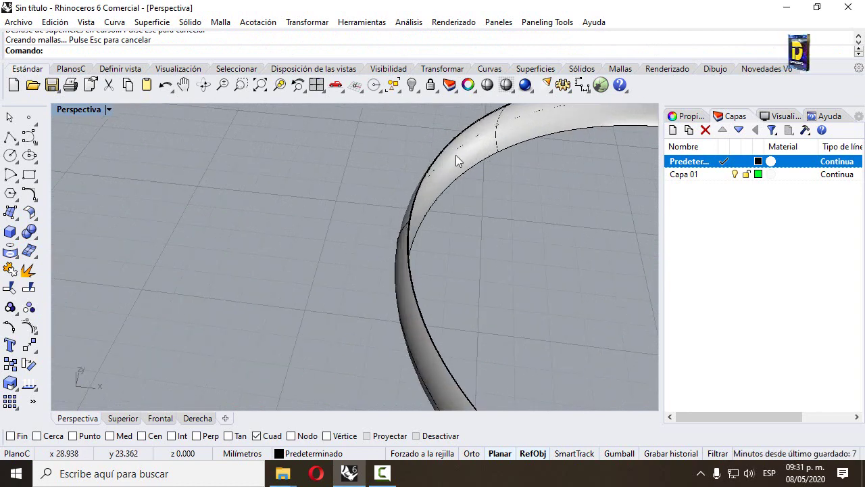
- Delete the offset copy of the outer band
scroll(456, 155, down, 5)
scroll(456, 155, down, 5)
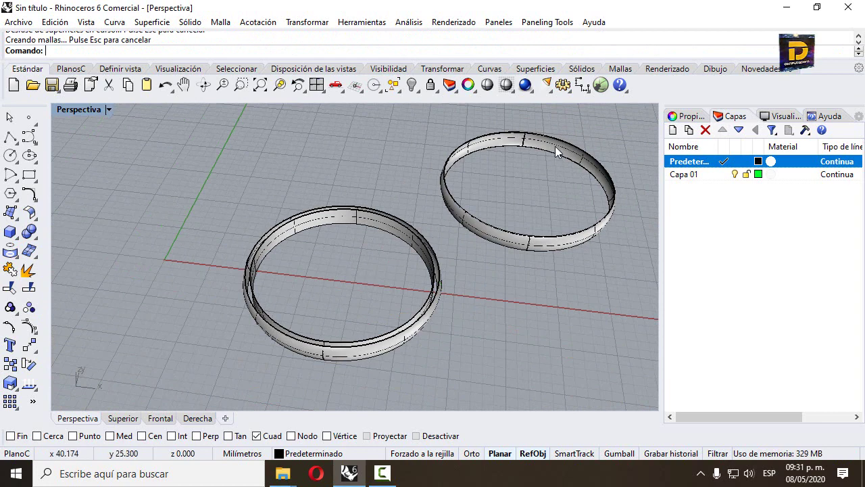
click(503, 142)
key(Delete)
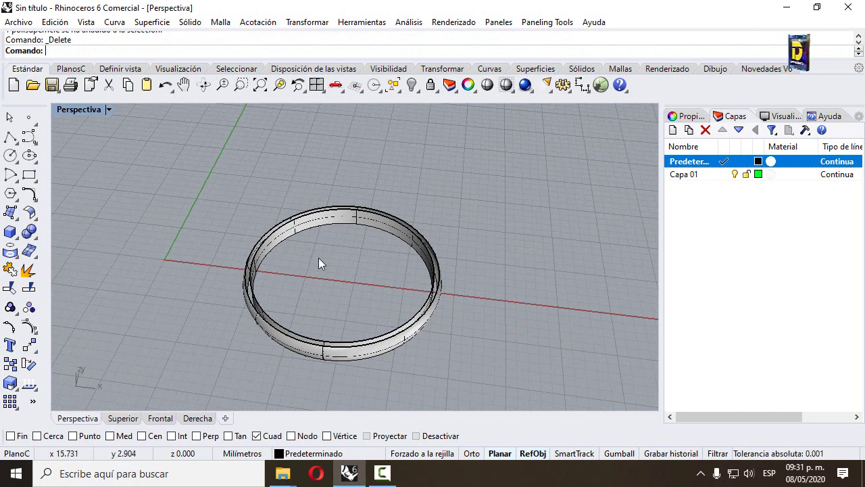
- Draw a polyline joining the upper inner and outer circles at their quadrant points, between the tops of the two profiles
right_drag(308, 277, 323, 258)
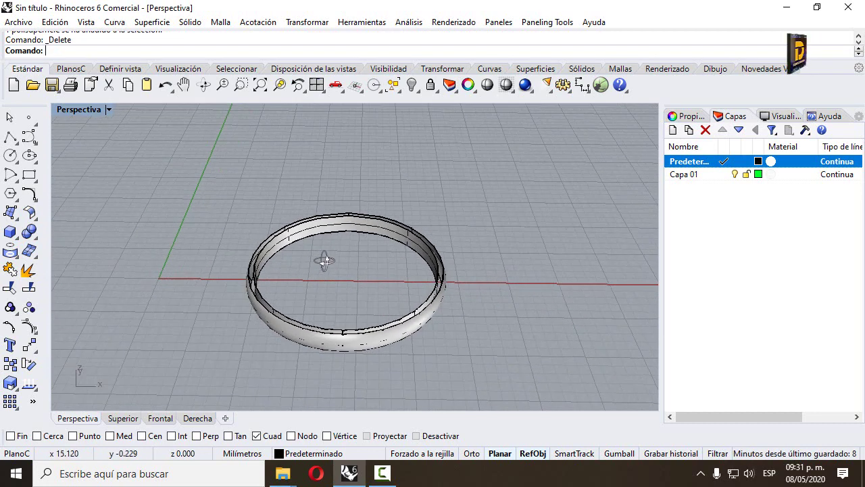
click(10, 138)
scroll(455, 275, up, 6)
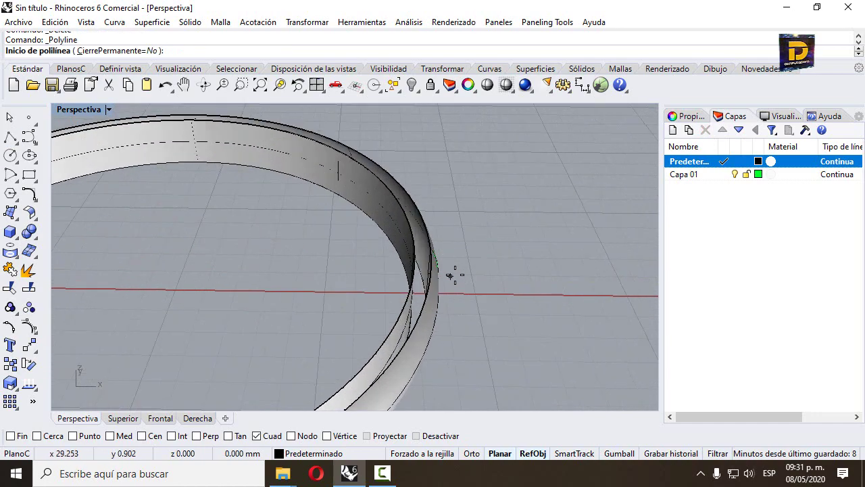
click(410, 304)
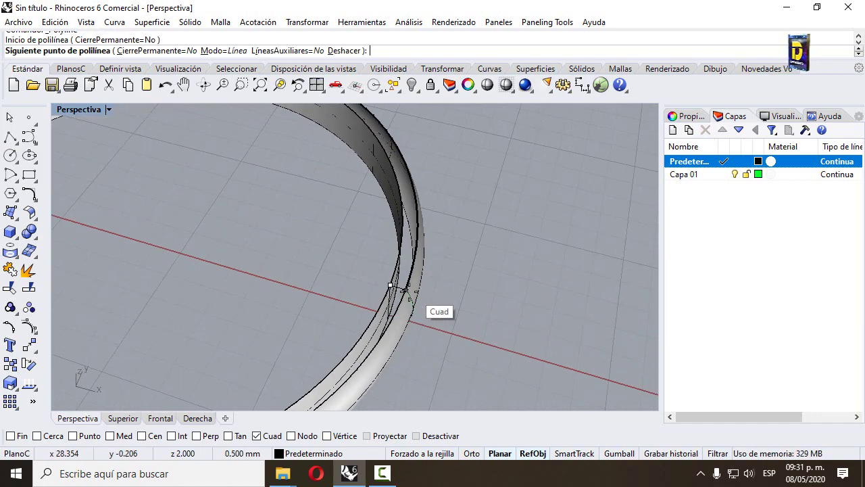
click(419, 304)
key(Return)
scroll(452, 311, down, 5)
- Draw a matching polyline joining the lower inner and outer circles at the bottom ends of the two profiles
right_drag(452, 311, 406, 150)
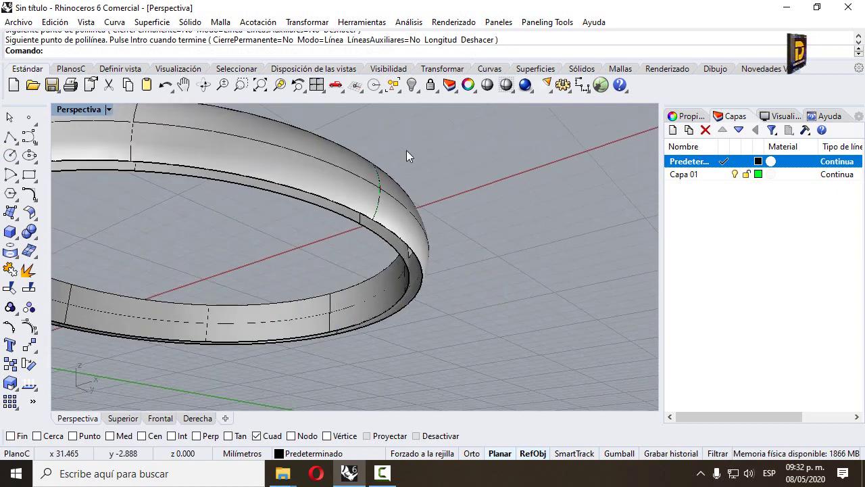
key(Return)
click(361, 227)
click(367, 222)
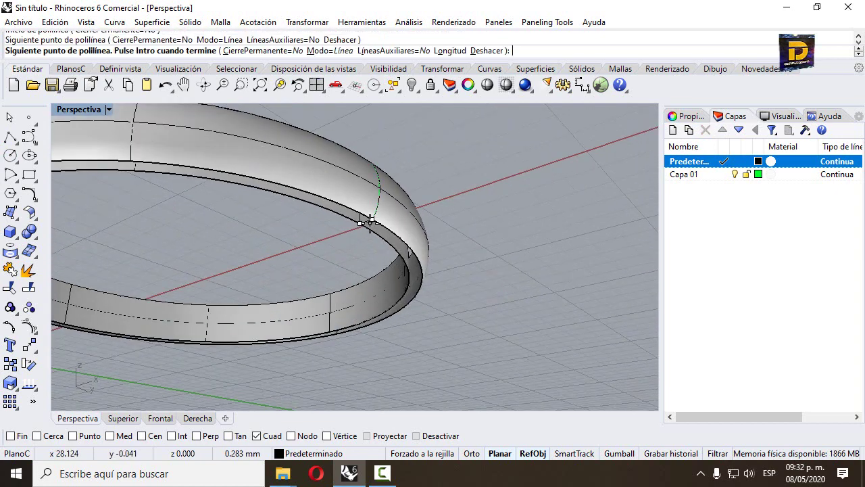
key(Return)
- Close the ring's top face with a two-rail sweep of the upper connecting line along the upper inner and outer edges
right_drag(367, 223, 357, 270)
scroll(357, 270, up, 5)
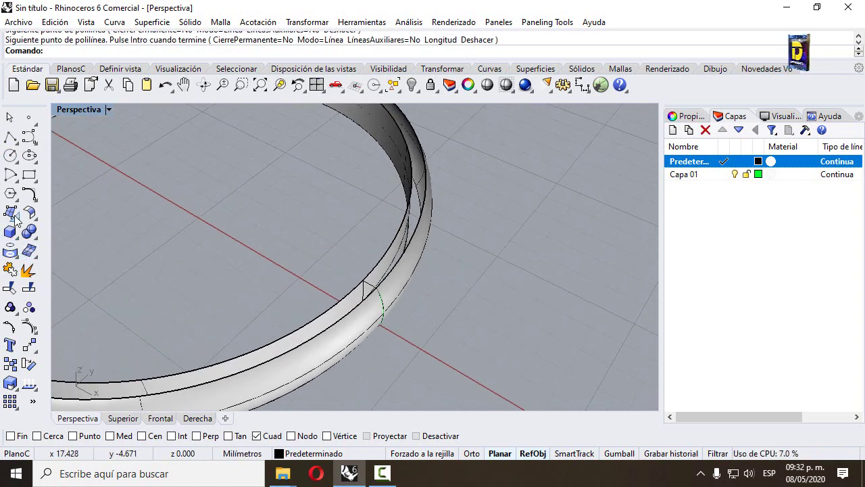
click(10, 213)
click(31, 277)
scroll(371, 264, up, 4)
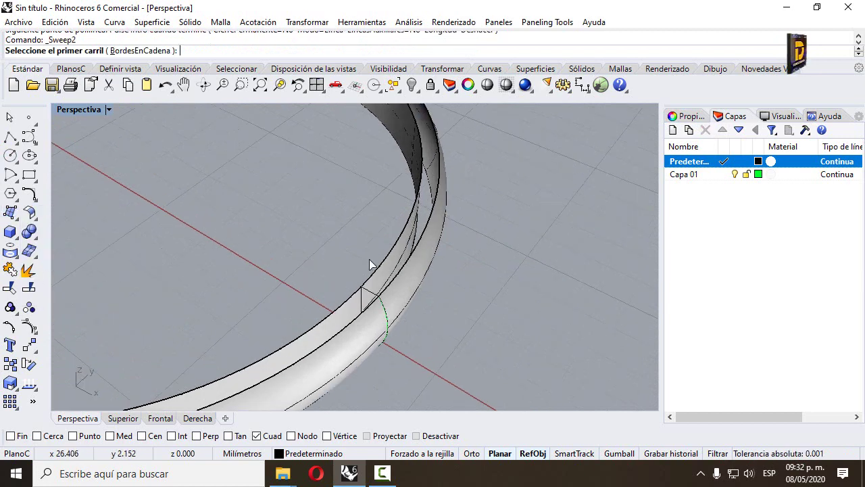
click(395, 298)
click(413, 319)
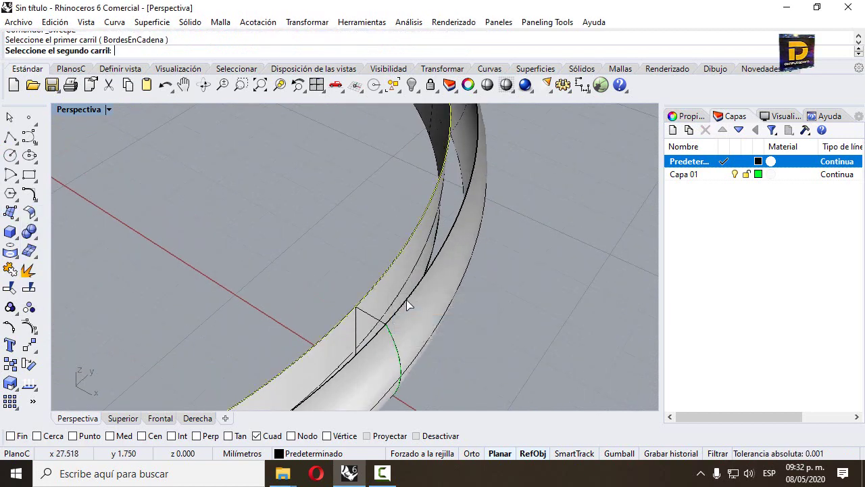
click(414, 320)
click(446, 335)
click(358, 315)
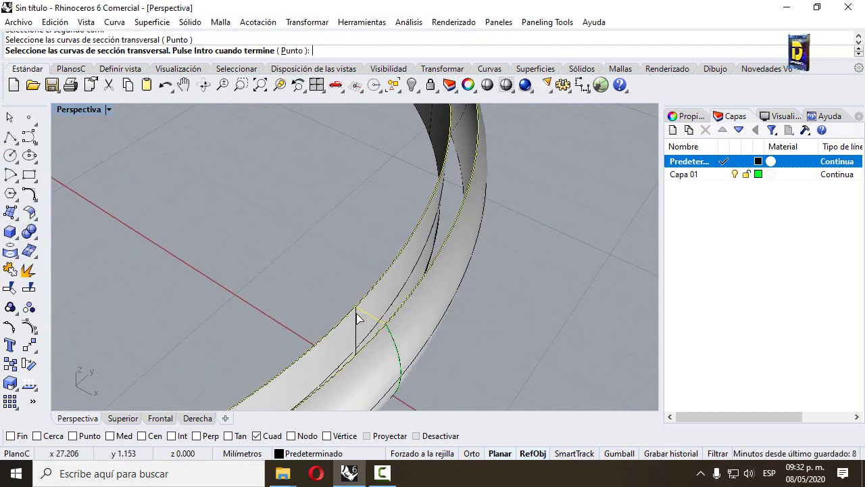
key(Return)
scroll(365, 290, down, 5)
key(Return)
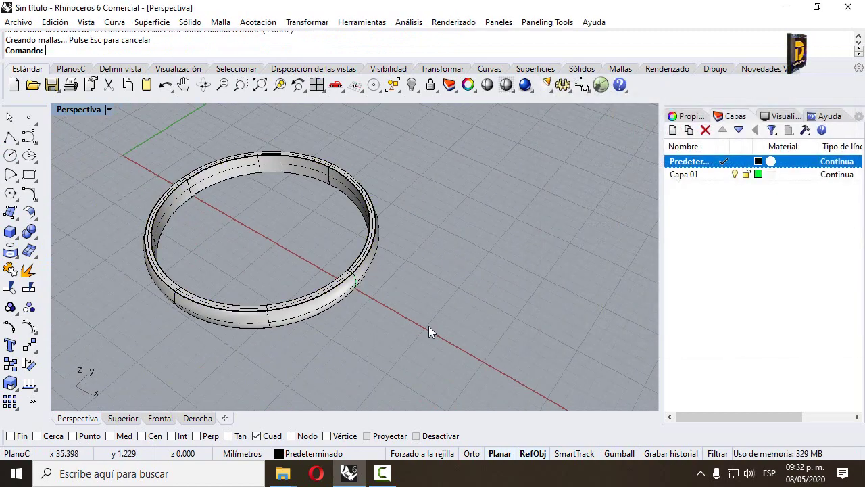
- Close the ring's underside with a two-rail sweep of the lower connecting line along the lower inner and outer edges
right_drag(428, 331, 348, 236)
scroll(348, 237, up, 5)
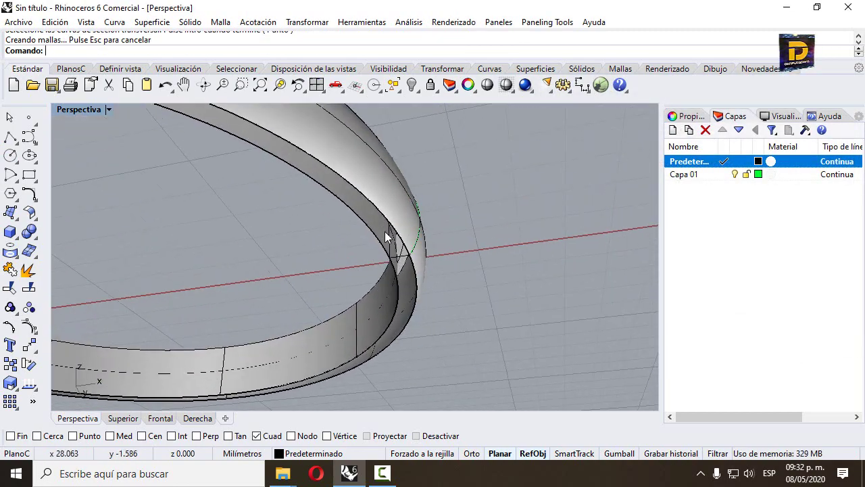
key(Return)
click(395, 230)
click(407, 270)
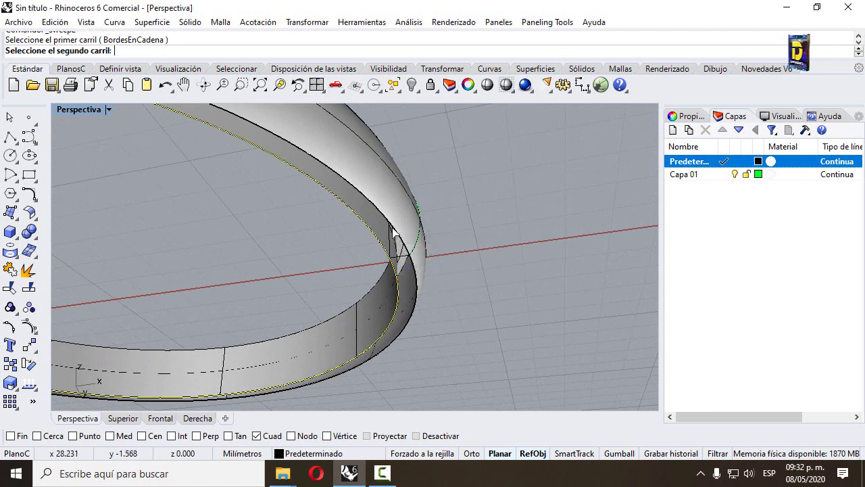
click(412, 224)
click(431, 263)
right_drag(409, 264, 396, 250)
key(Return)
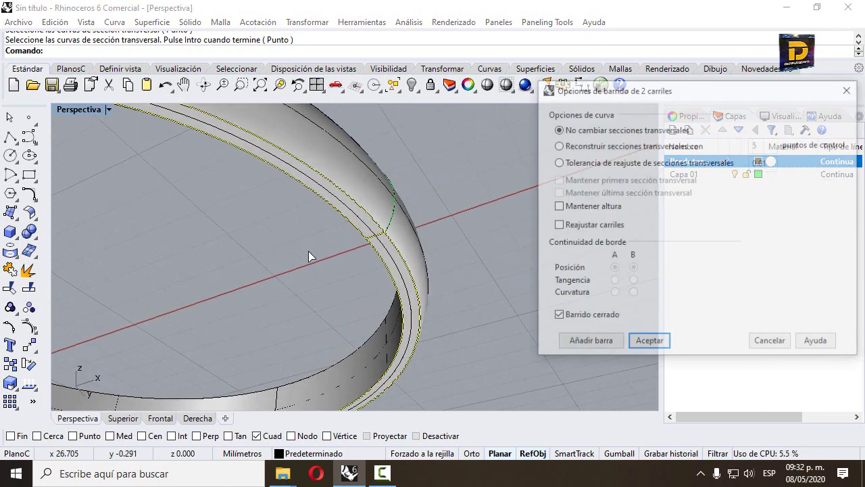
key(Return)
scroll(277, 251, down, 5)
right_drag(405, 201, 350, 290)
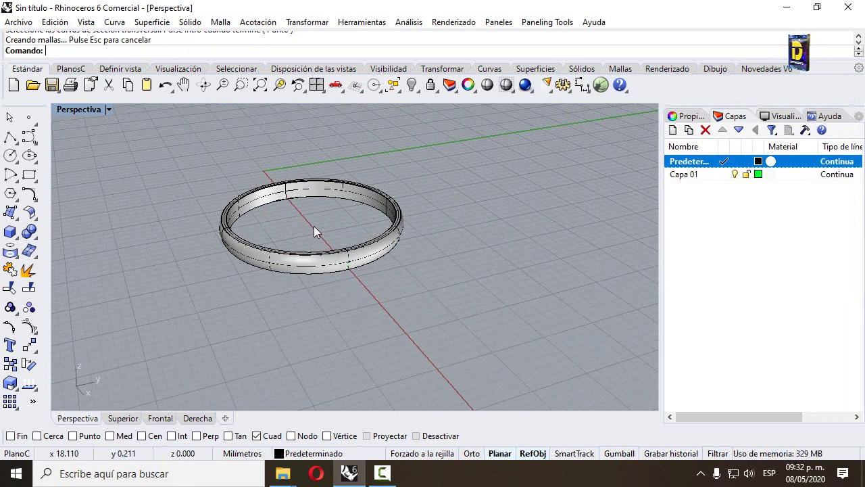
- Inspect the closed ring band from several angles, and show its side profile in the maximised Frontal view
right_drag(285, 223, 312, 191)
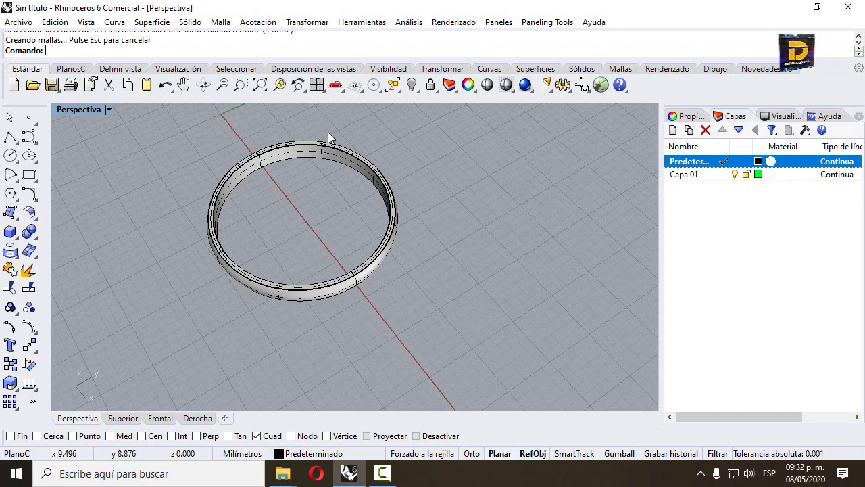
right_drag(327, 157, 311, 195)
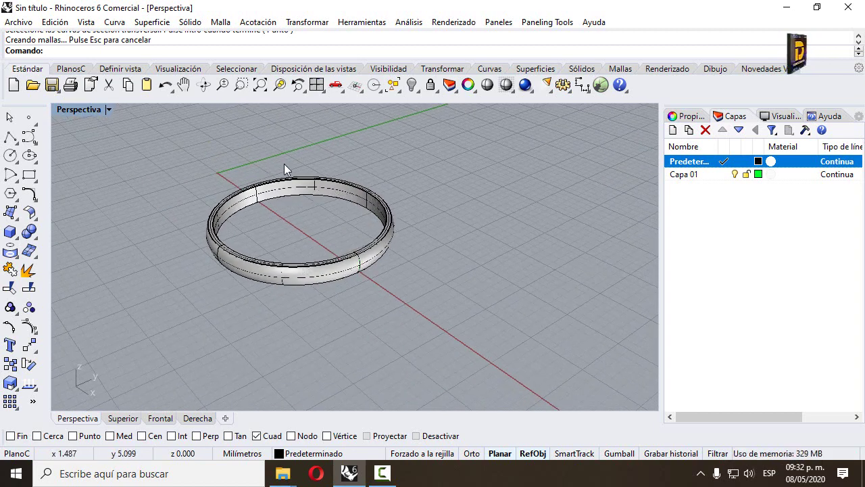
right_drag(320, 196, 345, 210)
scroll(345, 210, up, 5)
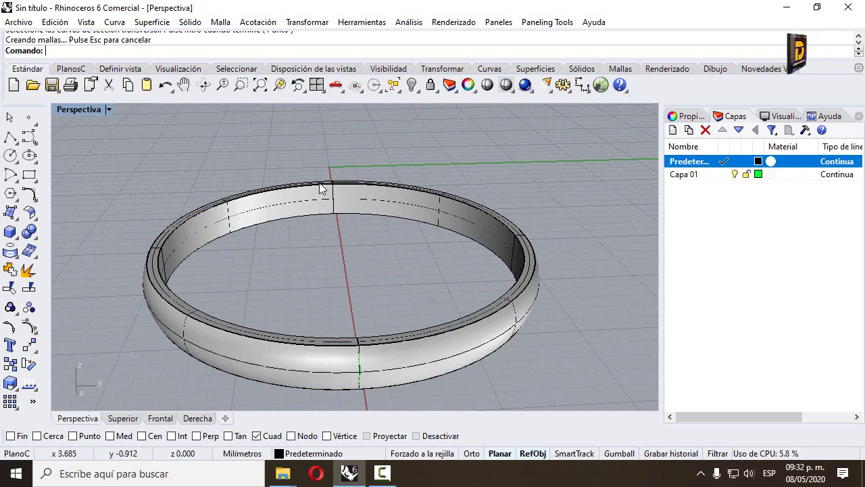
double_click(78, 108)
scroll(500, 323, down, 3)
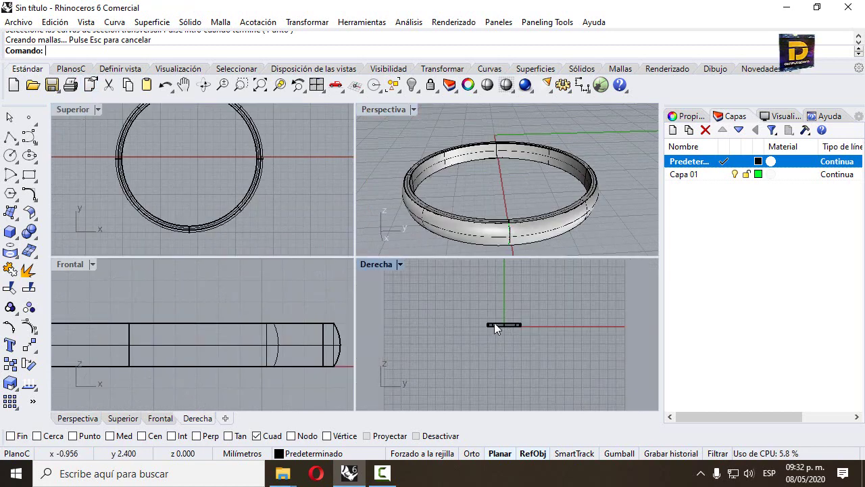
scroll(275, 329, down, 3)
right_drag(241, 347, 248, 345)
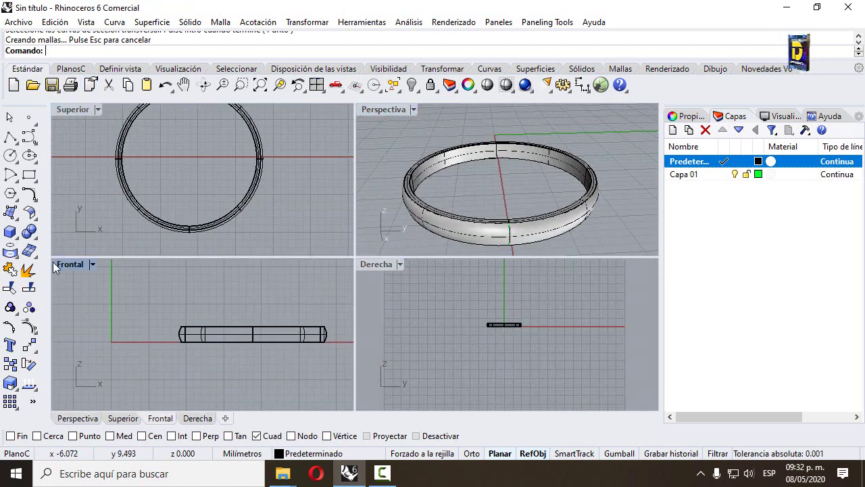
double_click(67, 264)
scroll(359, 247, up, 3)
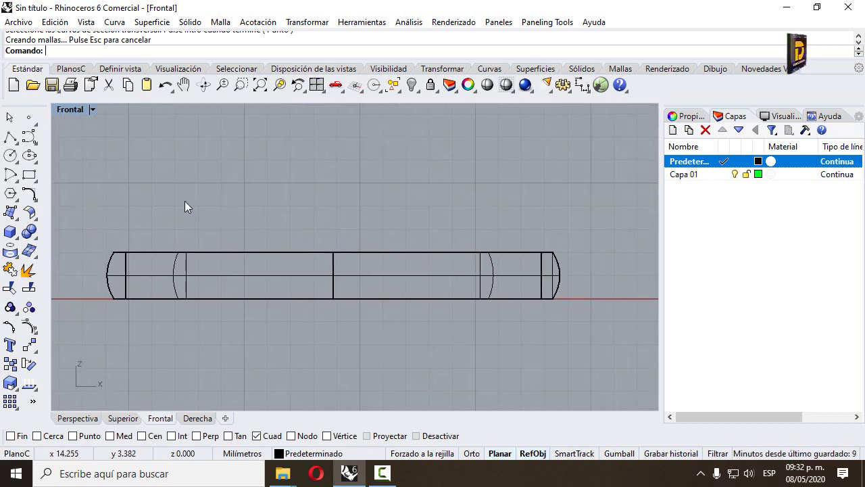
- Start a text object in the Frontal view and replace the sample text with the wearer's first name in capitals
click(11, 344)
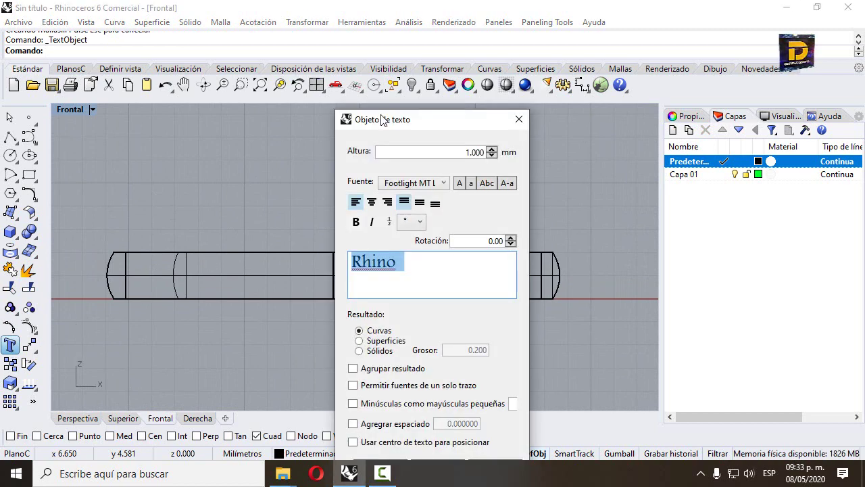
drag(419, 265, 309, 267)
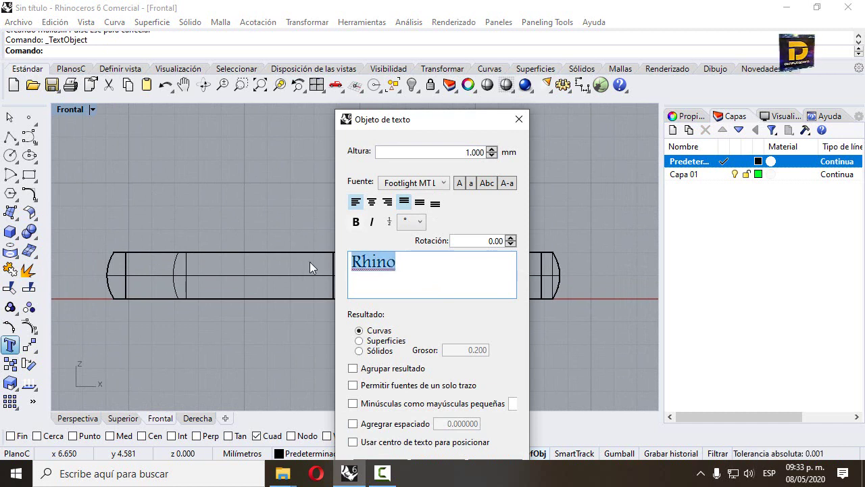
text(GUILLERMO)
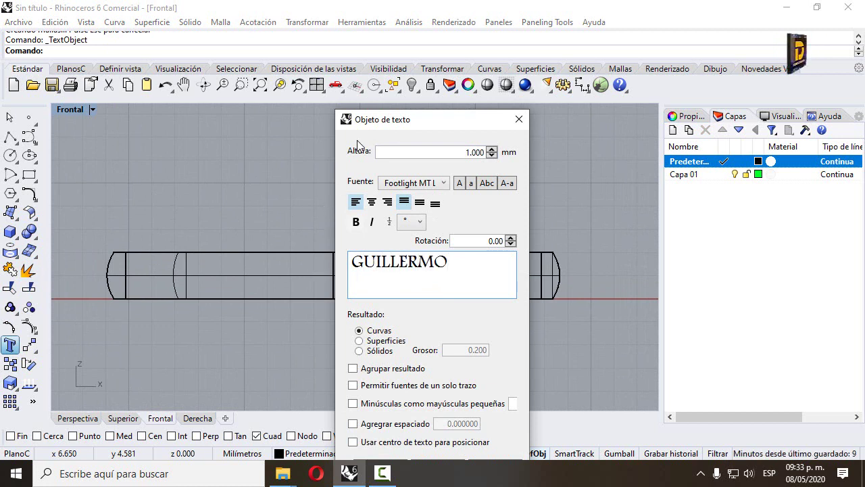
drag(388, 127, 483, 95)
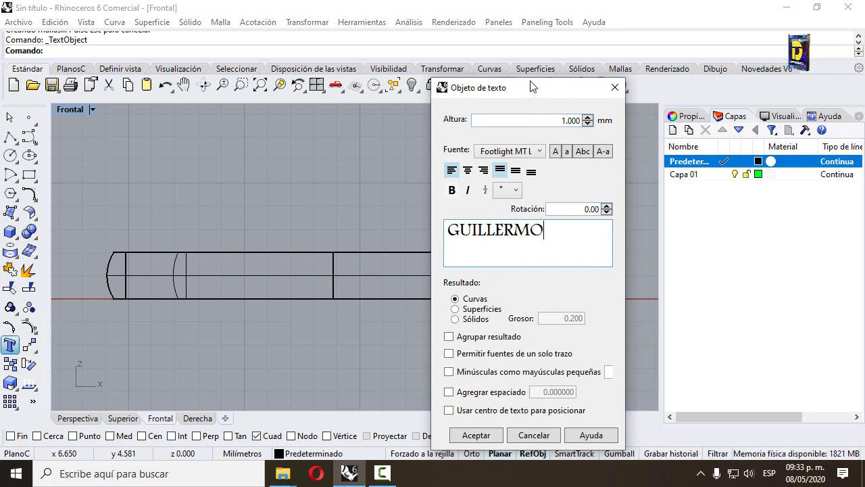
drag(533, 87, 540, 25)
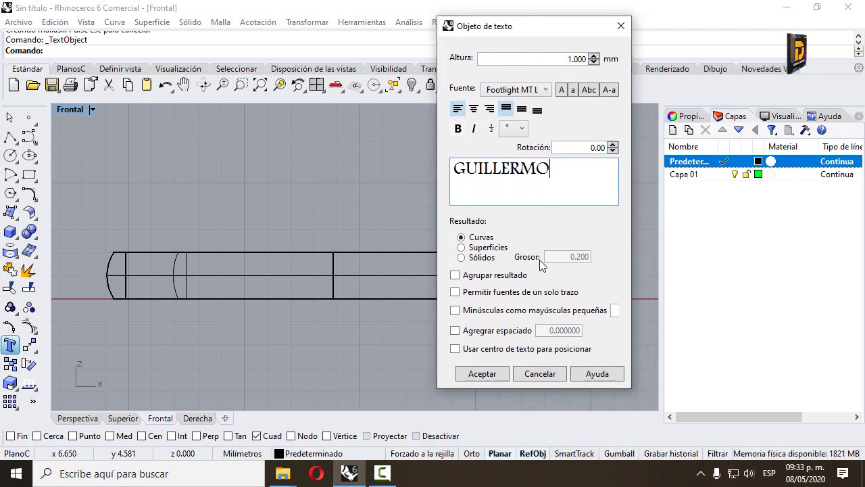
- Output the text as curves 0.3 mm high and place it across the middle of the band in the Frontal view
click(481, 242)
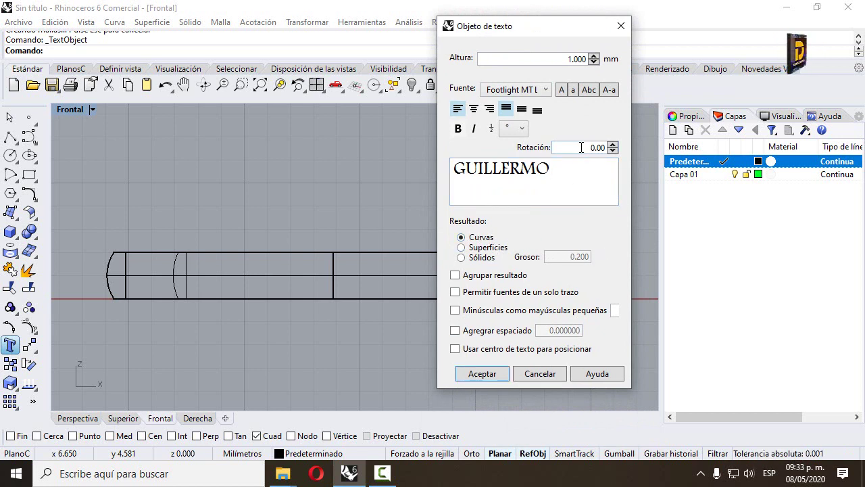
click(574, 59)
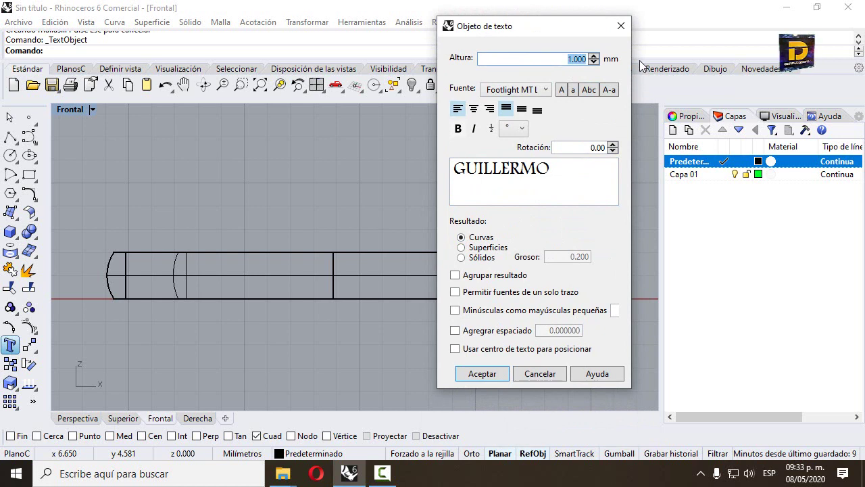
key(BackSpace)
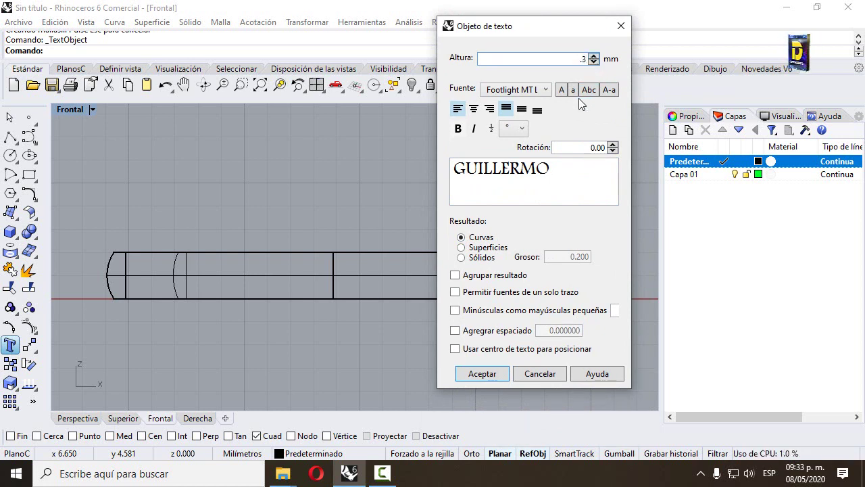
click(500, 377)
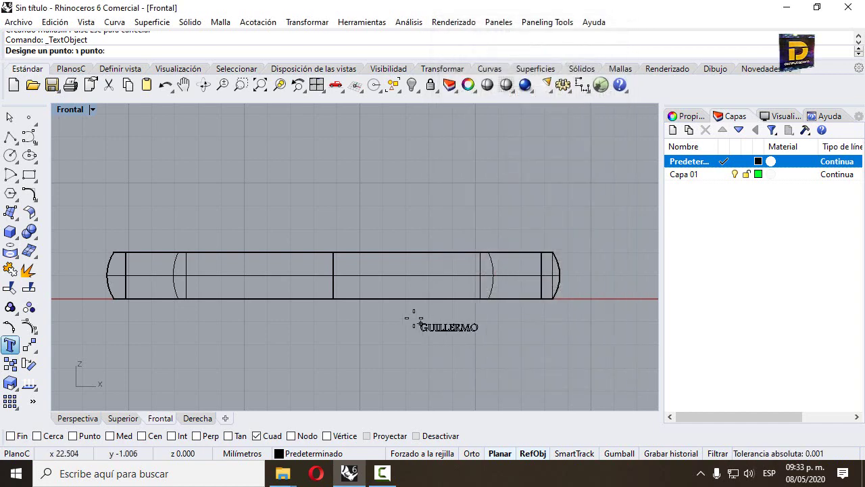
scroll(378, 308, down, 3)
scroll(378, 304, up, 5)
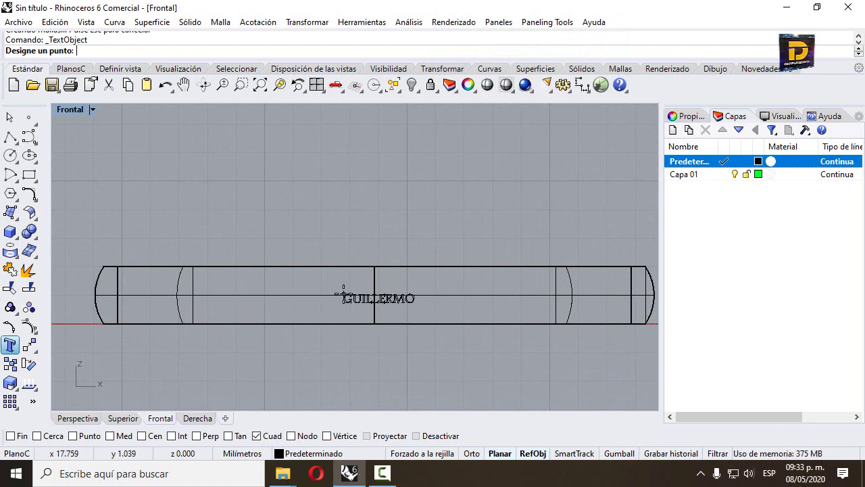
click(346, 293)
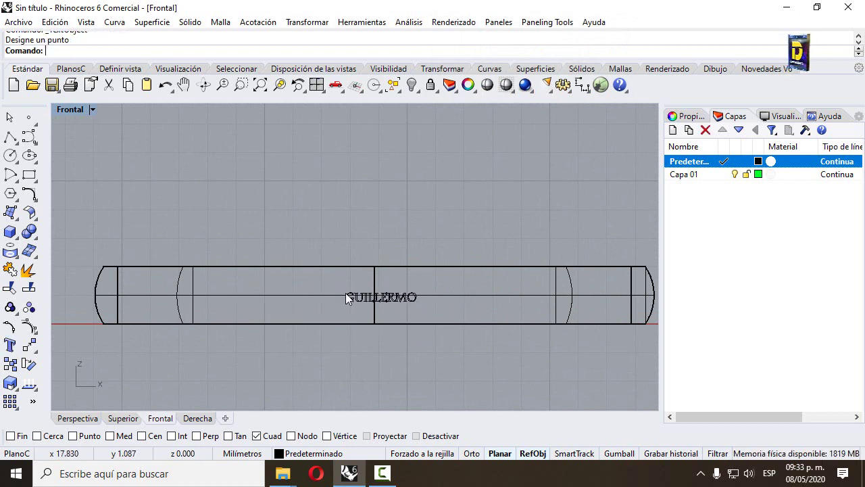
scroll(420, 300, up, 5)
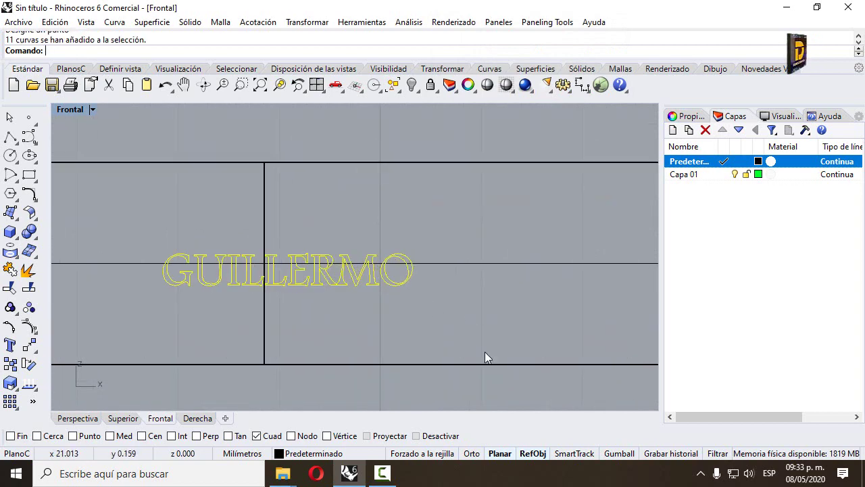
scroll(387, 325, down, 6)
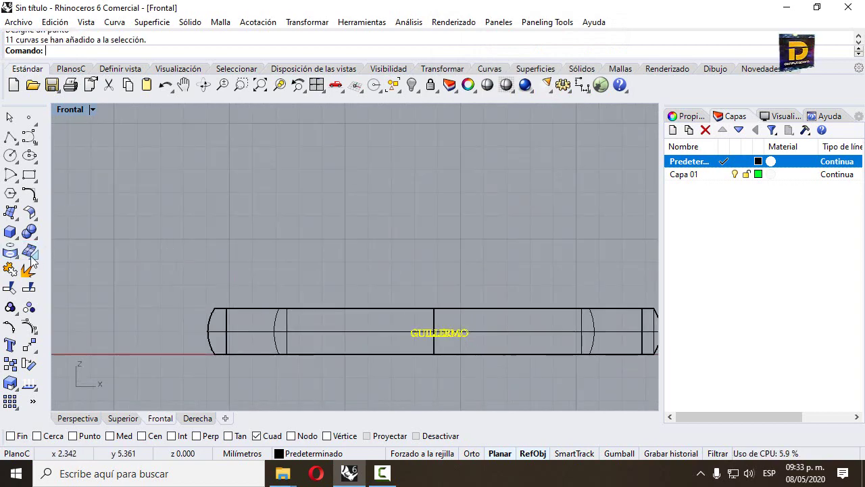
click(66, 148)
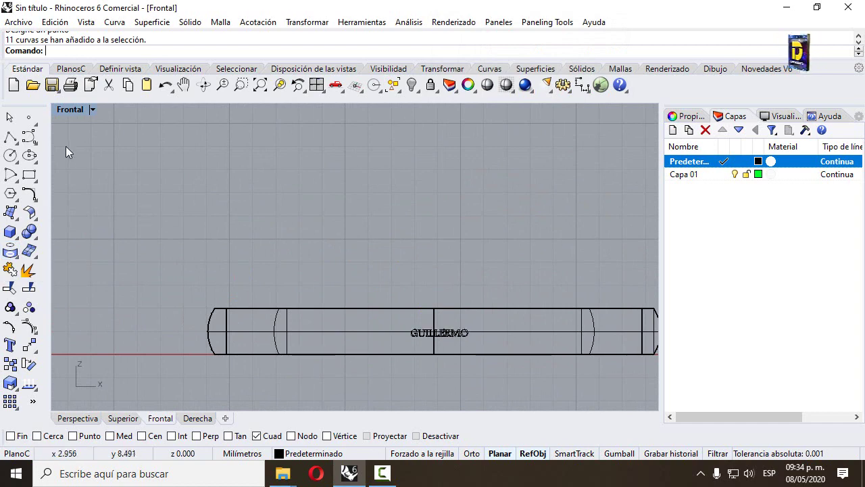
- Return to the four-view layout and hide the band's outer rounded polysurface
double_click(69, 111)
click(440, 237)
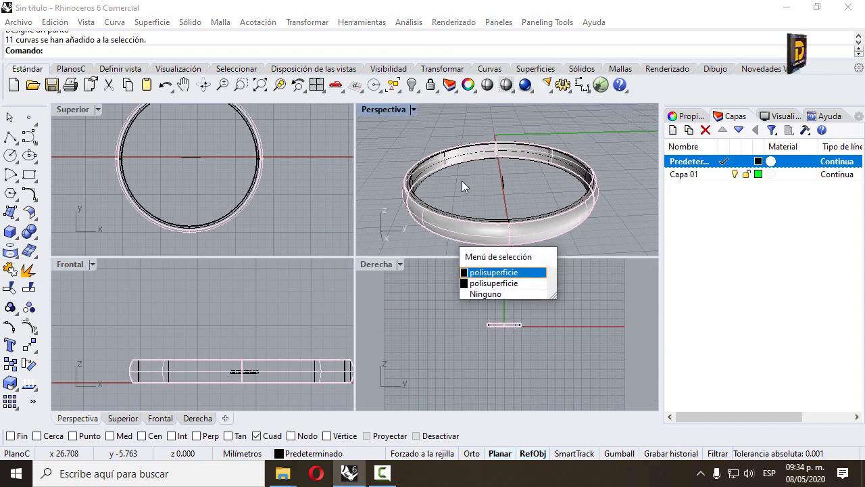
click(516, 275)
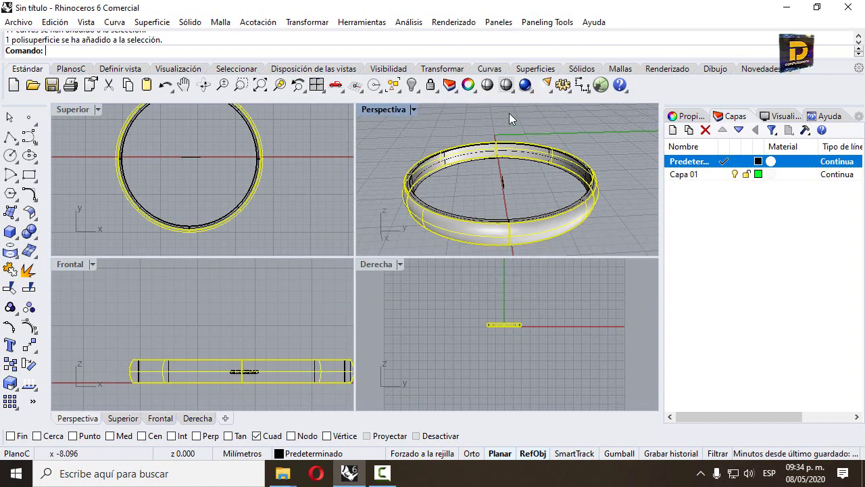
click(414, 84)
- Project the text curves from the Frontal view onto the band's inner polysurface
click(487, 234)
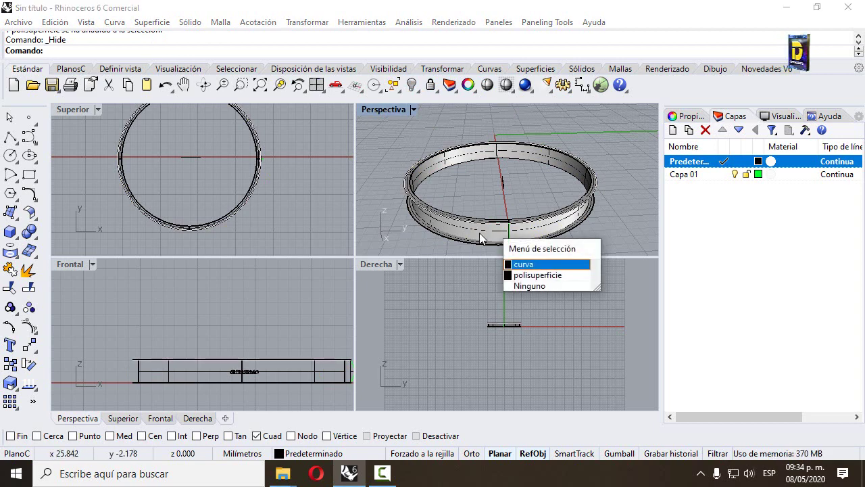
click(513, 263)
click(402, 325)
drag(197, 326, 290, 402)
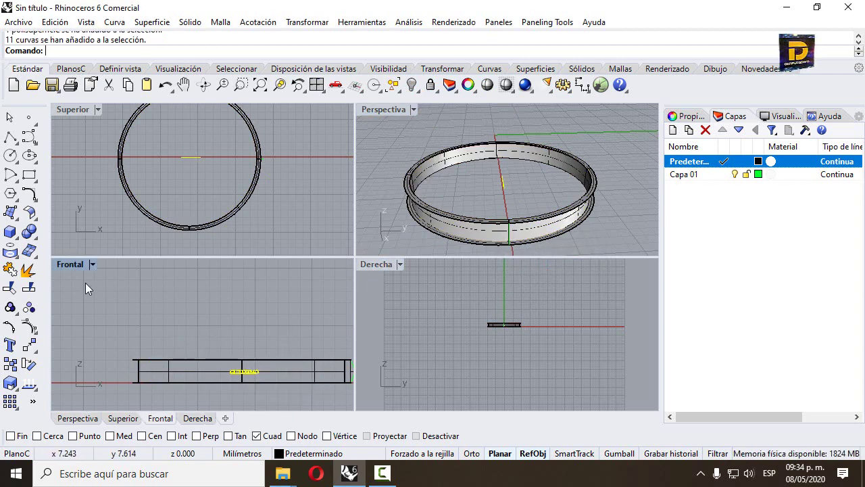
double_click(61, 266)
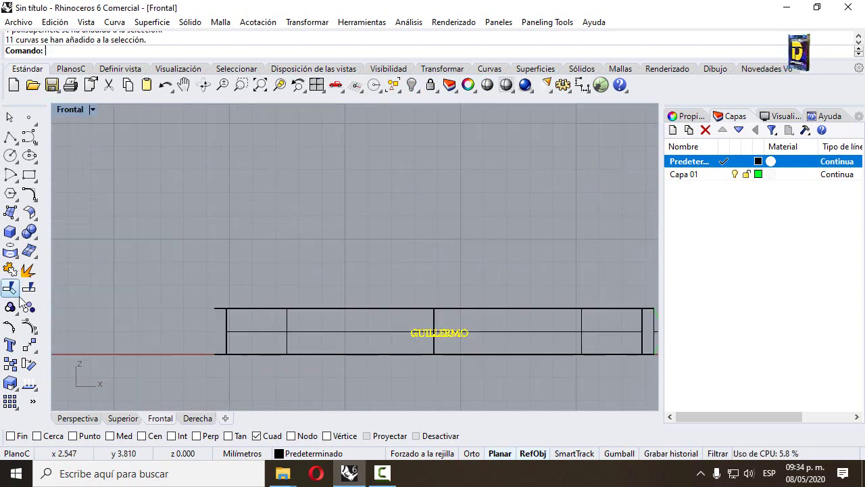
click(10, 254)
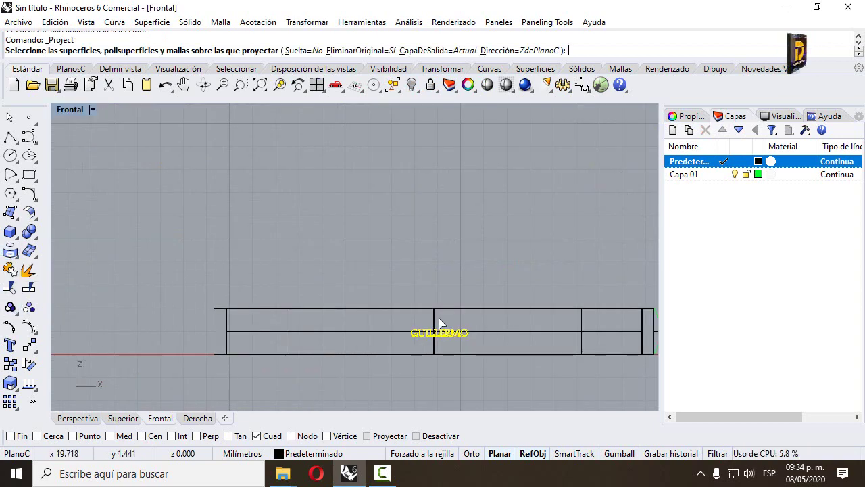
click(428, 309)
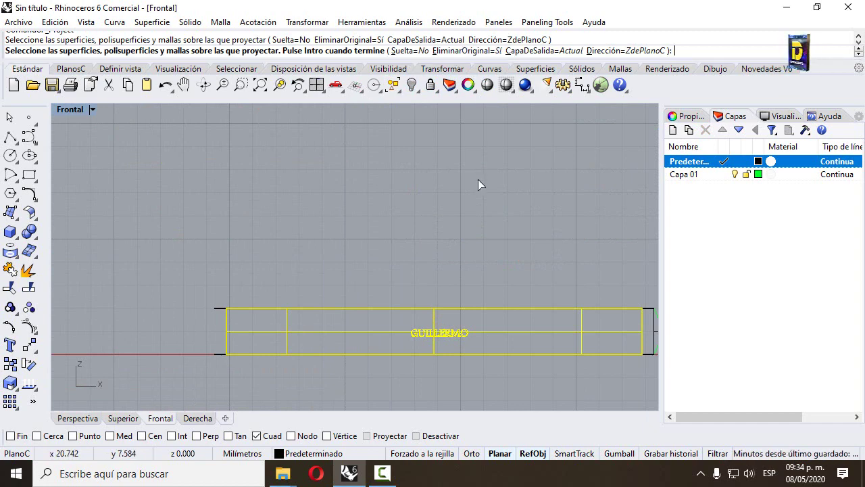
key(Return)
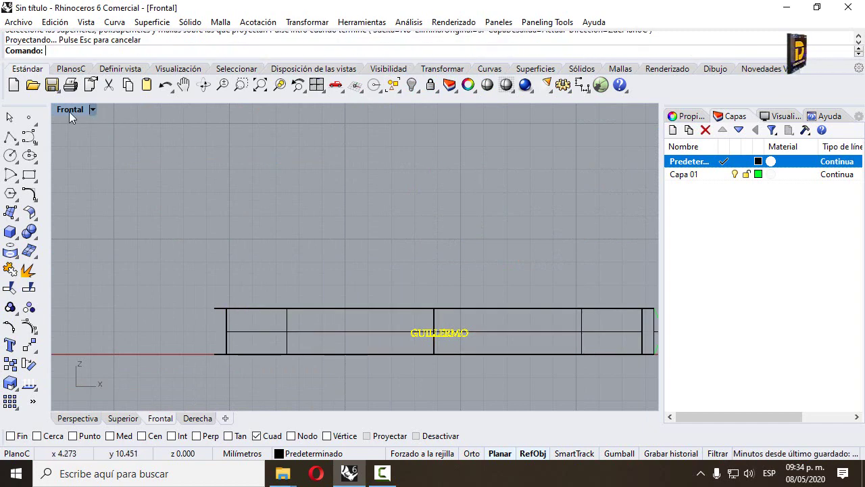
- Examine the projected text on the near and far sides of the inner wall in the maximised perspective view
double_click(69, 110)
right_drag(507, 195, 498, 174)
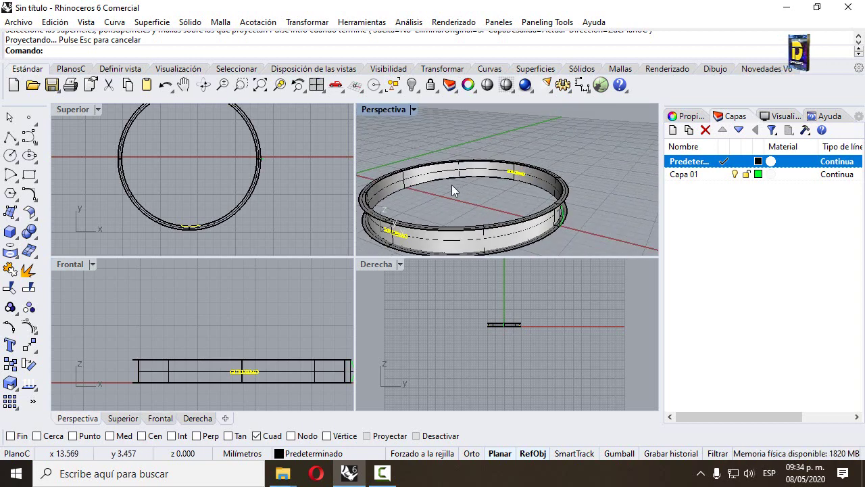
right_drag(466, 181, 579, 163)
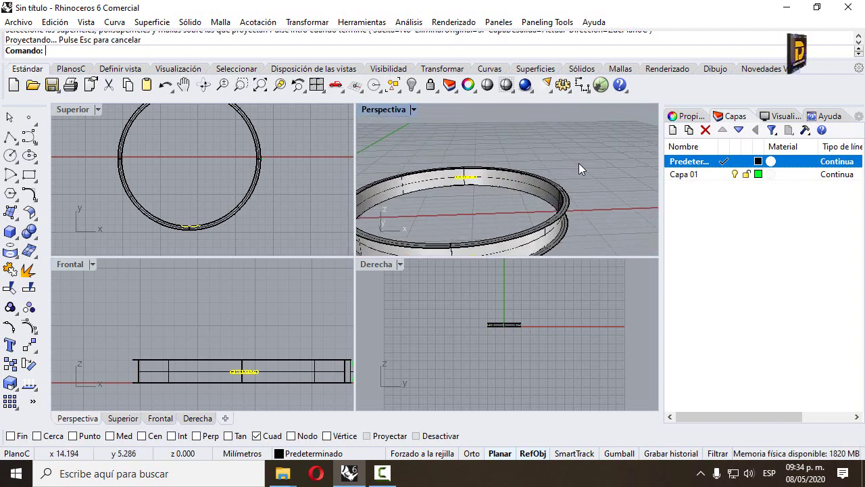
double_click(409, 110)
scroll(395, 117, down, 5)
scroll(363, 189, up, 10)
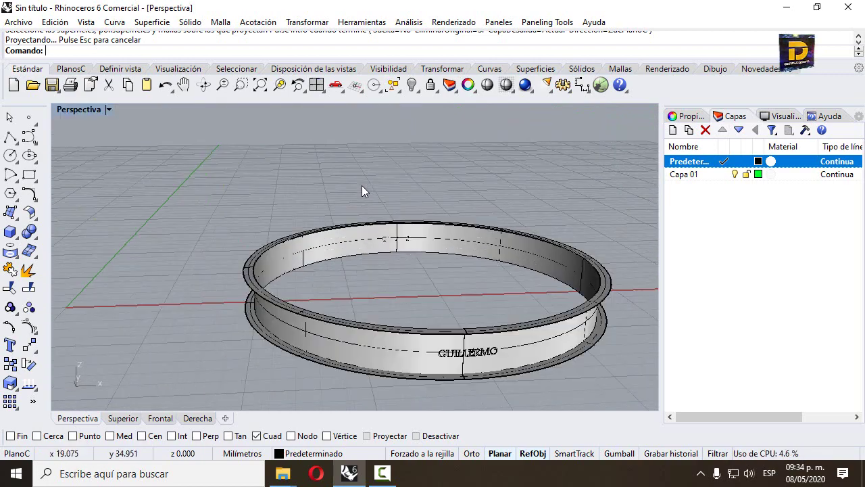
scroll(421, 276, up, 3)
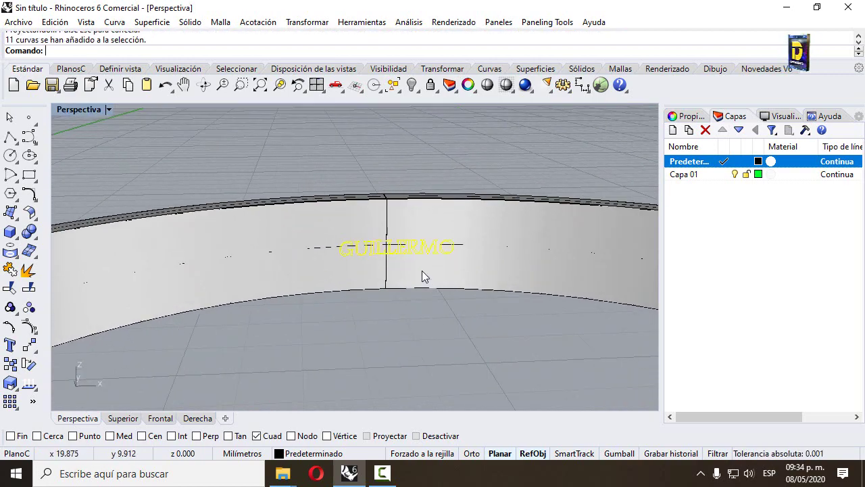
scroll(422, 270, down, 10)
scroll(425, 280, up, 6)
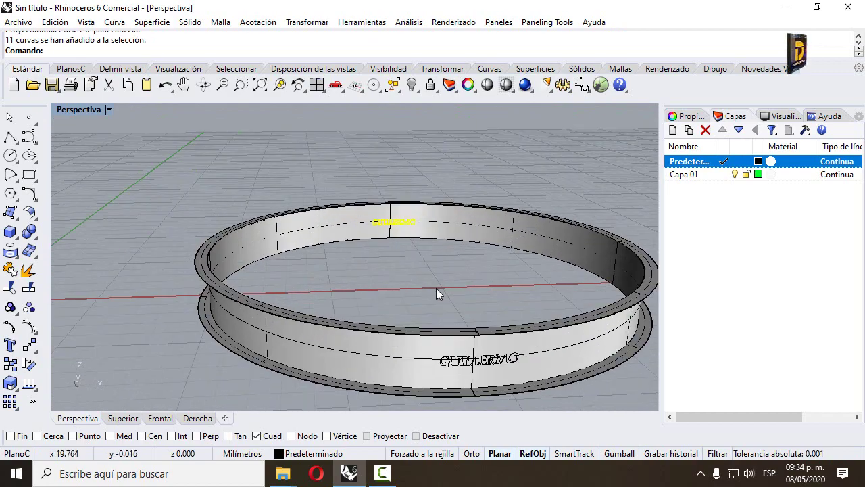
- Delete the projected text copy on the front side of the ring, keeping the one on the far inner wall
drag(414, 290, 456, 342)
right_drag(456, 342, 526, 231)
scroll(486, 212, up, 6)
scroll(486, 212, down, 5)
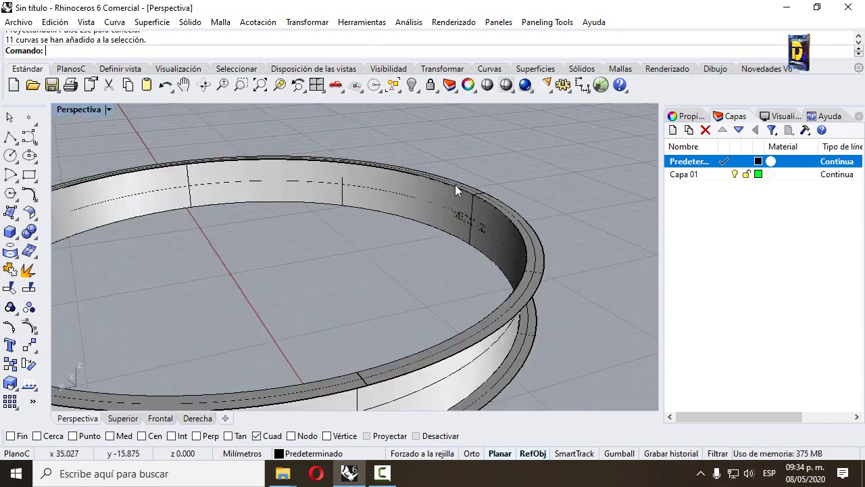
click(476, 222)
key(Delete)
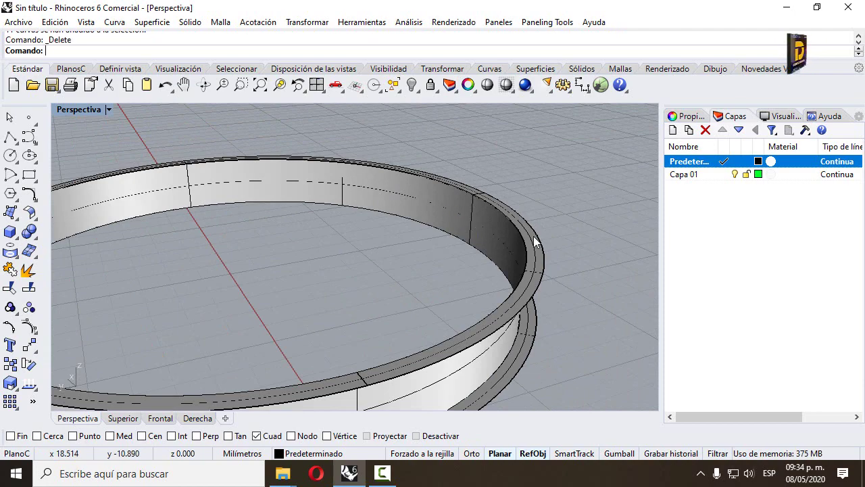
- Hide the band's inner polysurface so that only the projected text and the two edge rings are displayed
right_drag(510, 240, 378, 162)
drag(382, 129, 548, 235)
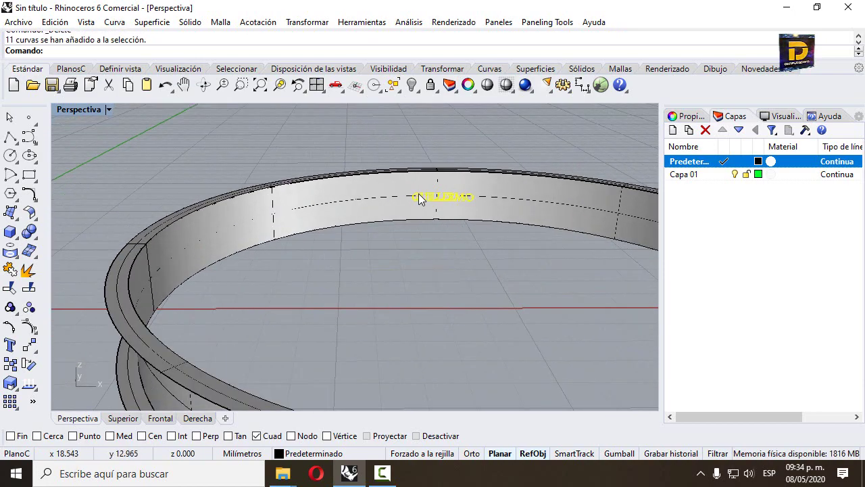
scroll(421, 196, up, 3)
scroll(429, 200, down, 3)
scroll(430, 208, up, 4)
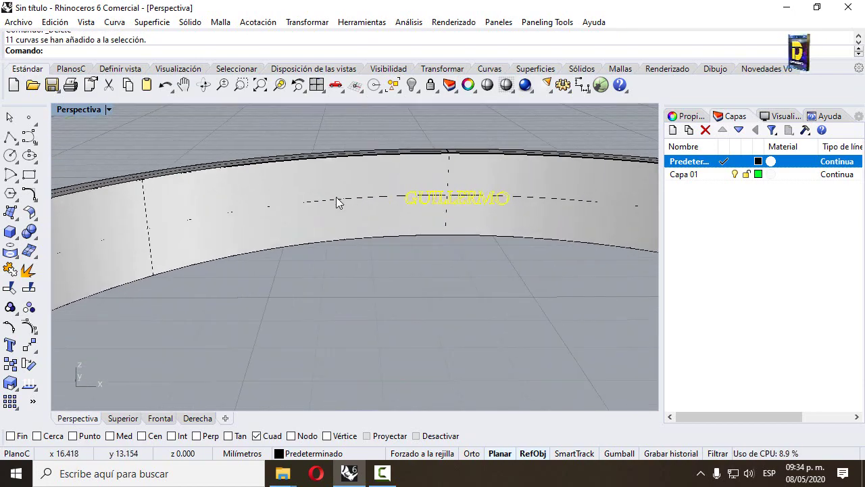
click(338, 199)
click(411, 85)
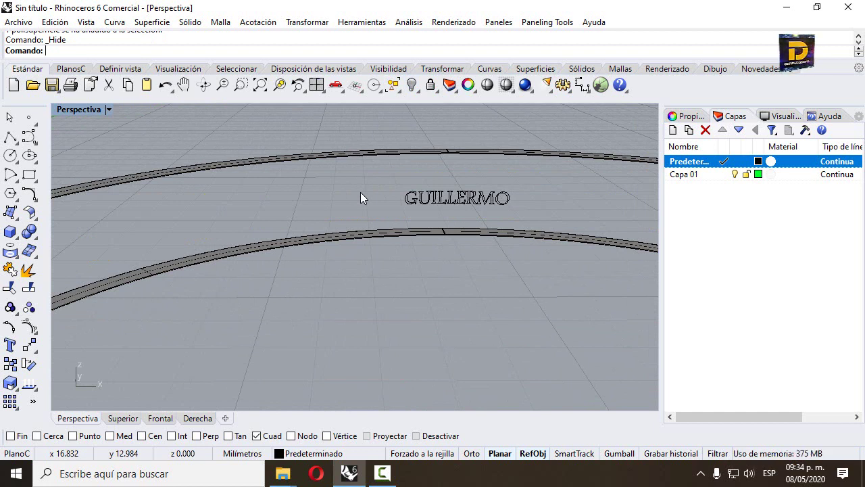
- Create a patch surface from the projected text curves on the far side of the ring
drag(367, 130, 560, 264)
scroll(424, 207, up, 3)
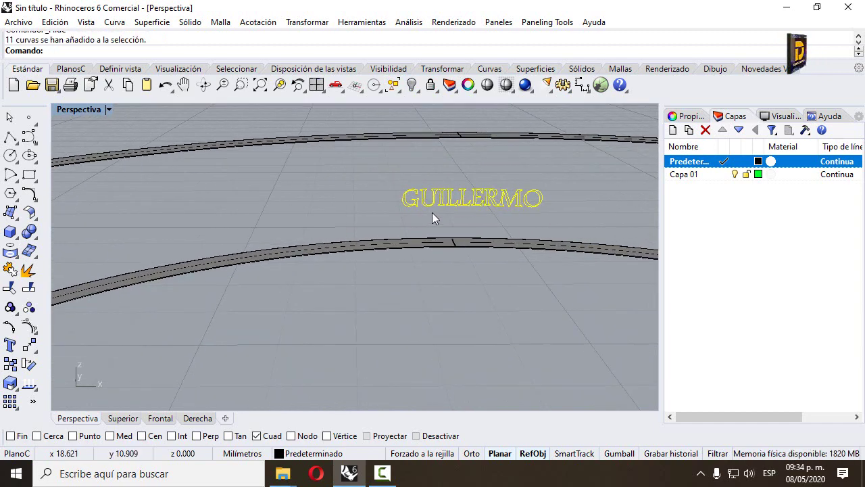
click(378, 173)
drag(369, 156, 580, 235)
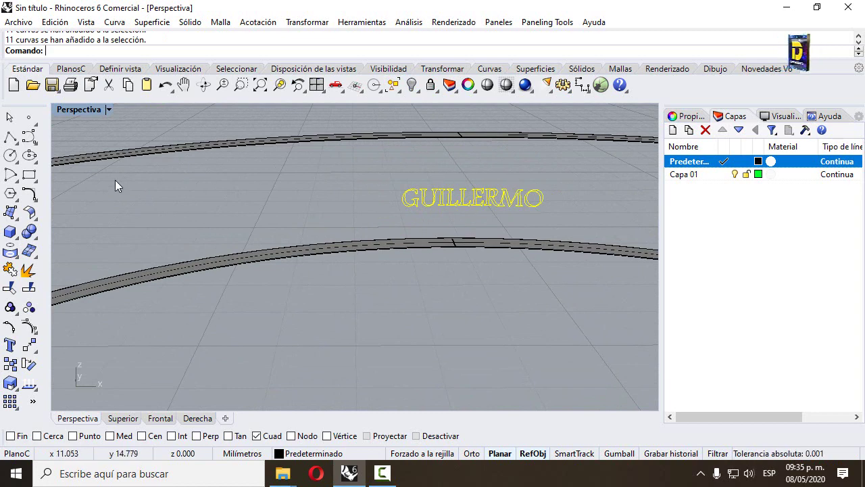
click(11, 213)
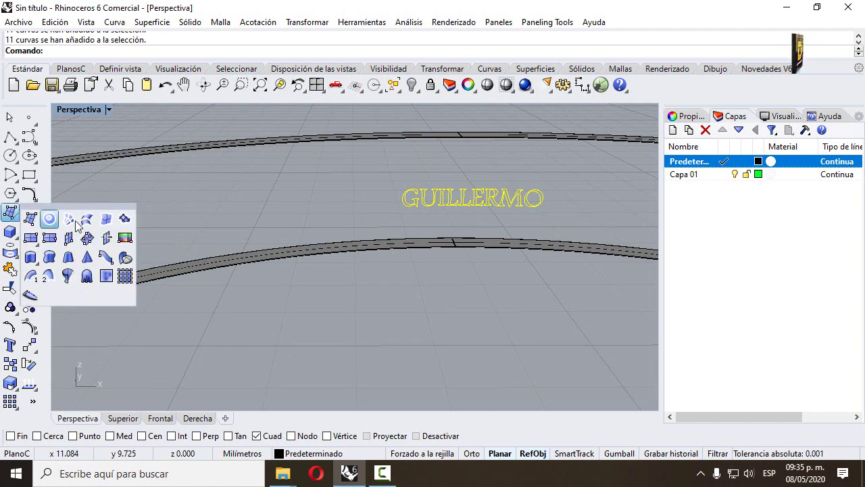
click(116, 218)
click(609, 430)
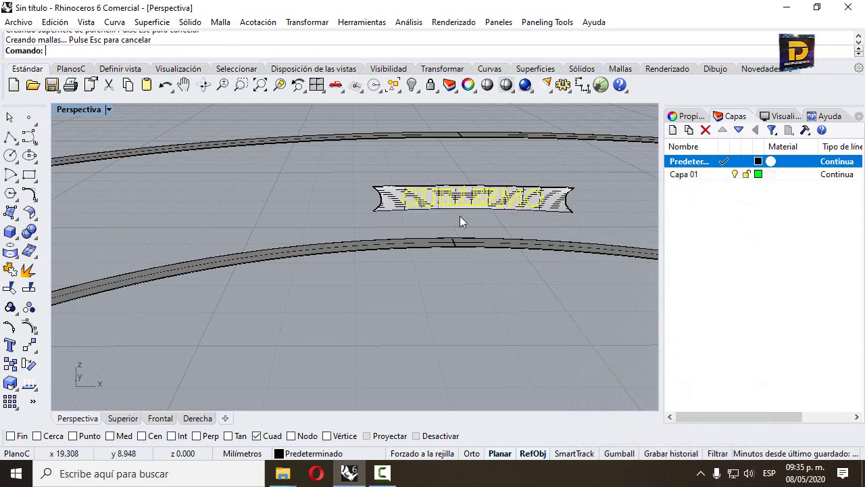
- Trim away the patch surface outside the letters and inside the last letter, using the text curves as cutters
right_drag(440, 192, 467, 246)
scroll(482, 274, down, 10)
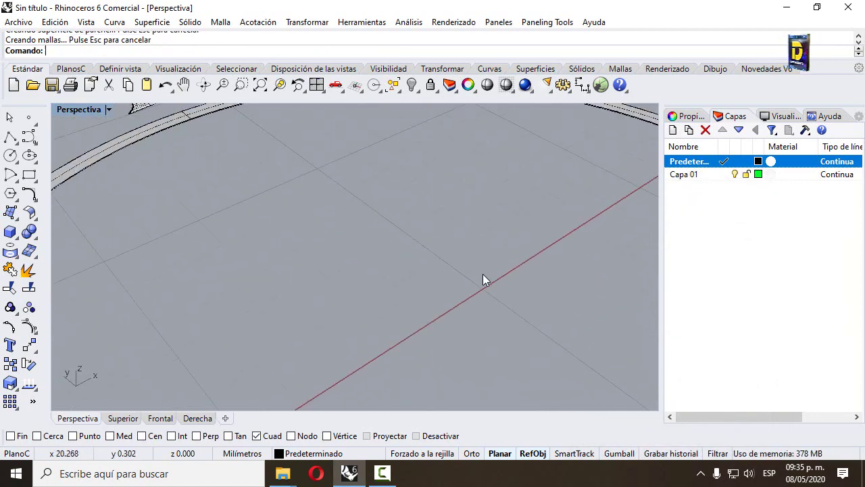
scroll(478, 262, up, 12)
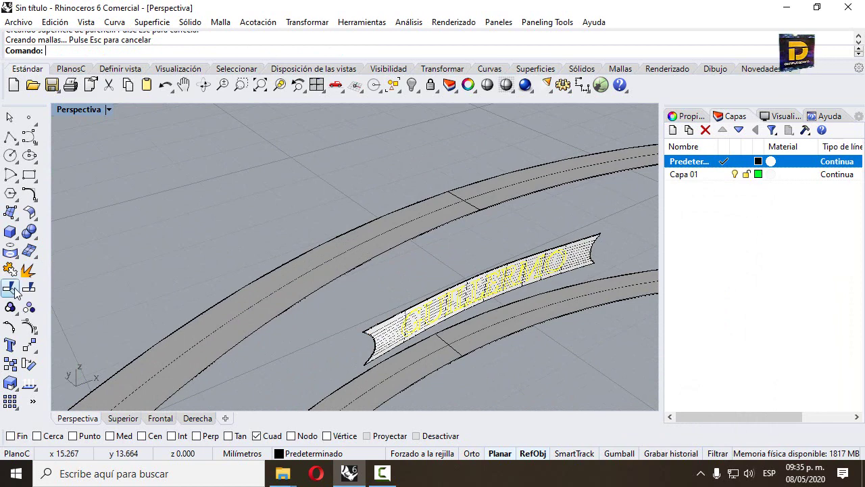
click(29, 270)
click(389, 336)
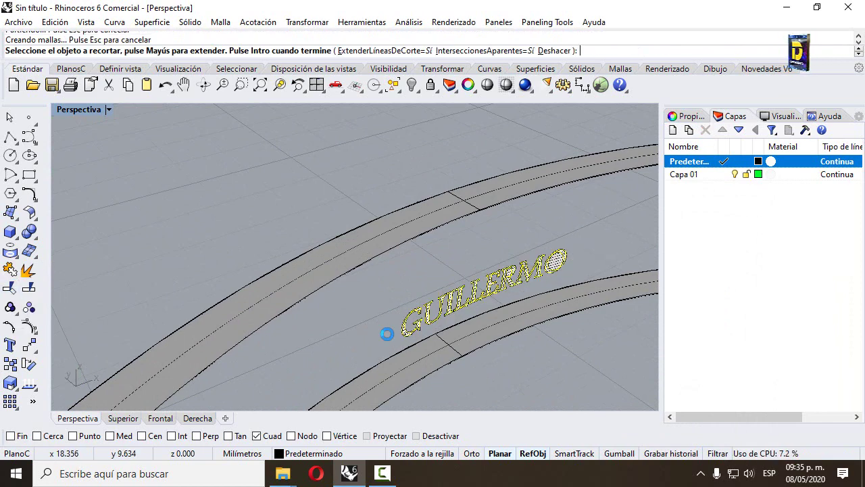
scroll(559, 263, up, 1)
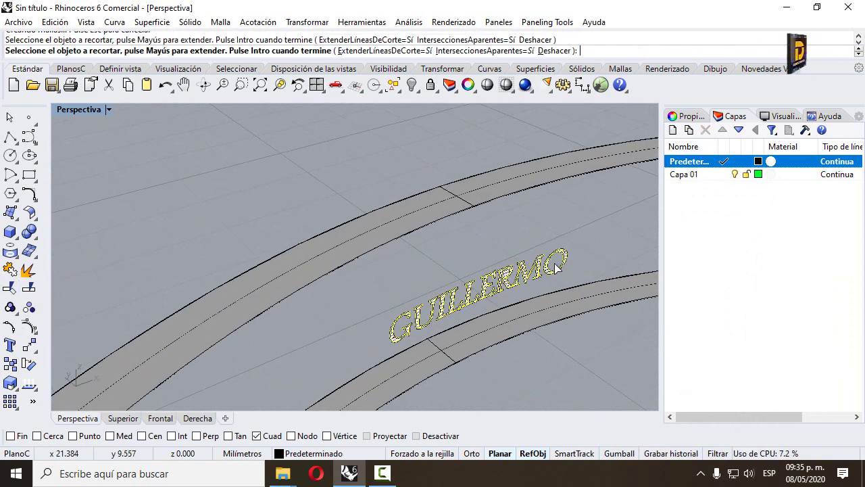
click(557, 265)
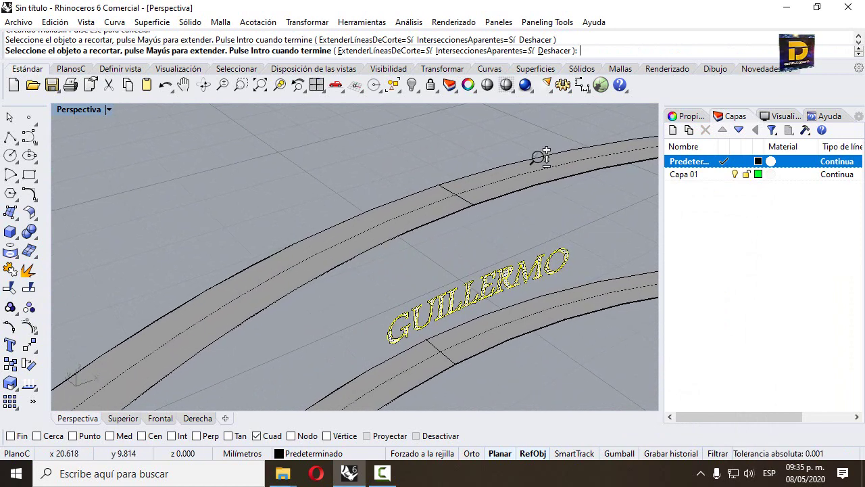
click(259, 84)
drag(487, 228, 564, 341)
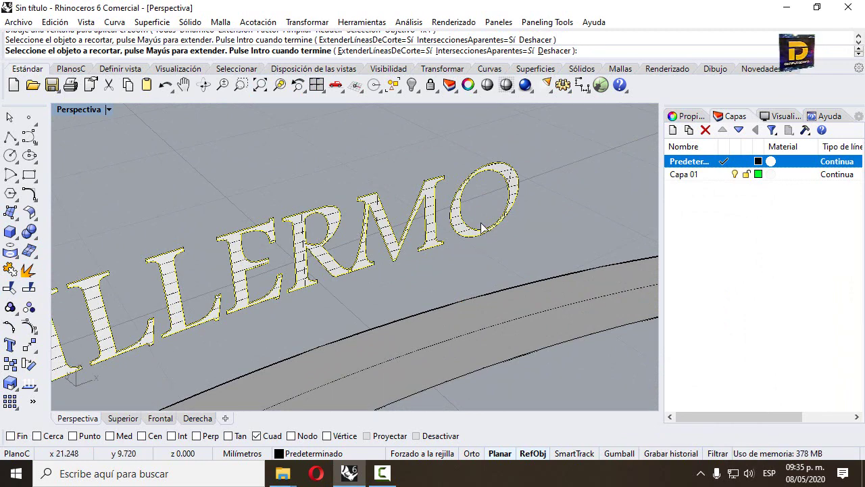
scroll(483, 228, down, 5)
key(Return)
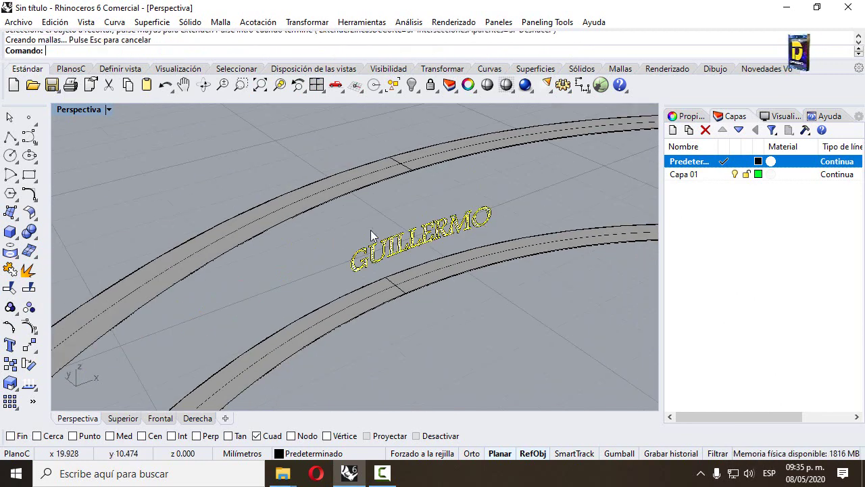
- Start a surface offset on the trimmed letter surfaces with the both-sides option enabled
drag(278, 140, 530, 334)
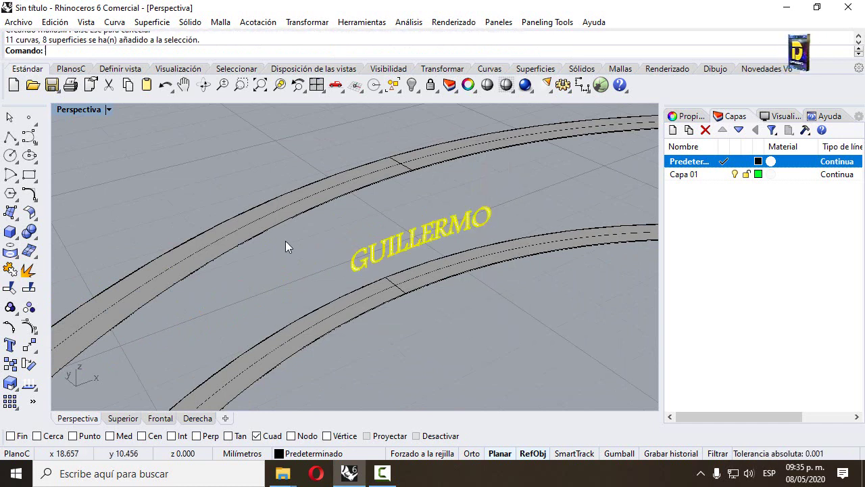
drag(277, 145, 536, 310)
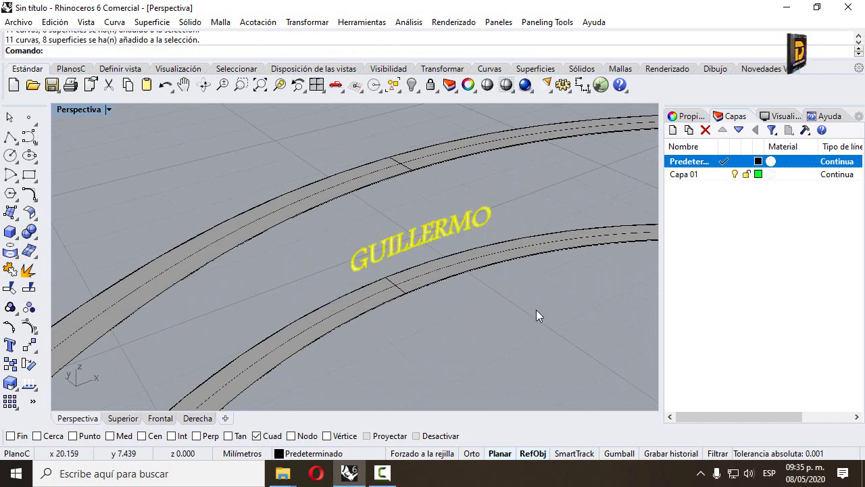
drag(258, 127, 509, 365)
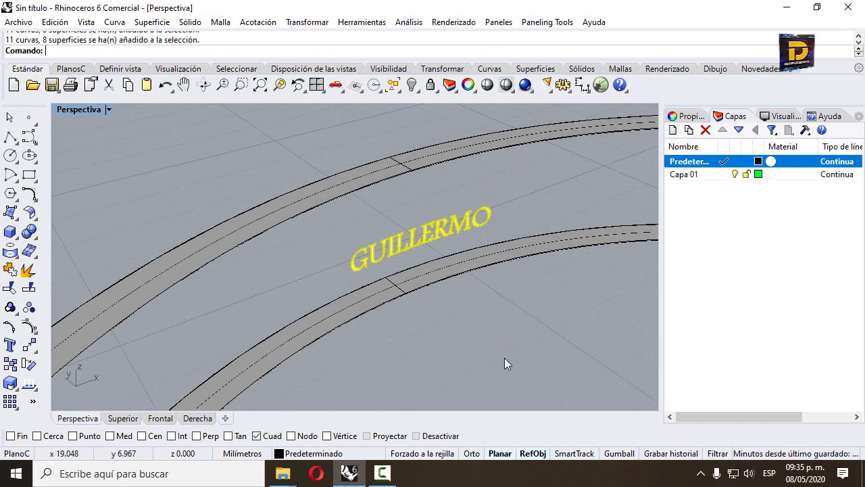
click(30, 214)
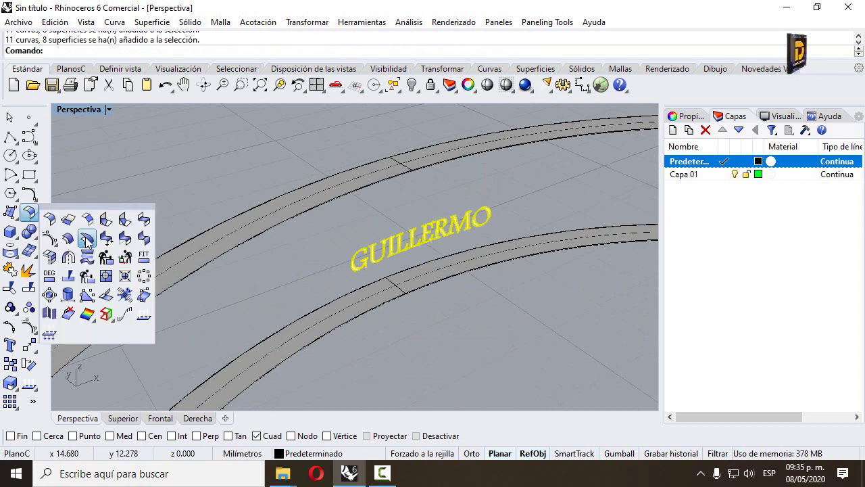
click(86, 239)
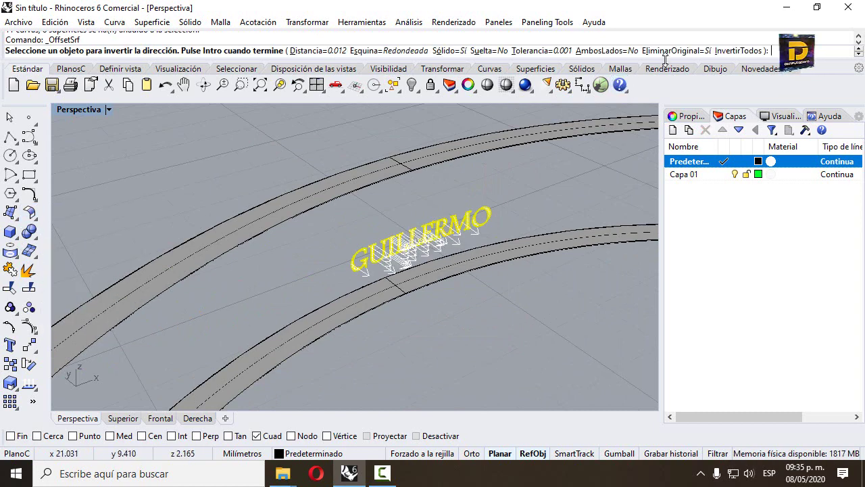
click(630, 52)
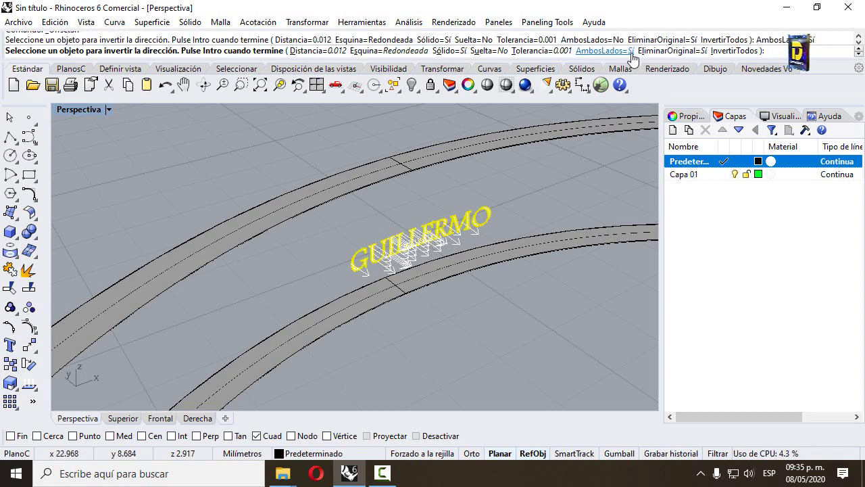
- Try a solid offset of the letter surfaces by 0.2 mm on both sides and undo it
click(300, 52)
text(.2)
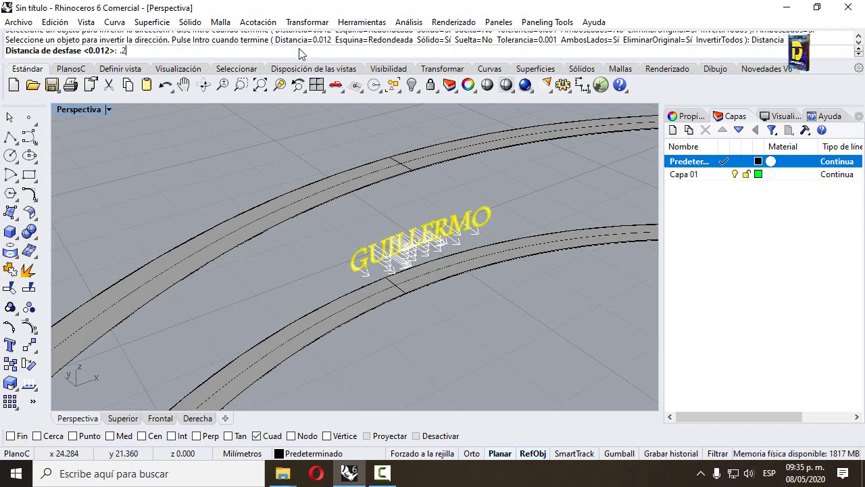
key(Return)
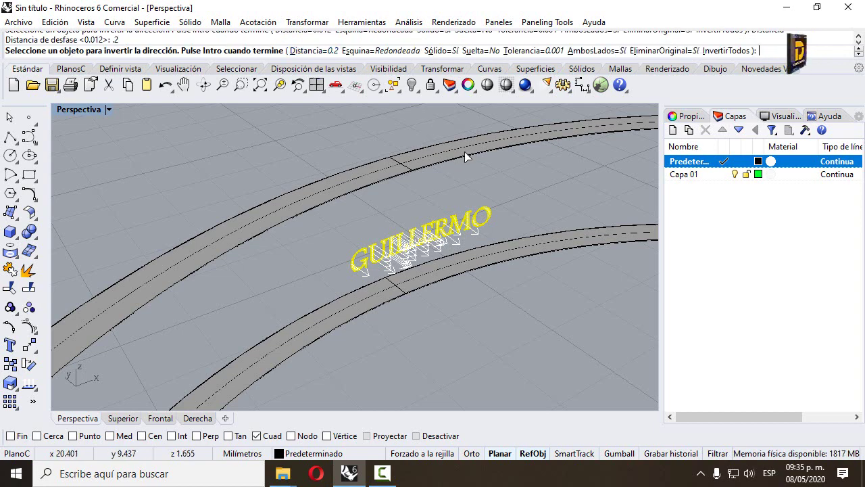
click(464, 156)
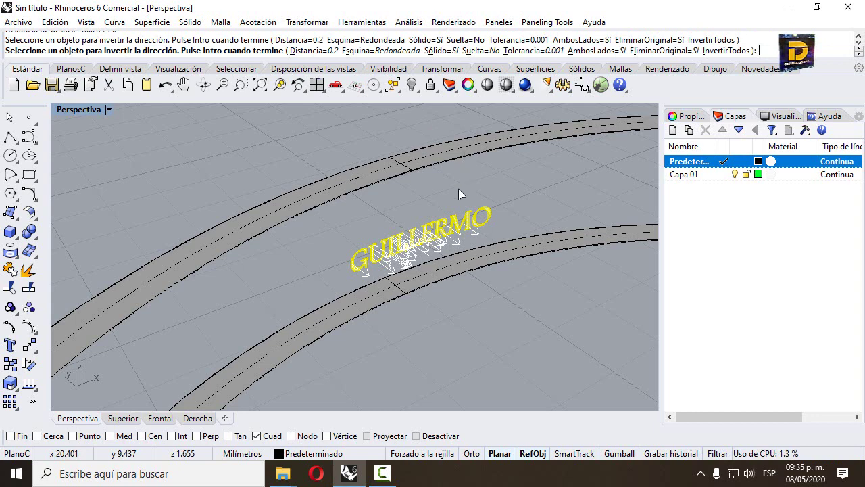
key(Return)
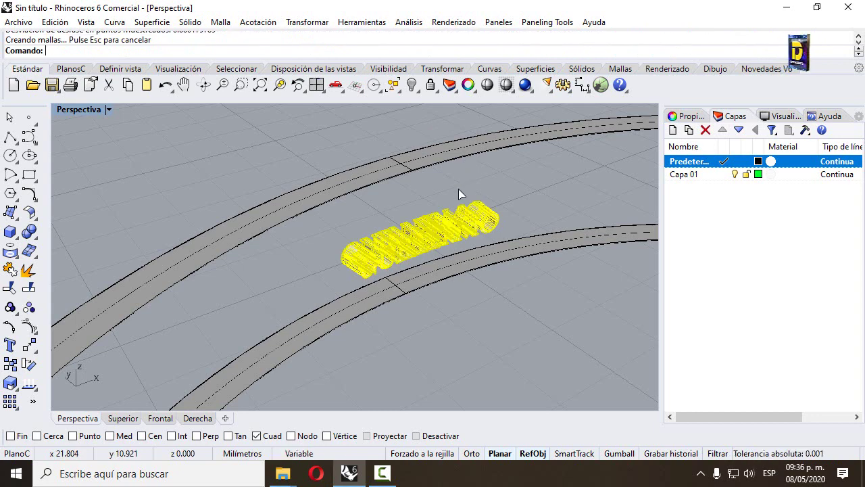
key(ctrl+z)
- Offset the letter surfaces 0.01 mm to both sides as solids, deleting the original surfaces
key(Return)
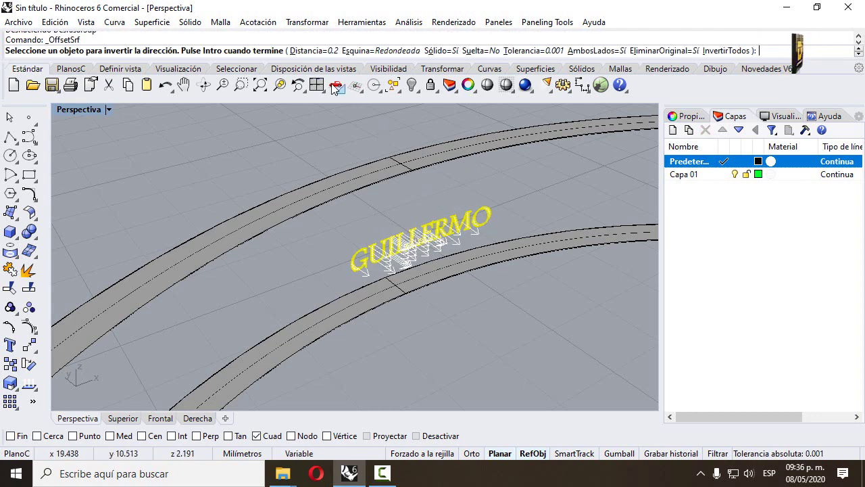
click(308, 51)
text(.01)
key(Return)
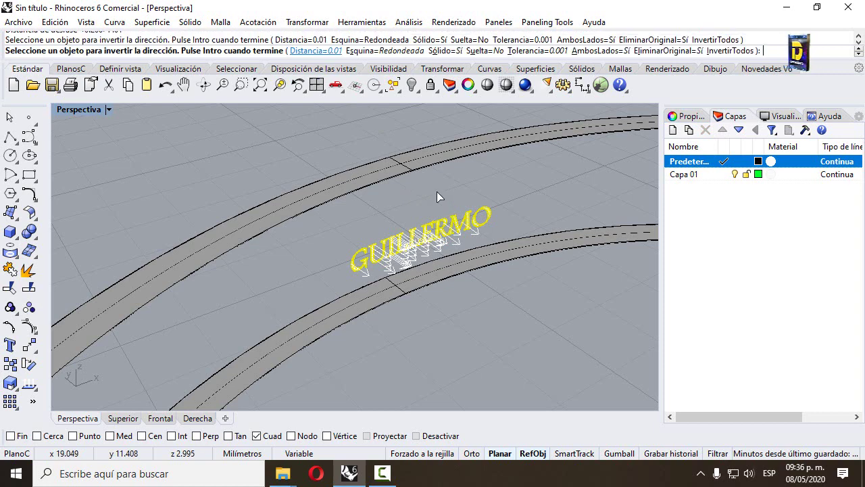
key(Return)
key(Escape)
- Examine the thickness of the solid letters and their position between the two edge rings
scroll(391, 262, up, 5)
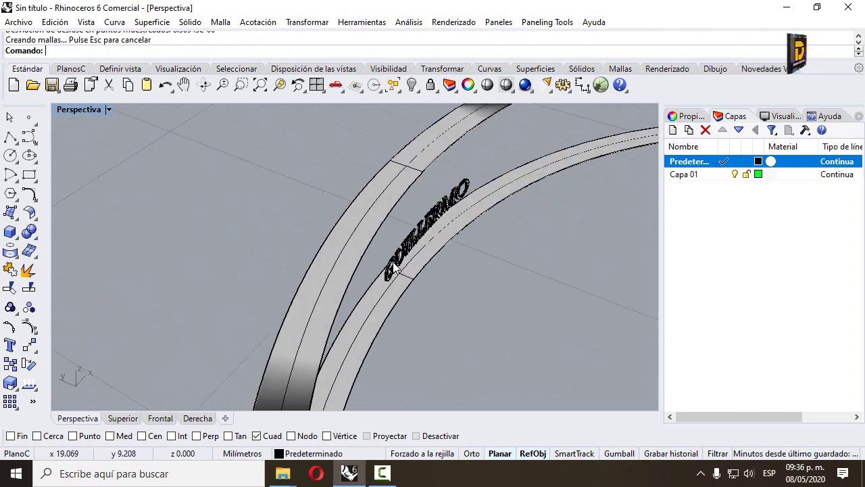
scroll(392, 260, down, 5)
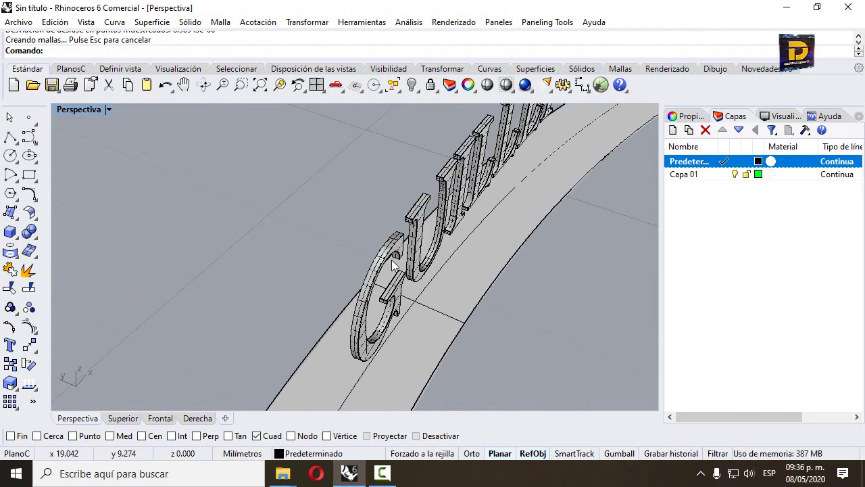
right_drag(424, 274, 289, 177)
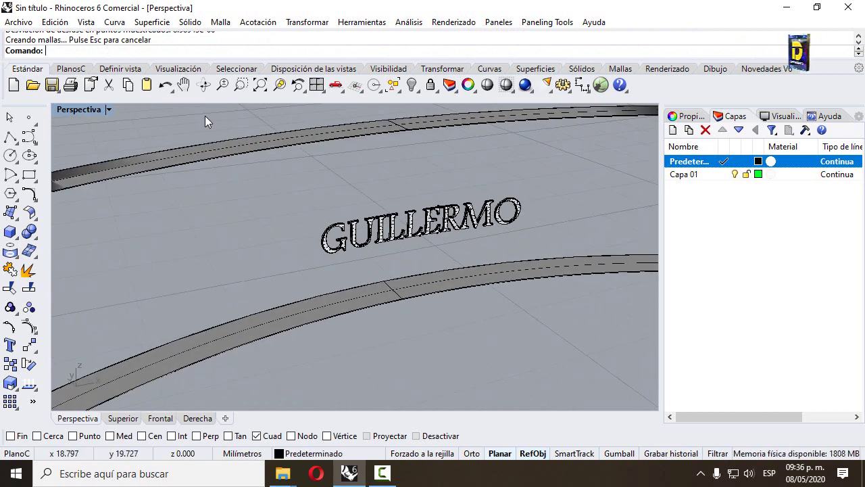
drag(205, 116, 580, 341)
key(Escape)
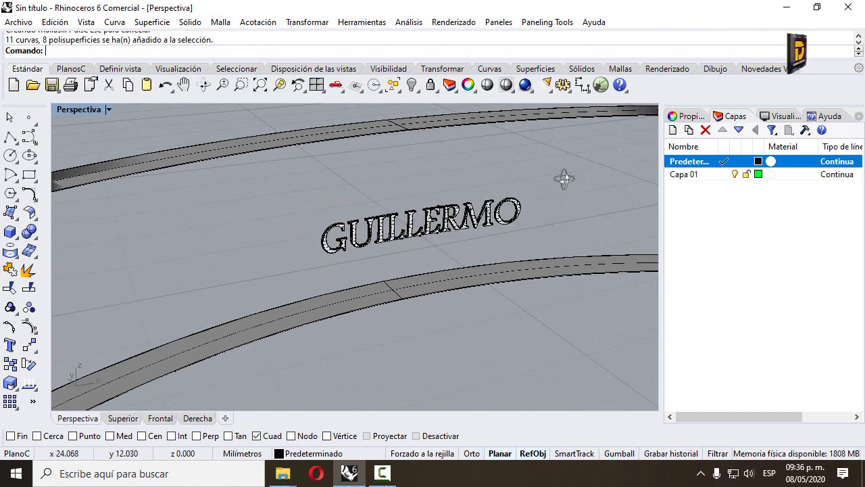
right_drag(564, 177, 512, 223)
scroll(528, 282, up, 2)
scroll(540, 242, down, 5)
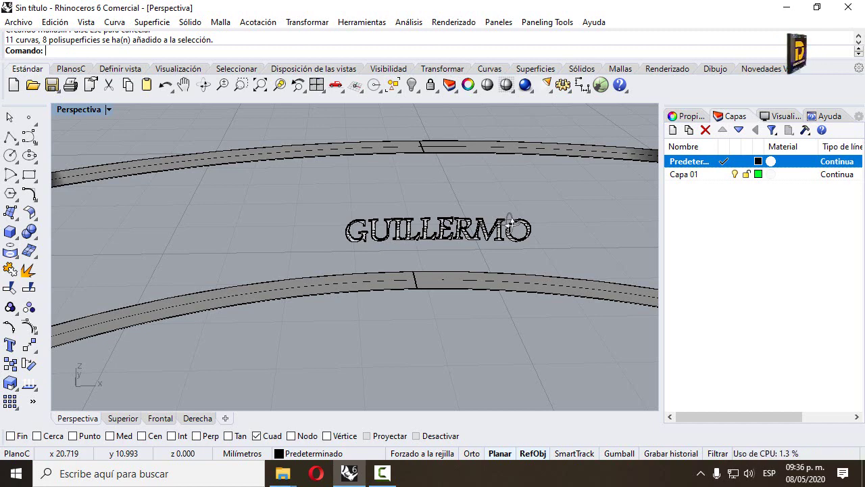
scroll(506, 289, down, 2)
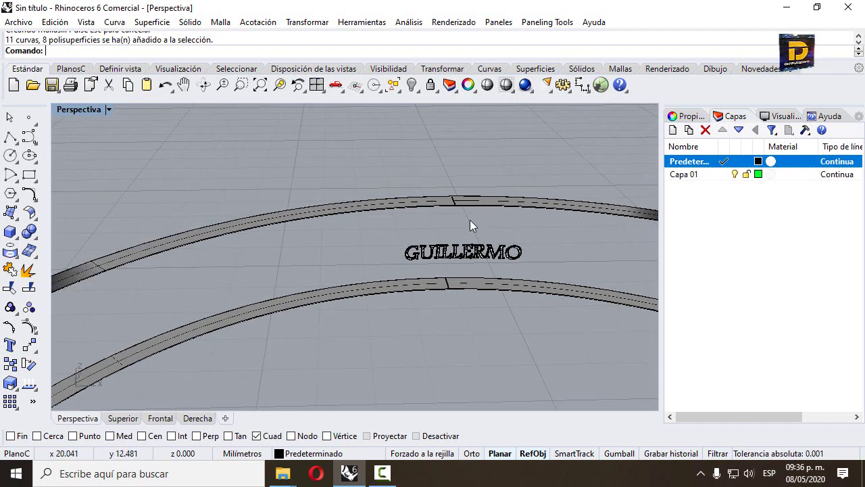
- Show the hidden band surfaces and join all the band parts into one closed polysurface
click(412, 85)
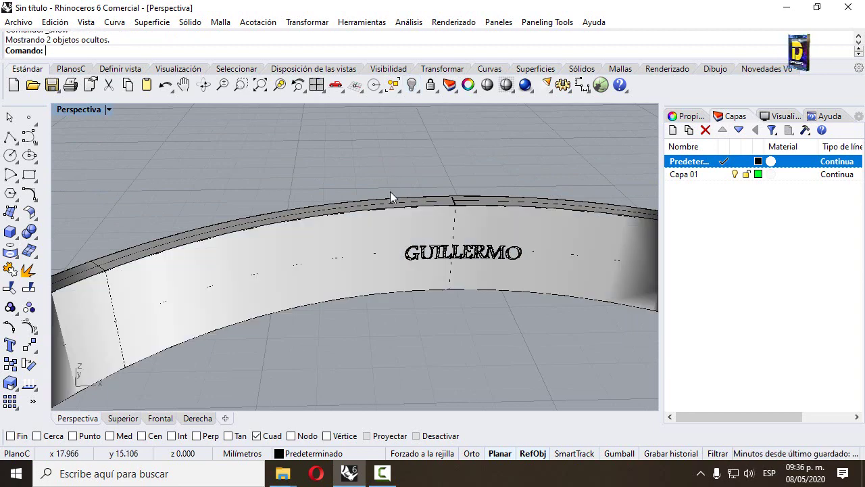
right_drag(392, 196, 411, 201)
key(ctrl+a)
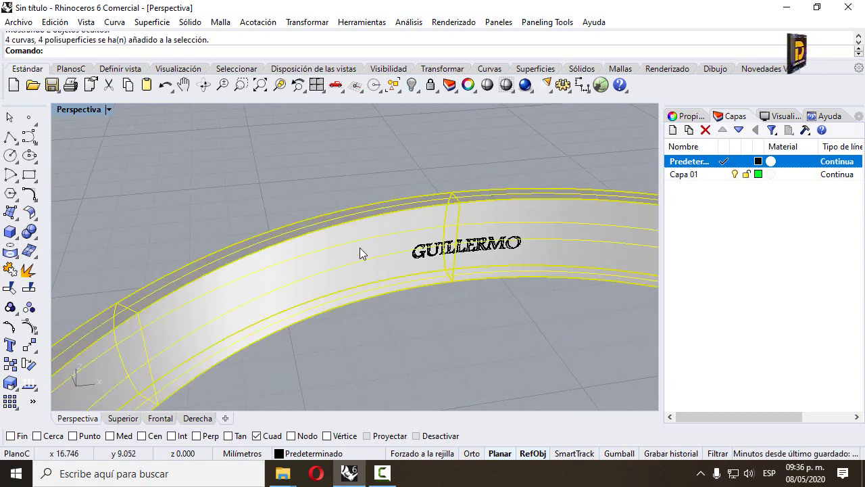
key(Escape)
key(ctrl+a)
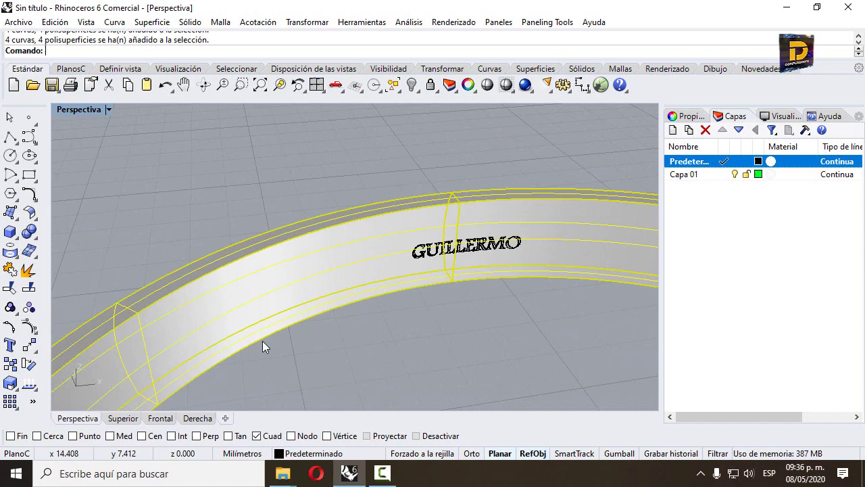
click(29, 275)
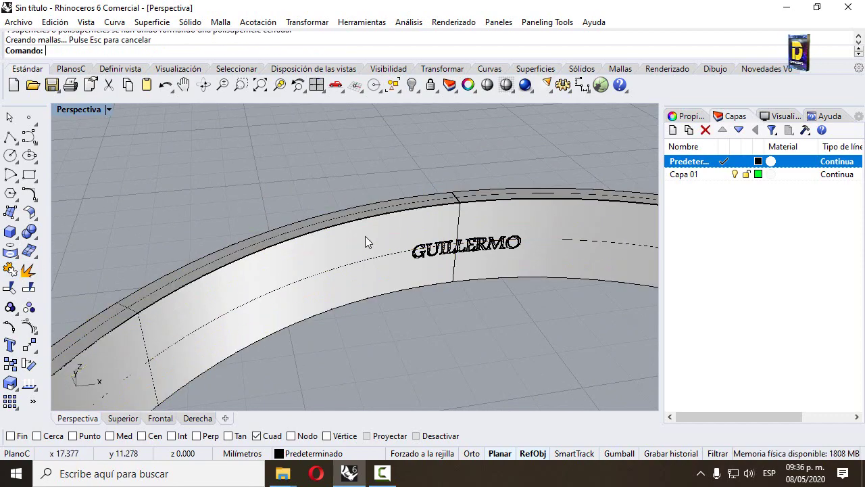
click(360, 270)
scroll(360, 270, down, 5)
right_drag(433, 296, 399, 255)
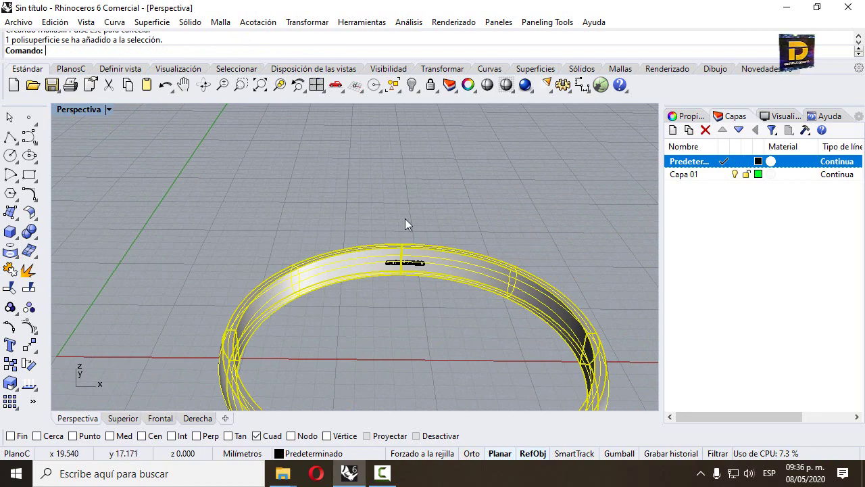
click(407, 221)
scroll(412, 227, down, 8)
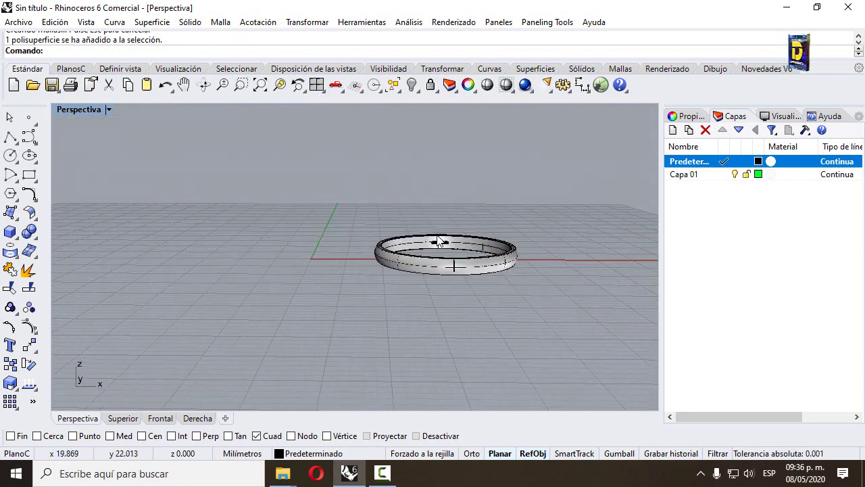
- Try an edge fillet on the ring band with a radius of 0.02 mm and undo it
scroll(438, 241, up, 4)
scroll(415, 249, up, 5)
scroll(405, 257, down, 2)
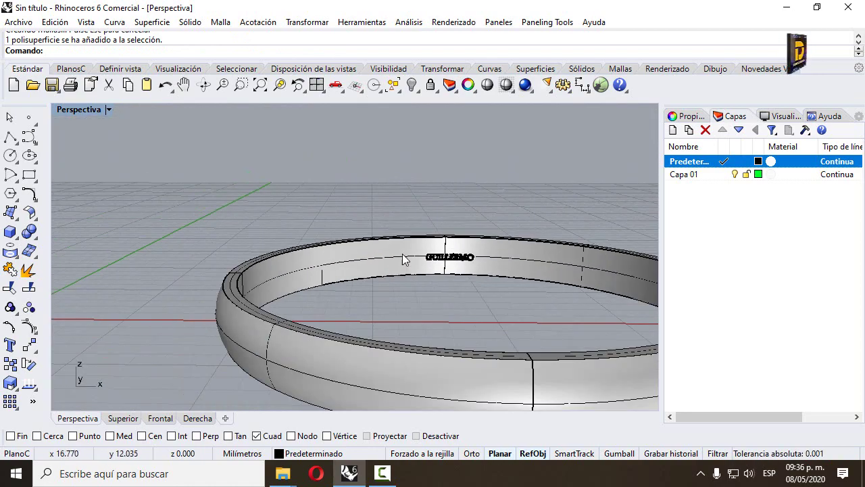
right_drag(406, 256, 433, 256)
scroll(439, 255, up, 2)
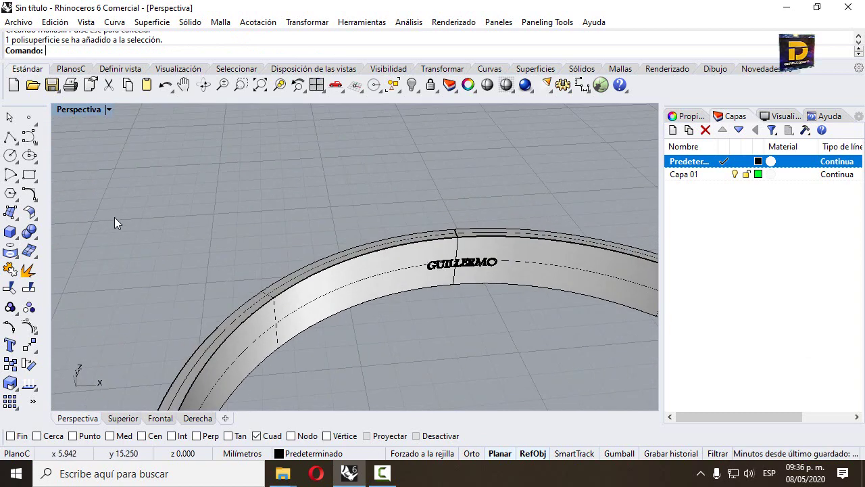
right_drag(87, 243, 145, 247)
click(29, 237)
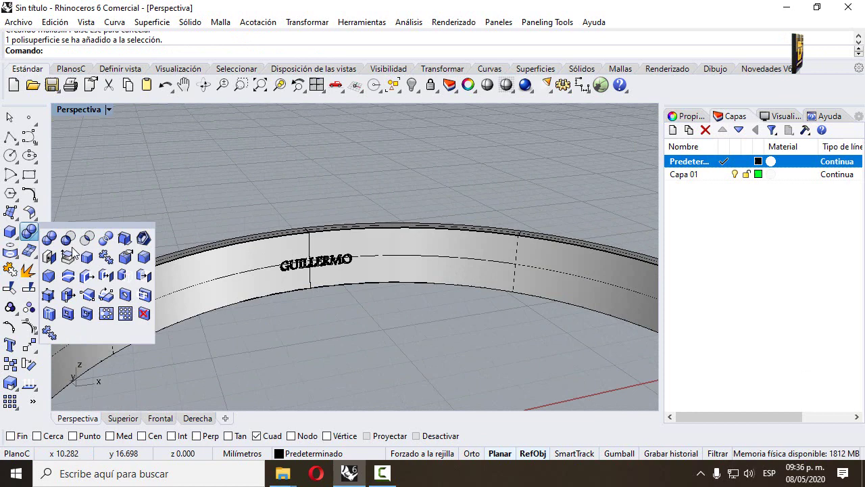
click(145, 258)
right_drag(145, 259, 352, 265)
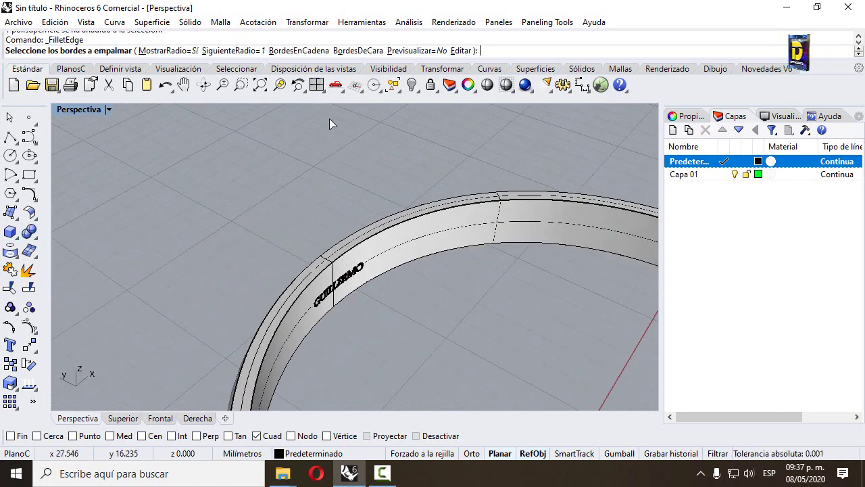
click(216, 51)
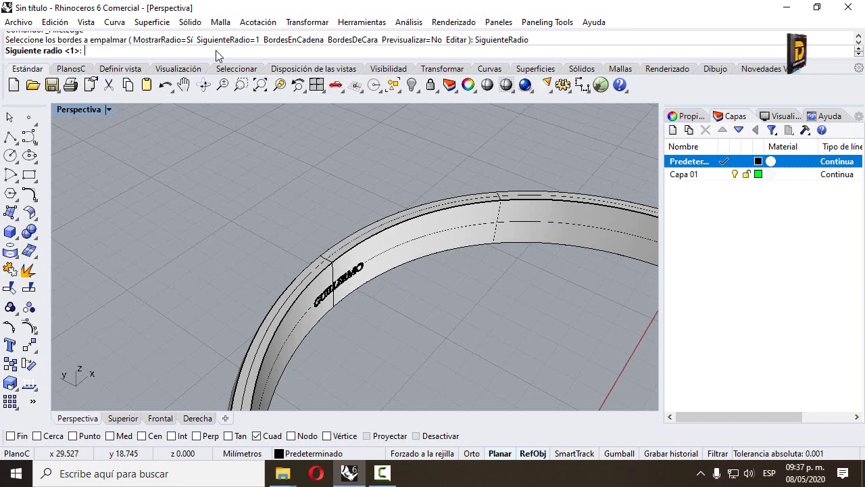
text(.02)
key(Return)
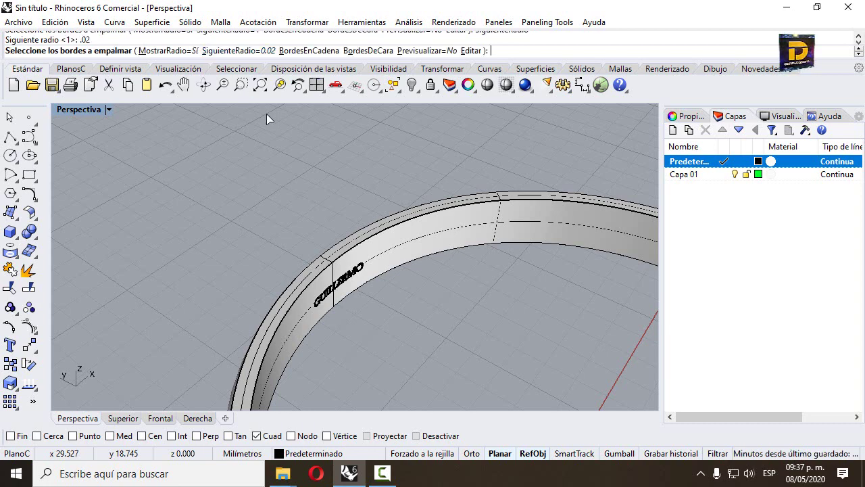
key(ctrl+z)
- Start an edge fillet of radius 0.1 mm and select the inner and outer edges all around the band's upper face
key(Return)
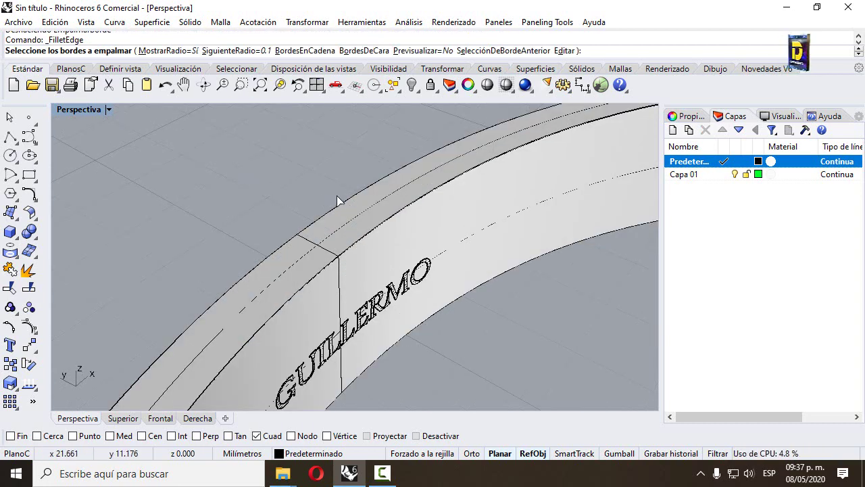
click(365, 242)
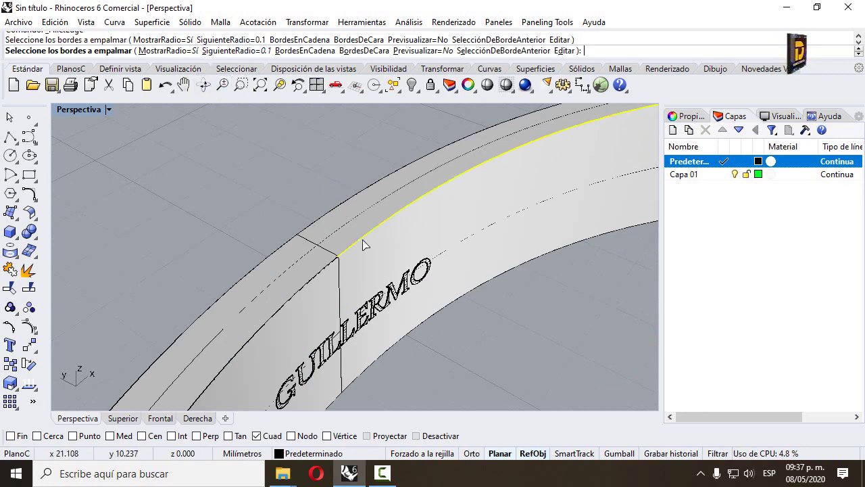
click(322, 276)
click(295, 237)
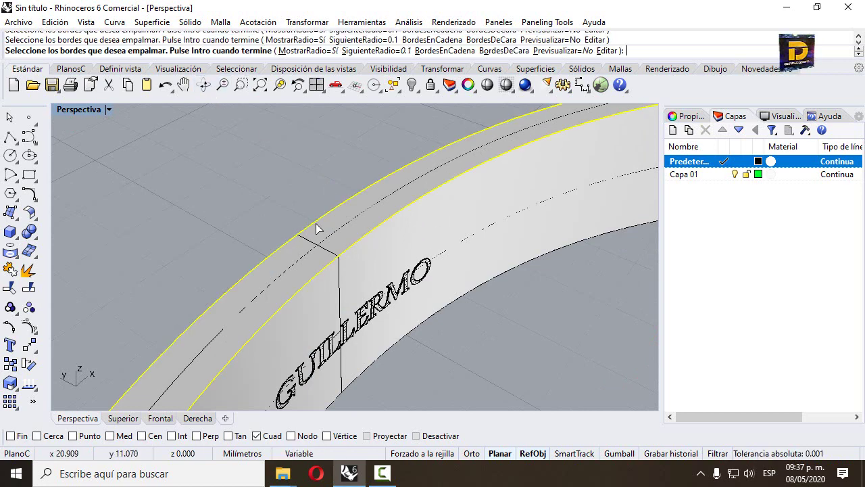
scroll(318, 228, down, 5)
scroll(343, 318, up, 3)
scroll(343, 318, up, 1)
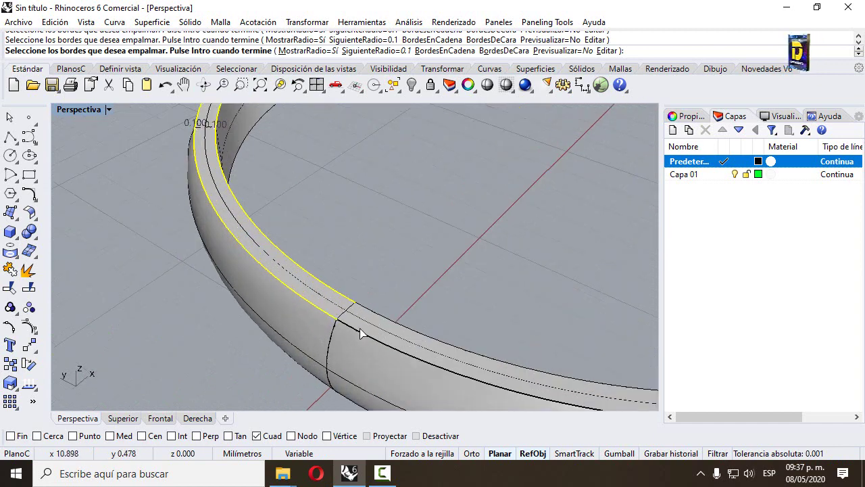
click(364, 329)
click(385, 320)
scroll(385, 321, down, 5)
scroll(433, 265, up, 3)
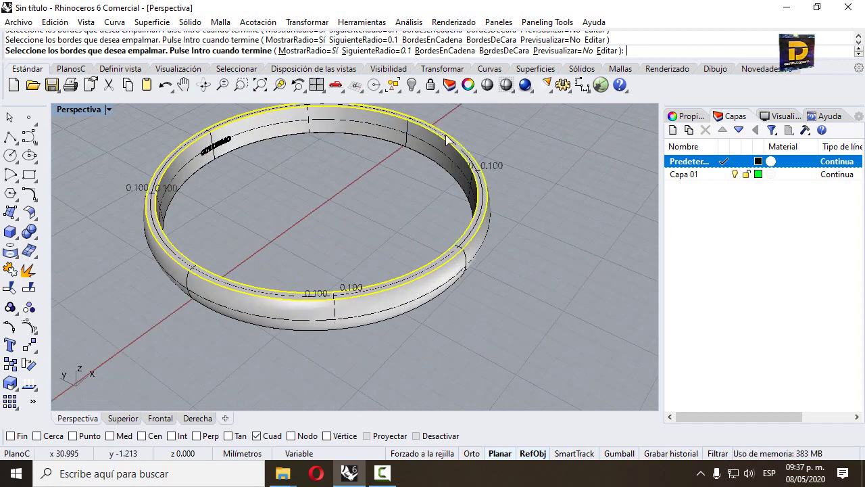
- Add the edges of the band's lower face to the selection and apply the 0.1 mm fillet to all of them
right_drag(448, 139, 394, 218)
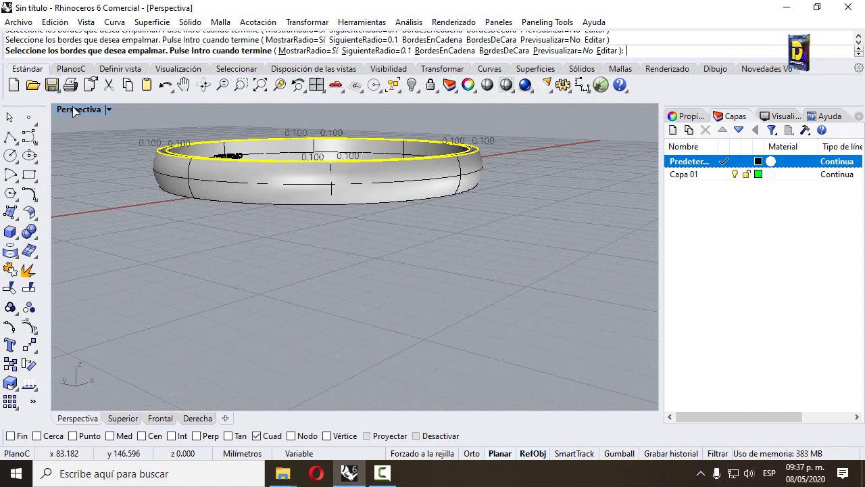
double_click(75, 110)
right_drag(217, 409, 187, 348)
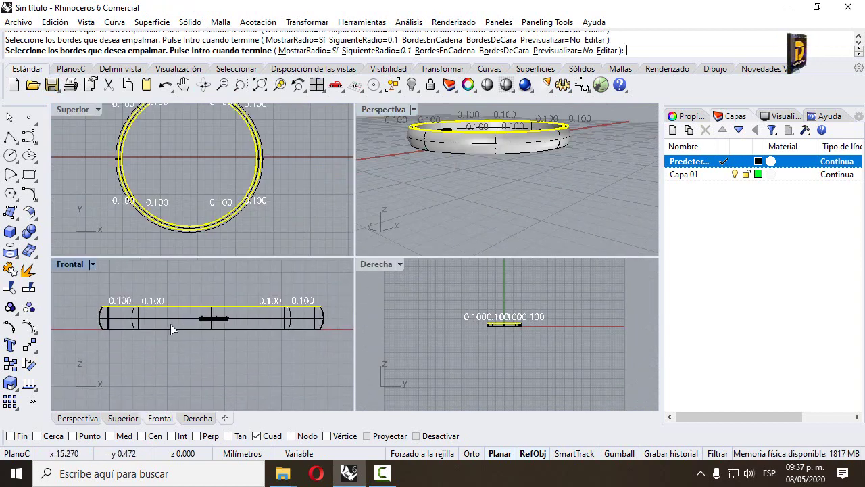
drag(81, 364, 324, 322)
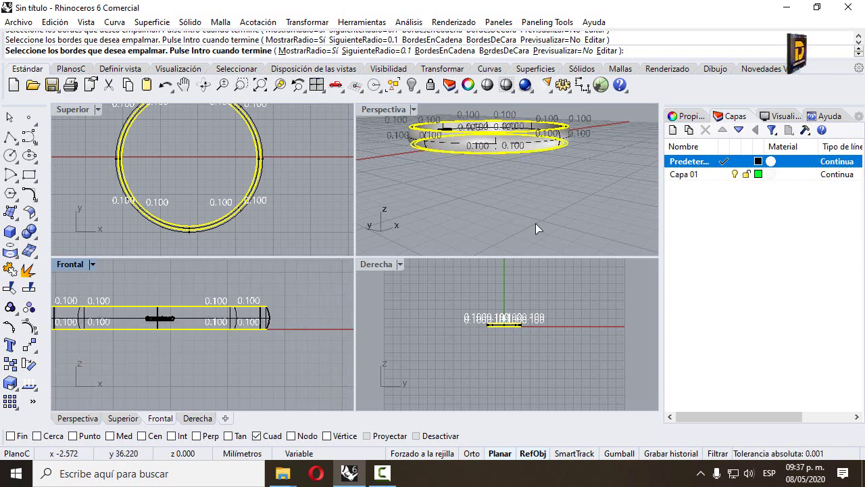
double_click(383, 109)
right_drag(357, 174, 364, 205)
key(Return)
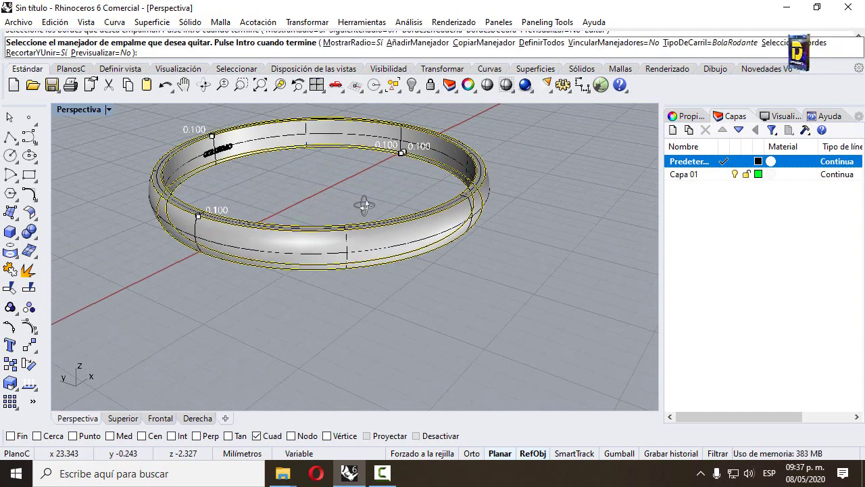
key(Return)
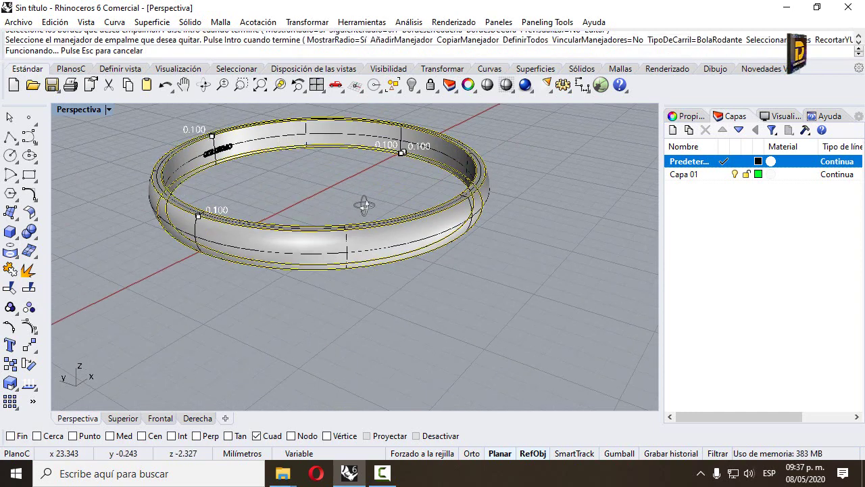
- Examine the rounded edges of the band and the area around the letters on the inner wall
scroll(476, 181, up, 5)
scroll(480, 183, up, 2)
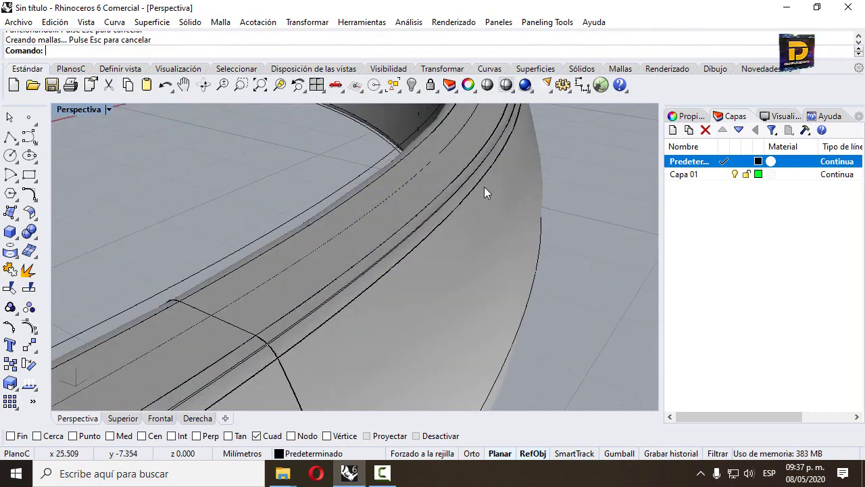
scroll(502, 237, down, 5)
scroll(287, 231, down, 3)
scroll(279, 156, up, 3)
scroll(278, 156, up, 5)
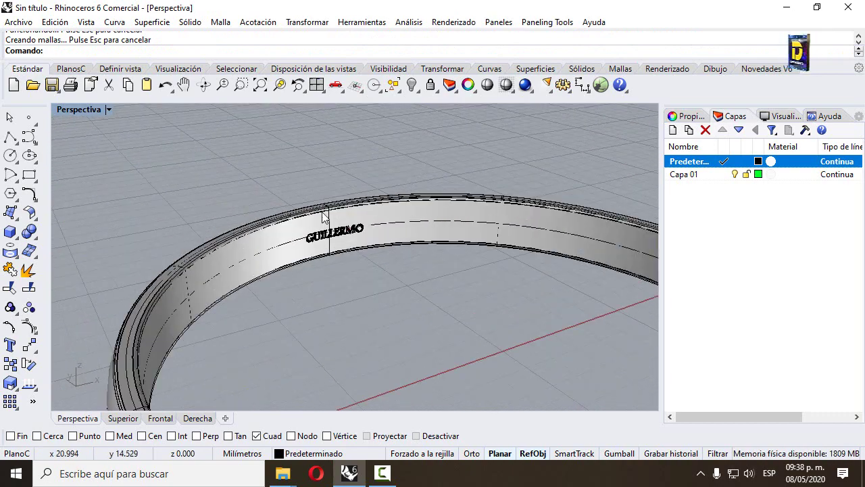
click(366, 252)
key(Escape)
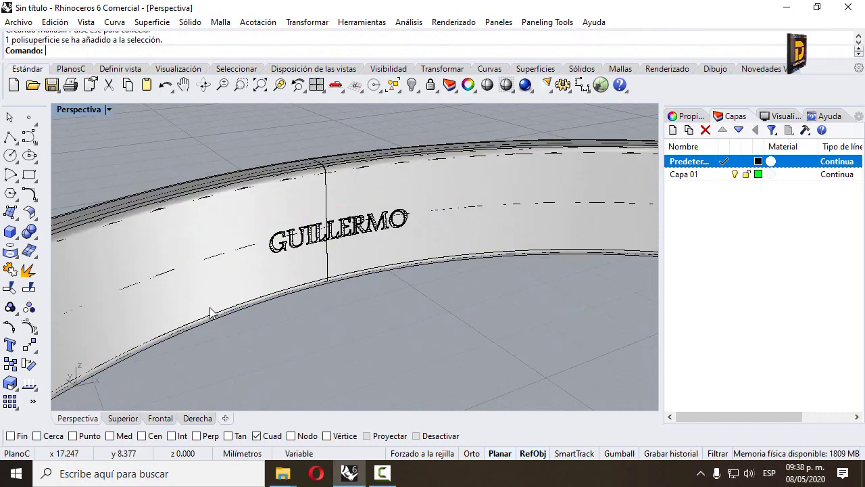
- Subtract all the solid letters from the ring band with a Boolean Difference that deletes the original cutting solids
click(187, 243)
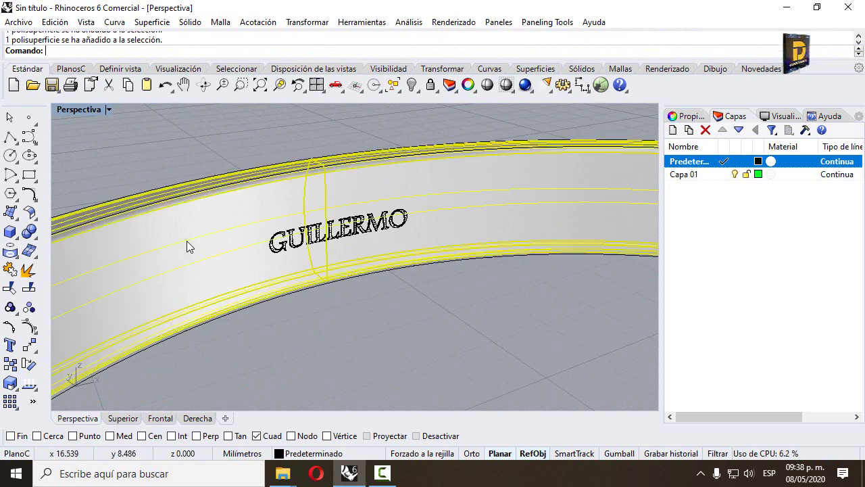
click(34, 237)
click(67, 241)
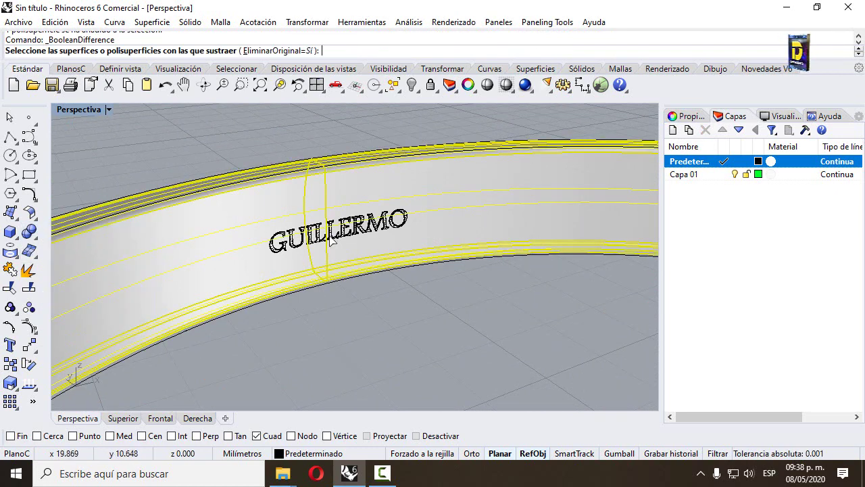
drag(218, 145, 313, 294)
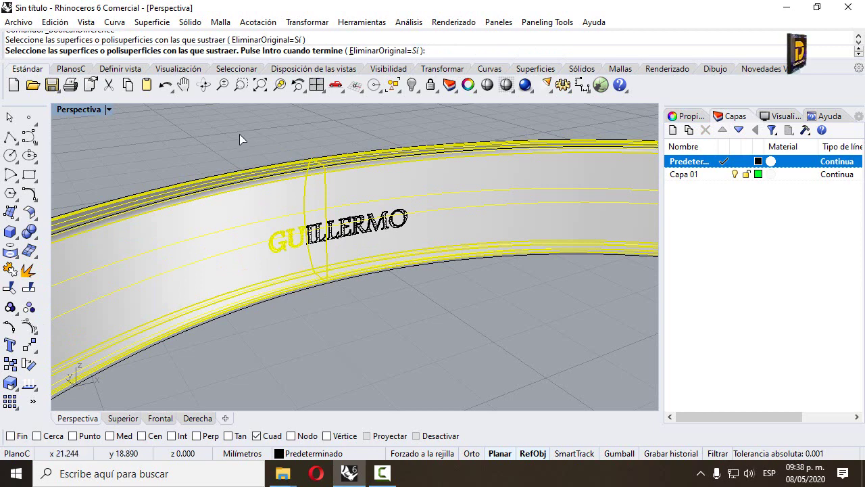
drag(239, 133, 401, 263)
drag(327, 135, 467, 266)
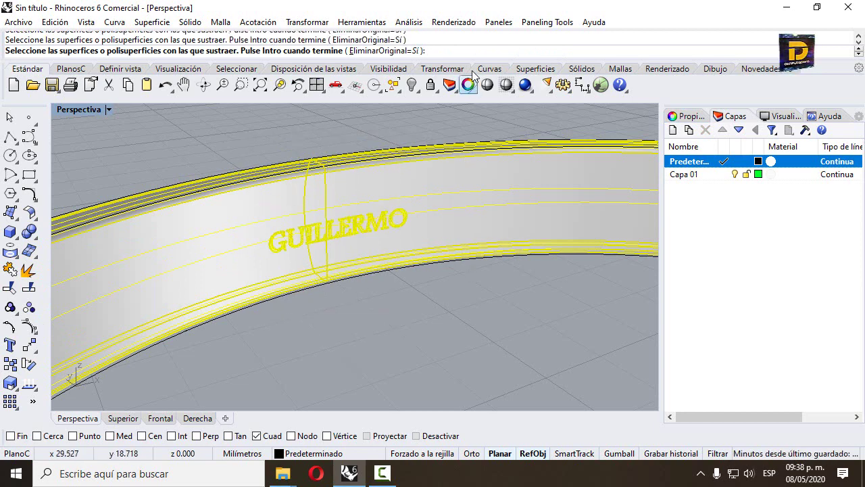
key(Return)
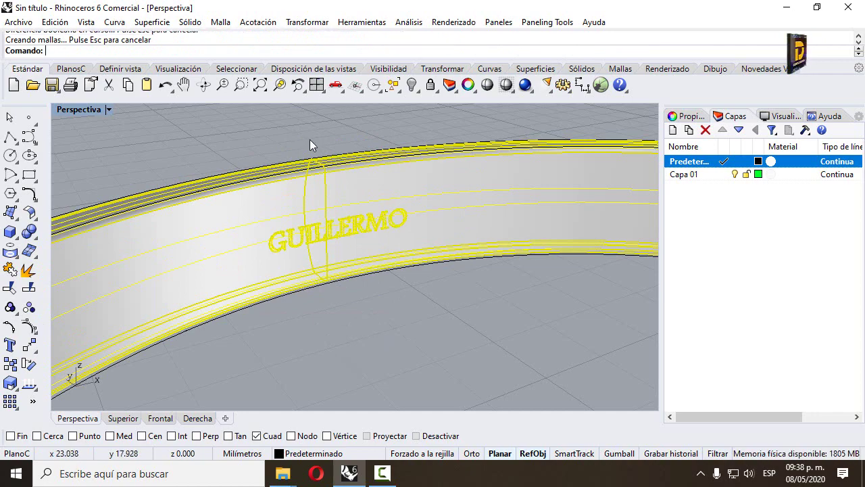
key(Escape)
scroll(349, 248, up, 6)
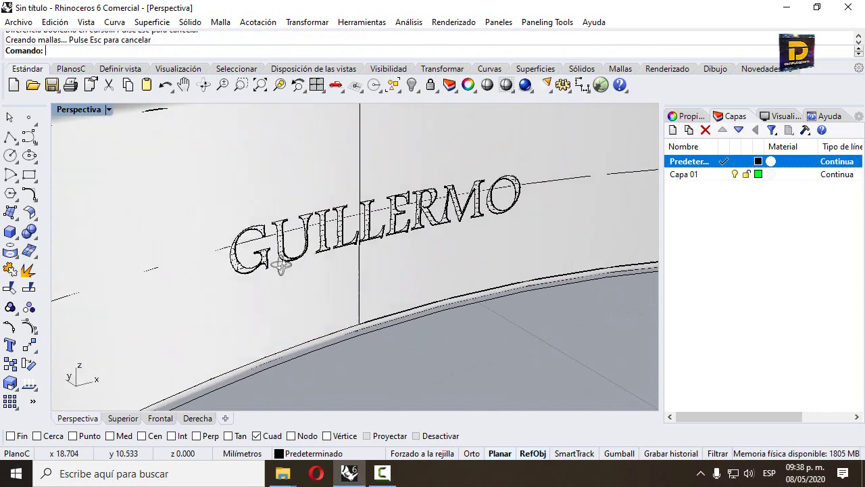
scroll(349, 248, down, 5)
scroll(307, 257, up, 8)
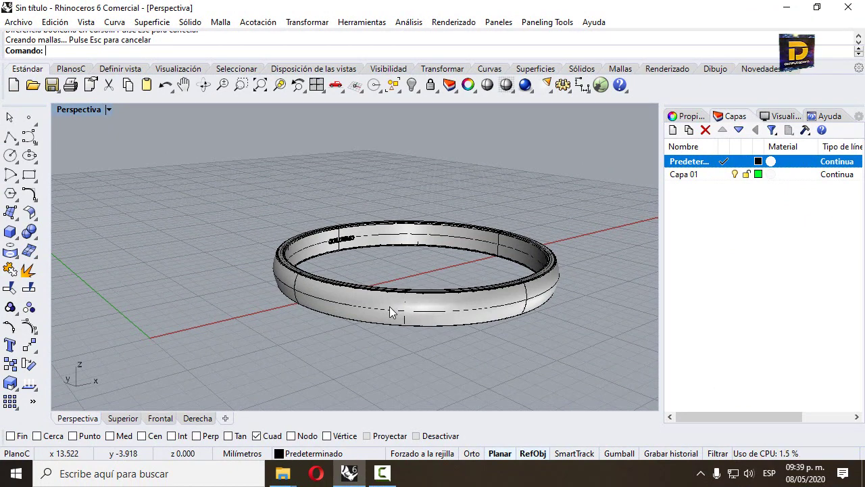
- Draw a small arc by start, end and through point in the Right view, bulging towards the band's curved outer profile
right_drag(412, 315, 494, 298)
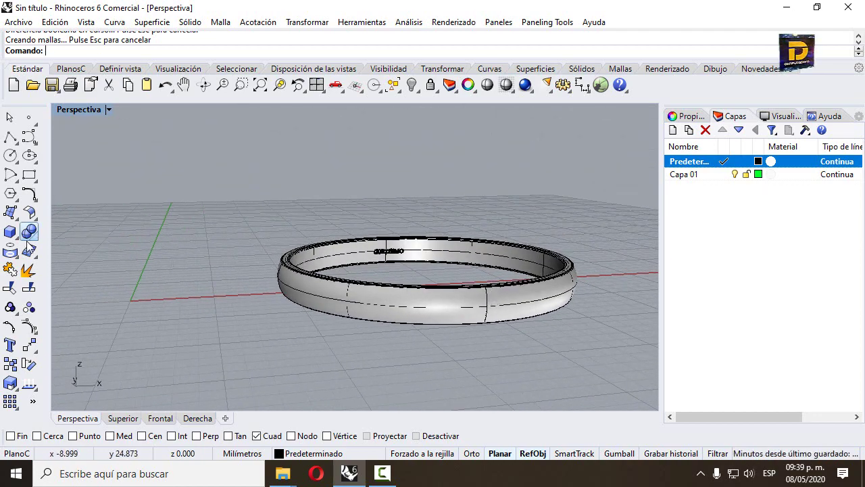
double_click(78, 112)
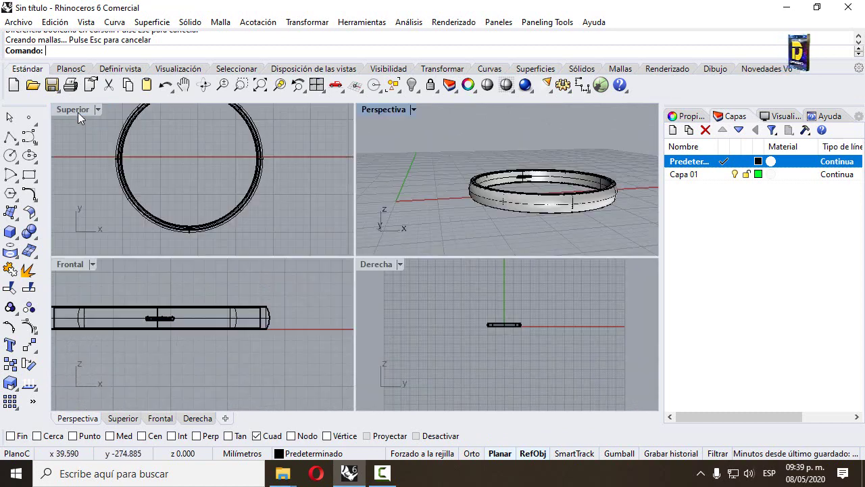
right_drag(246, 348, 300, 353)
scroll(467, 322, up, 10)
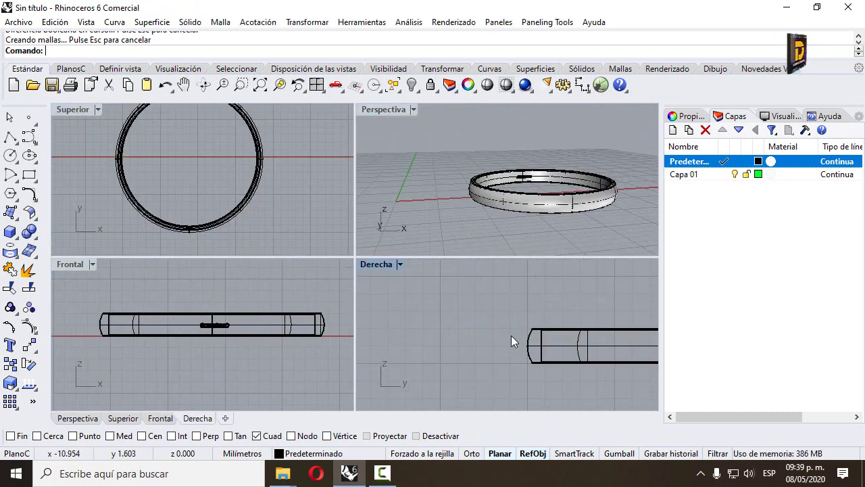
scroll(446, 331, up, 4)
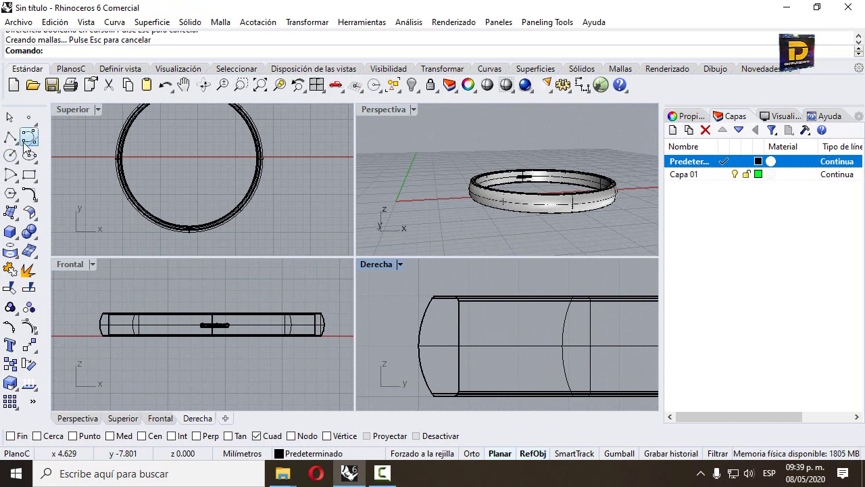
click(11, 176)
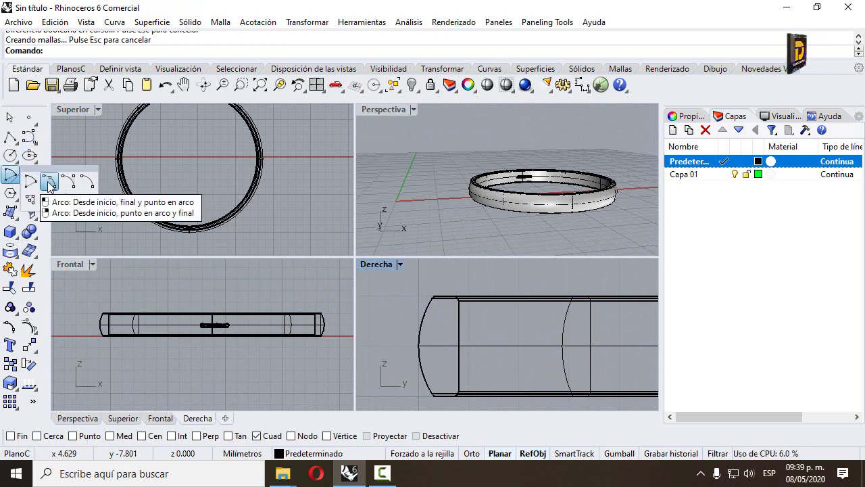
click(49, 181)
click(404, 308)
click(403, 335)
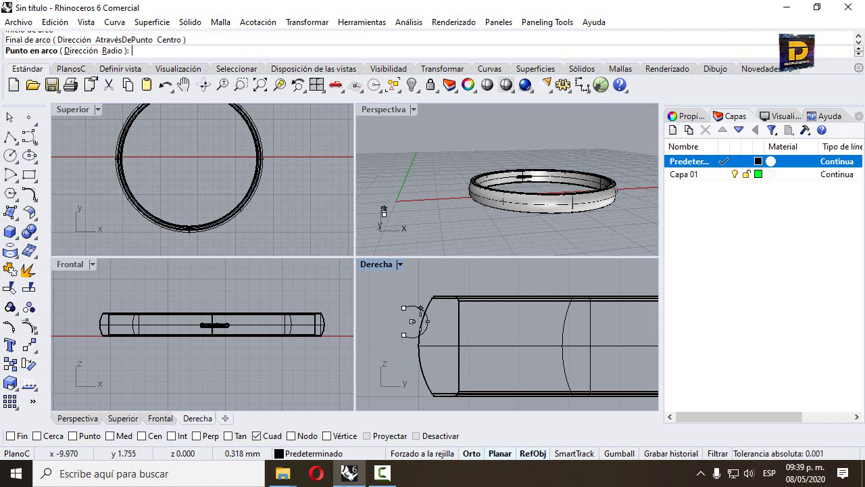
click(413, 321)
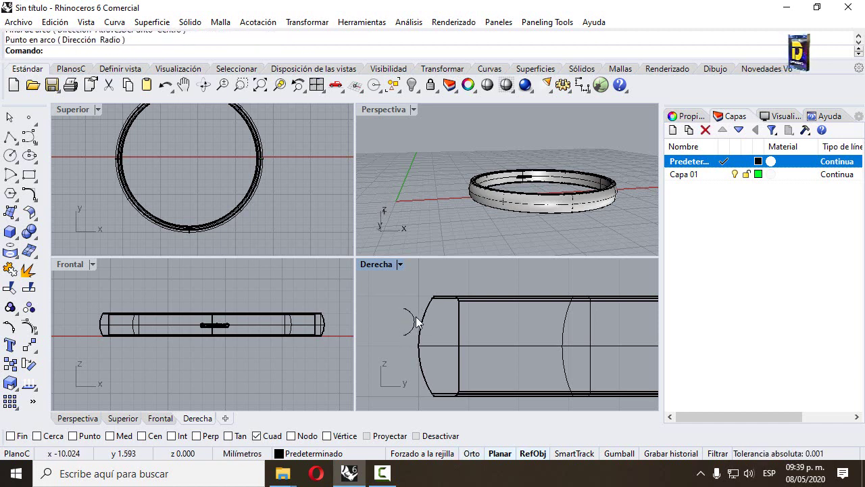
- Move the small arc in the Right view until it overlaps the upper half of the band's curved outer profile
click(417, 323)
scroll(417, 324, up, 2)
drag(417, 325, 441, 329)
double_click(375, 264)
scroll(402, 317, down, 4)
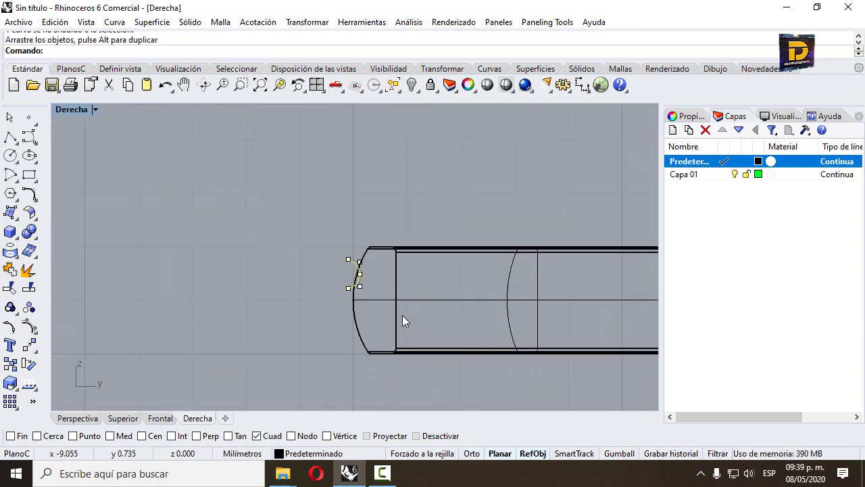
- Mirror the arc across the band's horizontal mid-height line, keeping the original, with the Center snap on for the mirror plane
click(31, 348)
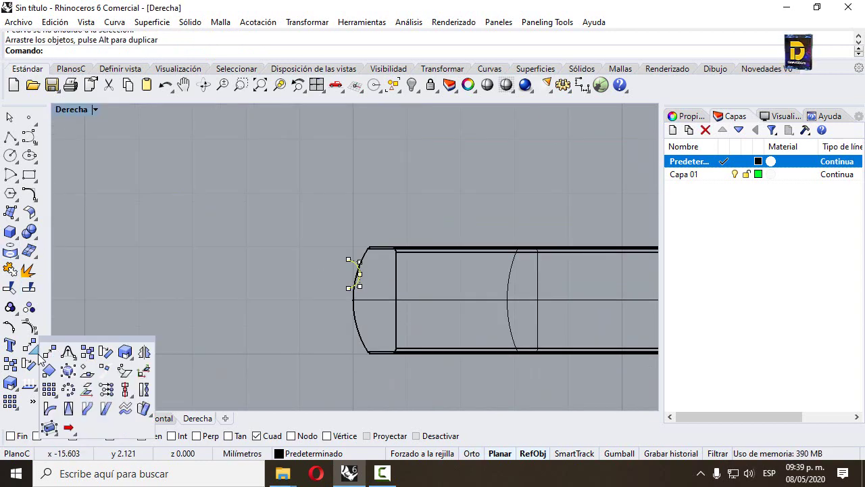
click(143, 352)
scroll(378, 344, down, 3)
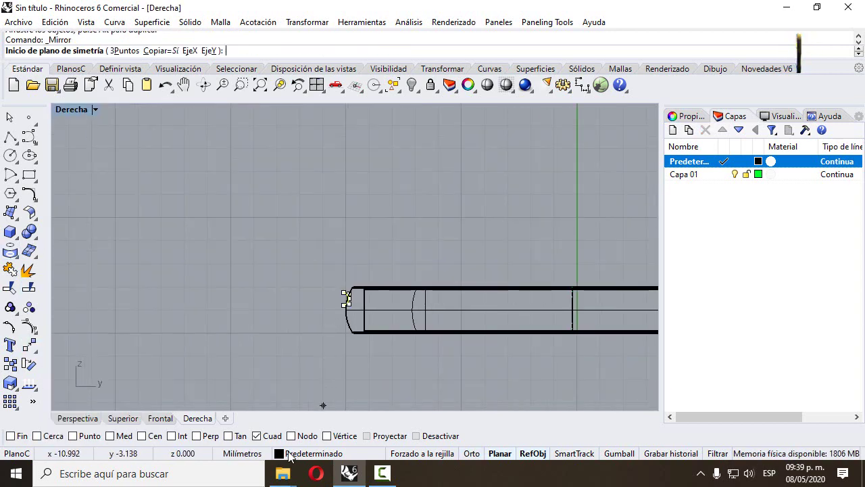
right_click(154, 438)
click(572, 310)
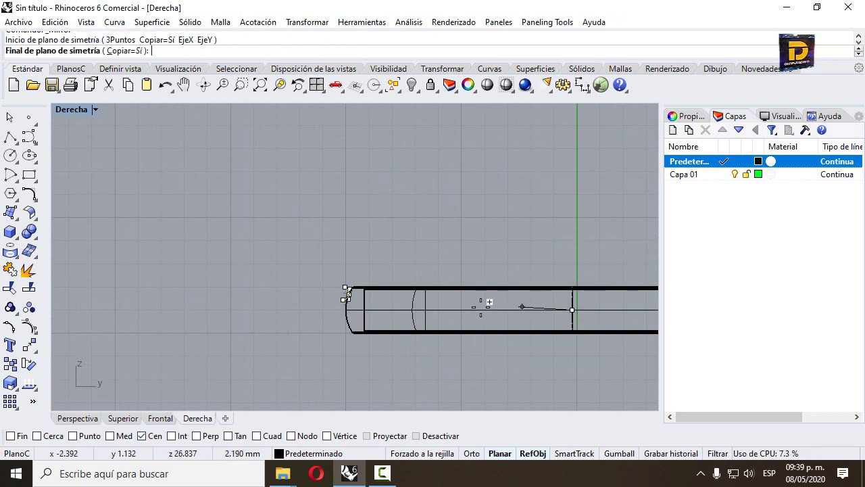
click(265, 310)
scroll(338, 324, up, 5)
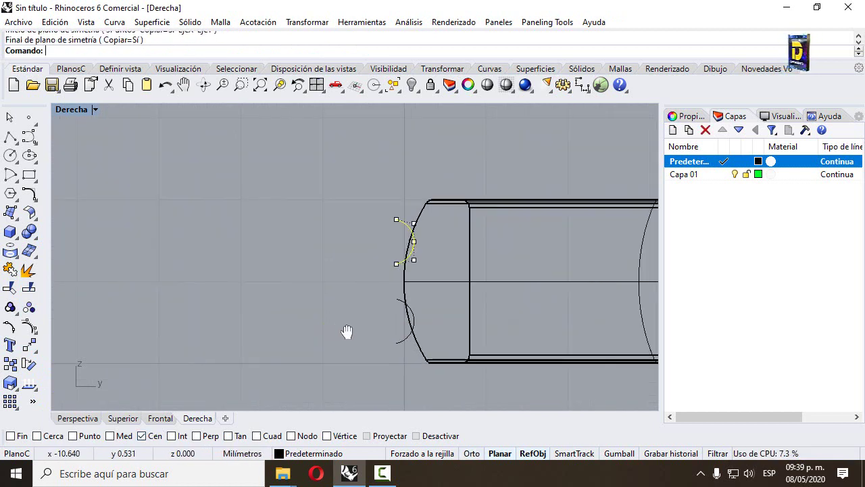
right_drag(347, 331, 312, 324)
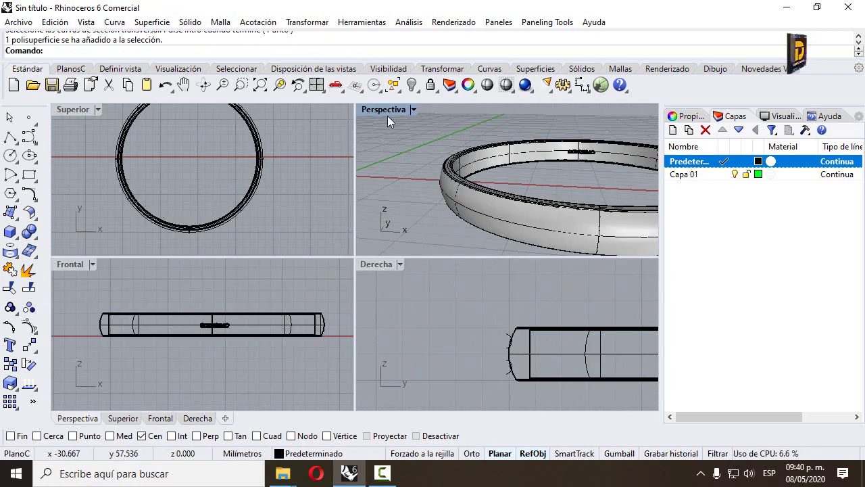
- Extract the mid-height U isocurve from the quarter of the band's outer surface on its negative X, negative Y side
double_click(379, 264)
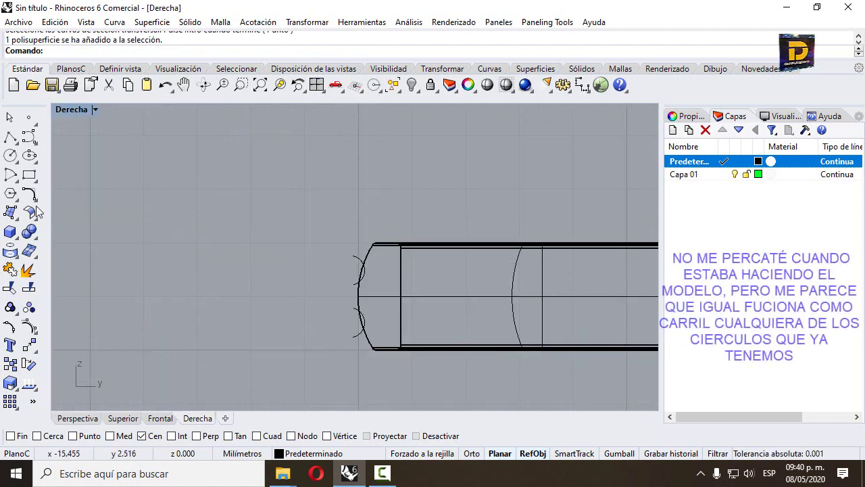
click(18, 252)
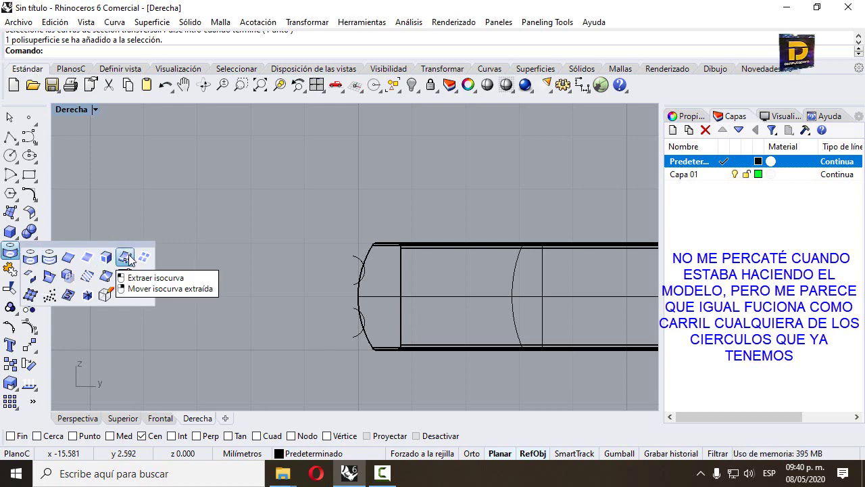
click(125, 257)
double_click(75, 110)
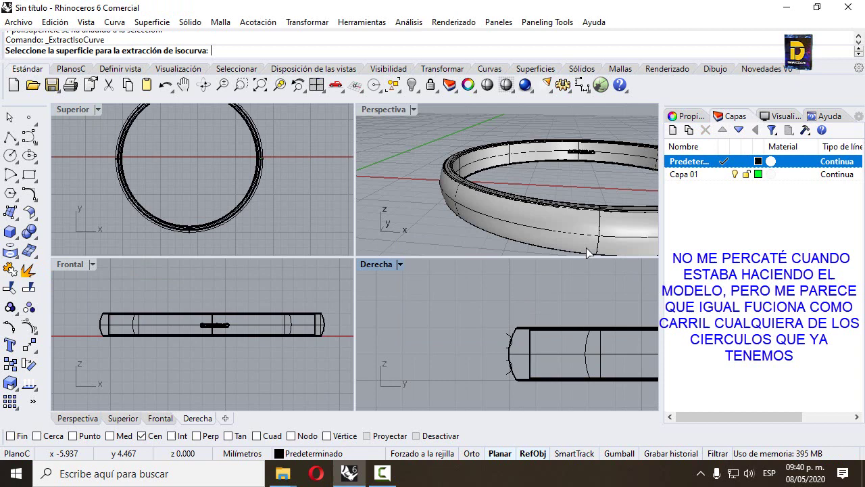
click(503, 228)
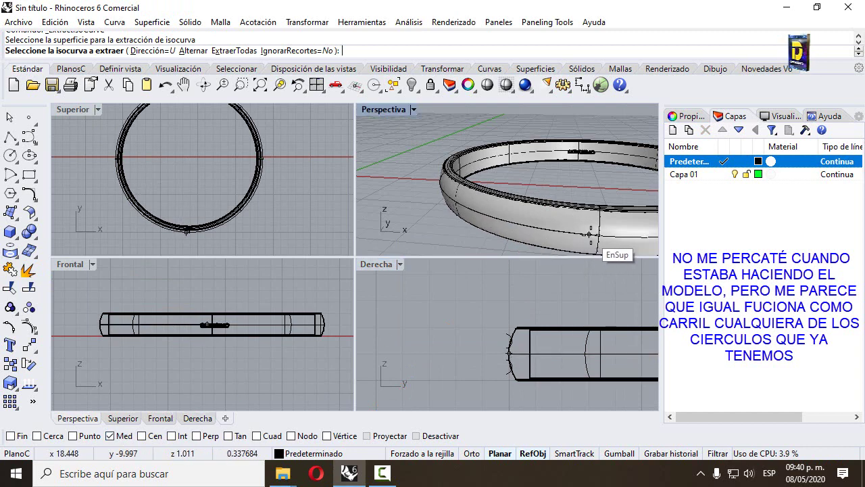
click(554, 237)
key(Return)
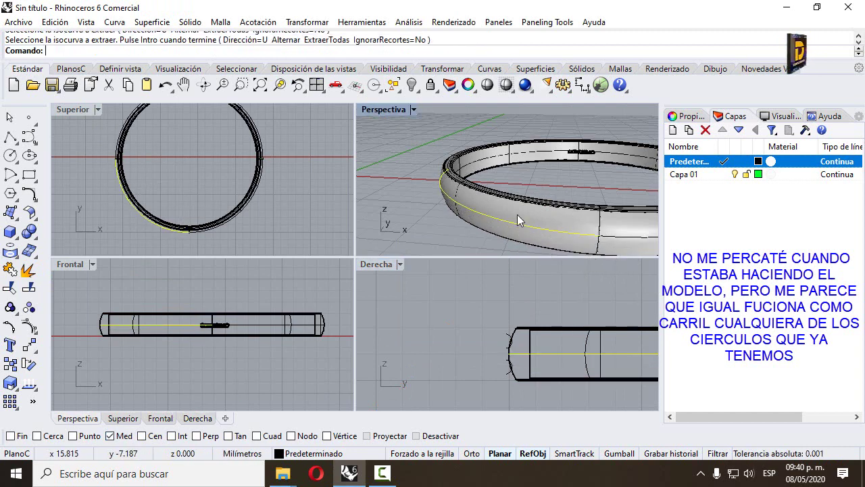
- Extract the mid-height U isocurve from the outer surface quarter on the band's positive X, negative Y side
right_drag(521, 219, 394, 234)
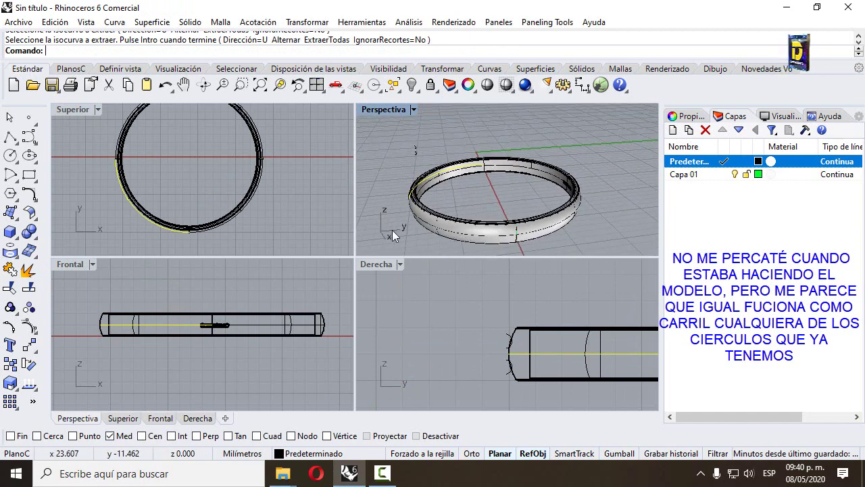
double_click(369, 110)
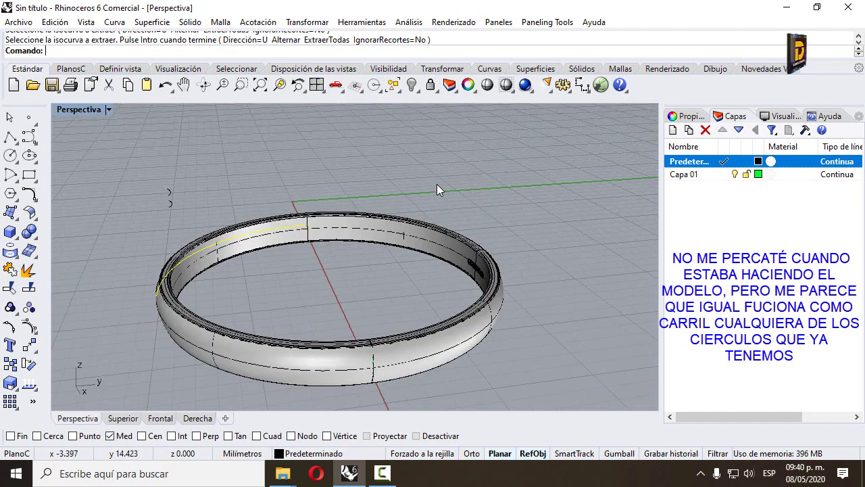
scroll(348, 215, down, 3)
right_drag(277, 277, 323, 292)
right_click(302, 307)
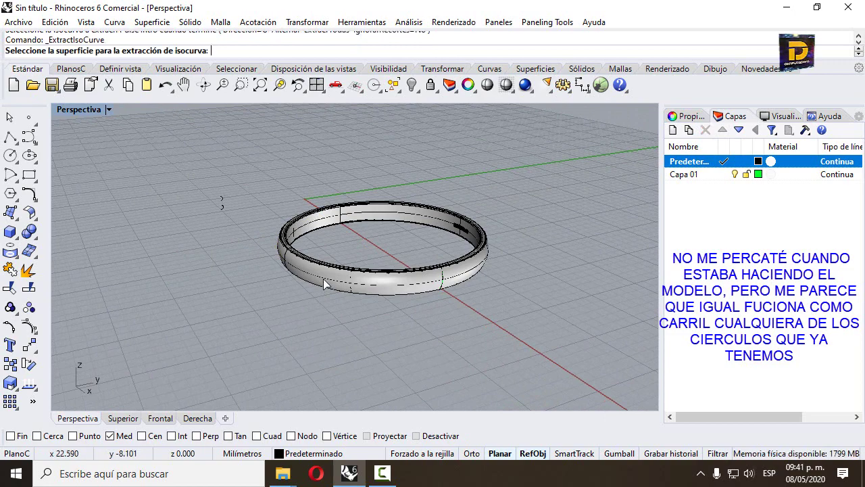
click(332, 289)
click(443, 279)
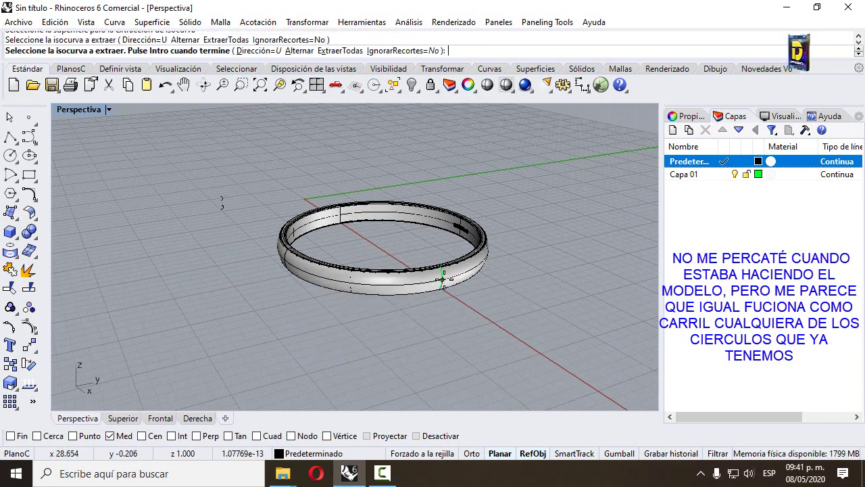
right_click(448, 271)
- Extract the mid-height U isocurve from the outer surface quarter on the band's positive X, positive Y side
right_drag(448, 270, 452, 301)
right_click(431, 314)
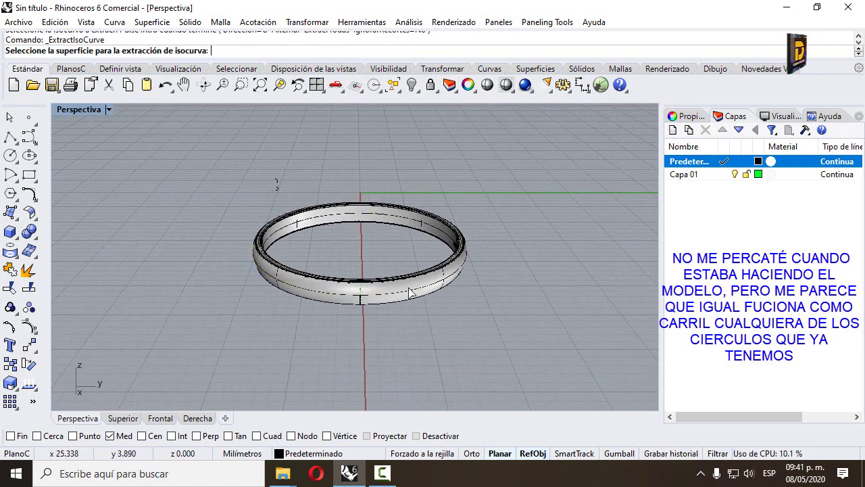
click(426, 297)
right_click(493, 275)
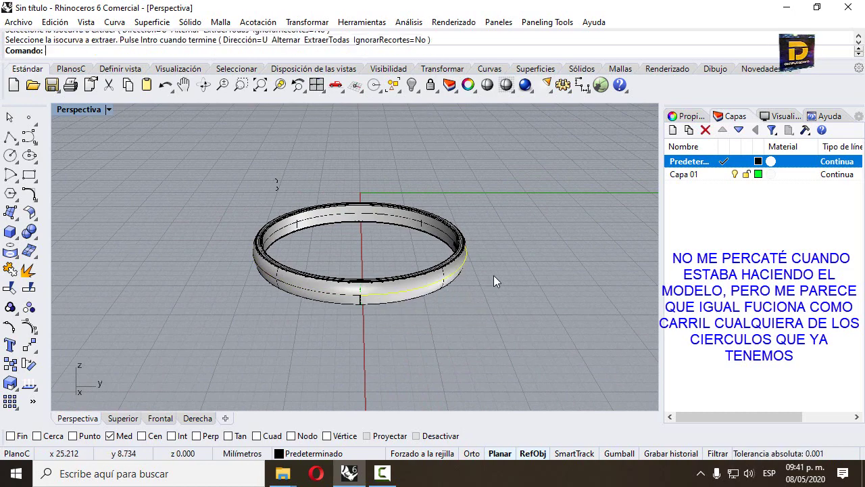
- Extract the mid-height U isocurve from the remaining outer quarter, on the band's negative X, positive Y side
right_drag(493, 275, 366, 315)
right_click(366, 316)
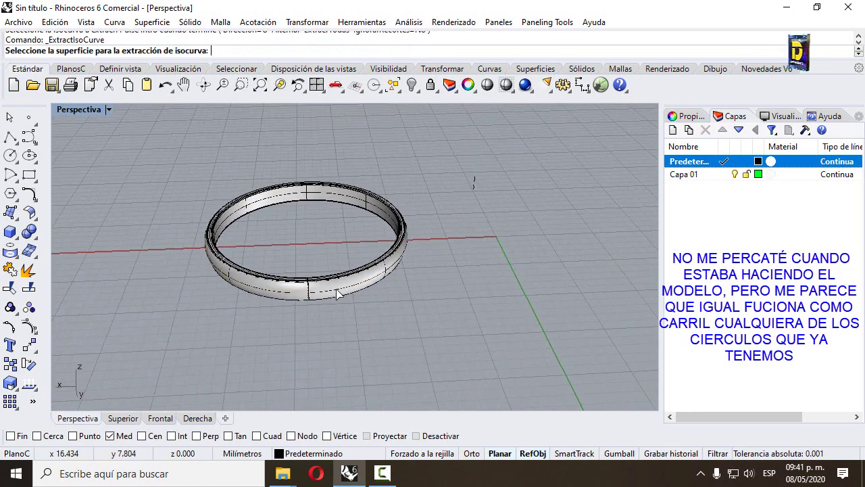
click(324, 287)
scroll(291, 291, up, 5)
click(289, 294)
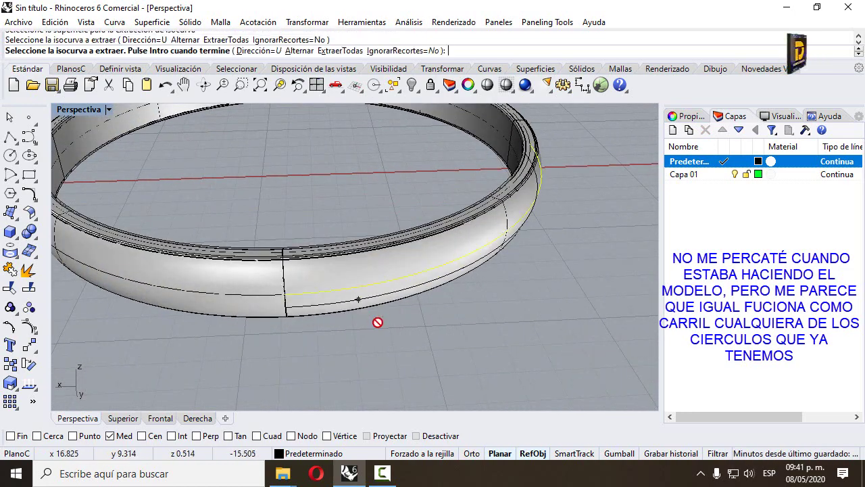
scroll(376, 322, down, 4)
right_click(377, 324)
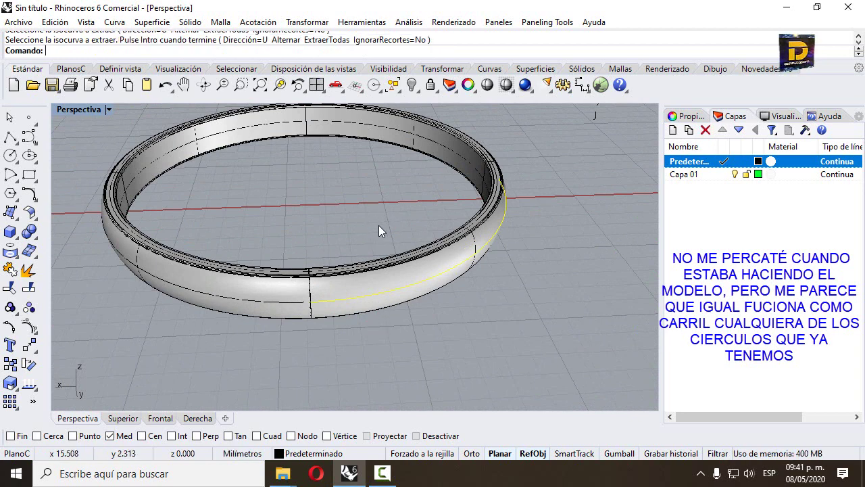
- Hide the ring band solid and the two curves selected with it, leaving the extracted isocurves in view
key(ctrl+a)
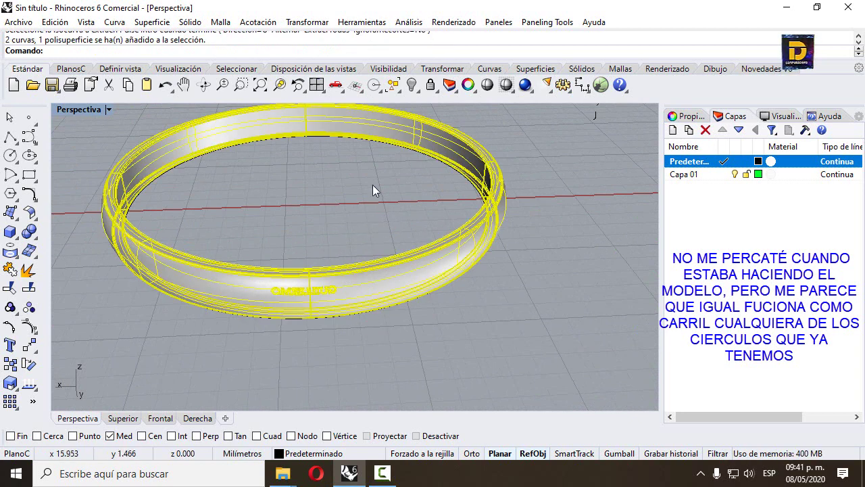
click(393, 85)
right_drag(501, 284, 293, 246)
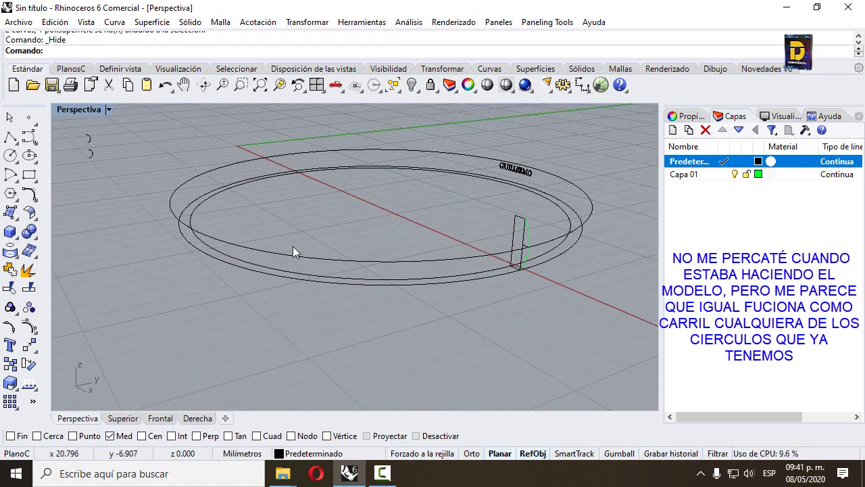
- Join the four extracted isocurve quarters into one closed curve around the band
click(366, 254)
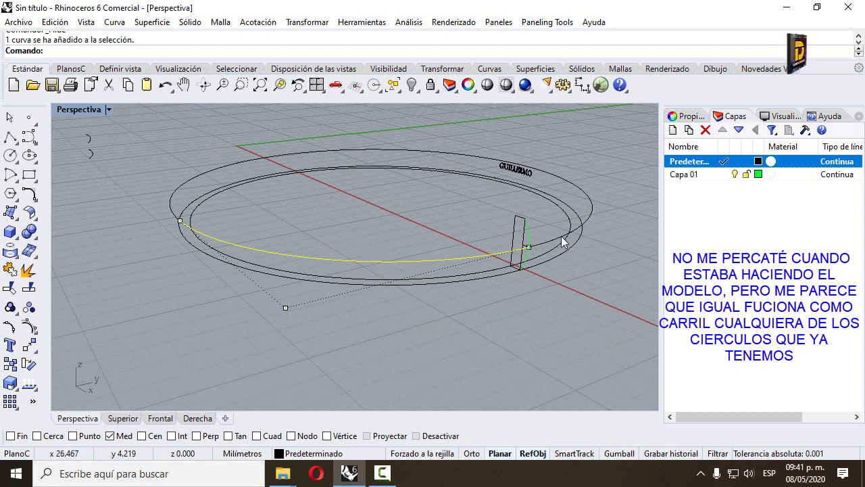
scroll(313, 203, down, 4)
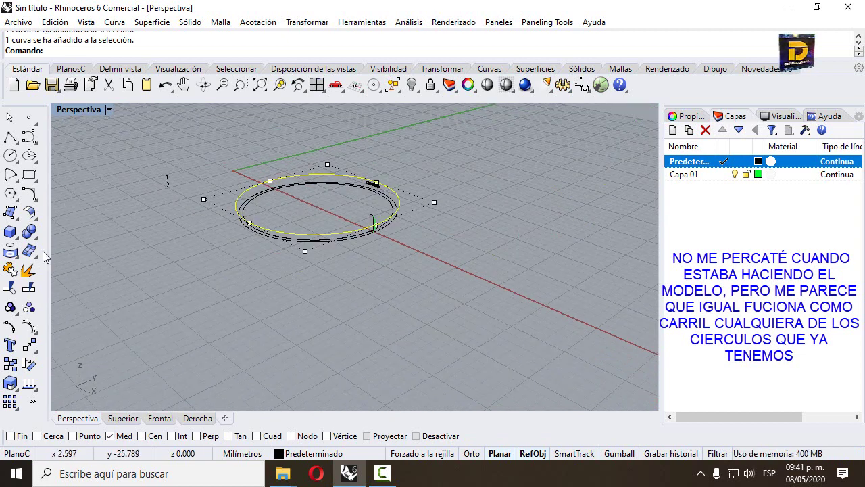
click(10, 287)
- Select the two small arcs and show the hidden ring band and curves again in the four-view layout
drag(183, 203, 149, 160)
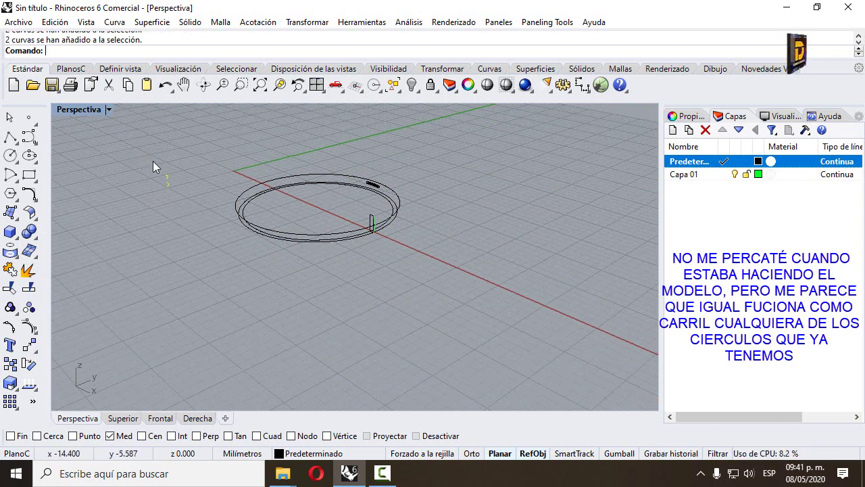
click(412, 85)
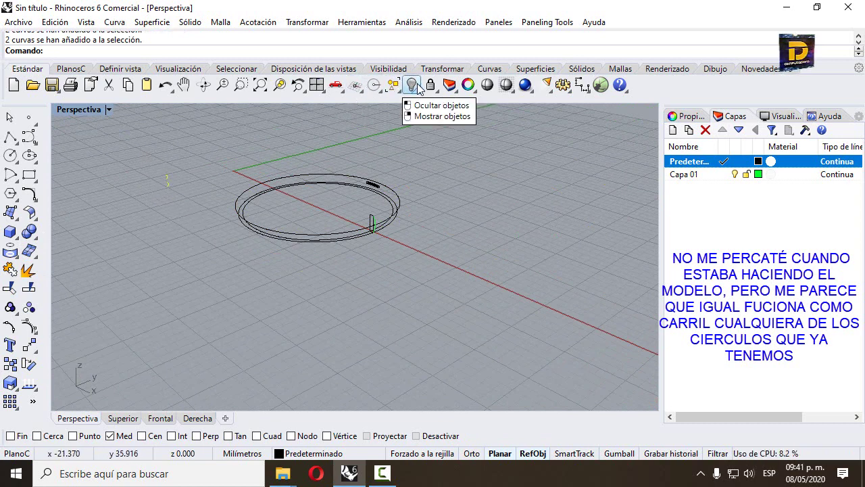
click(443, 118)
double_click(79, 109)
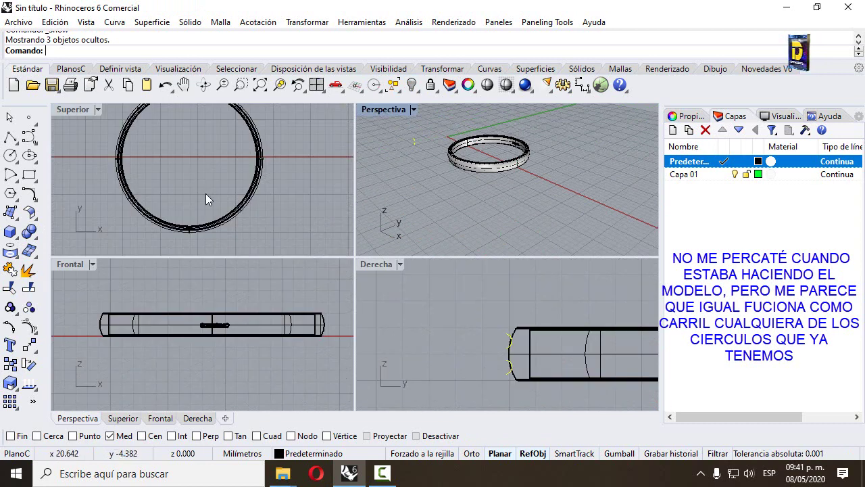
- Move the two arcs horizontally in the Front view to the middle of the band, using Ortho and the Midpoint snap
scroll(223, 185, down, 6)
scroll(177, 323, down, 5)
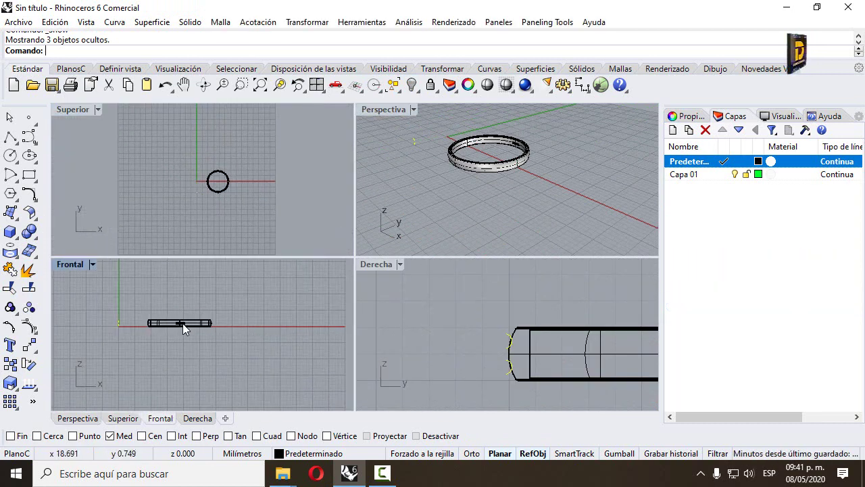
scroll(125, 325, up, 7)
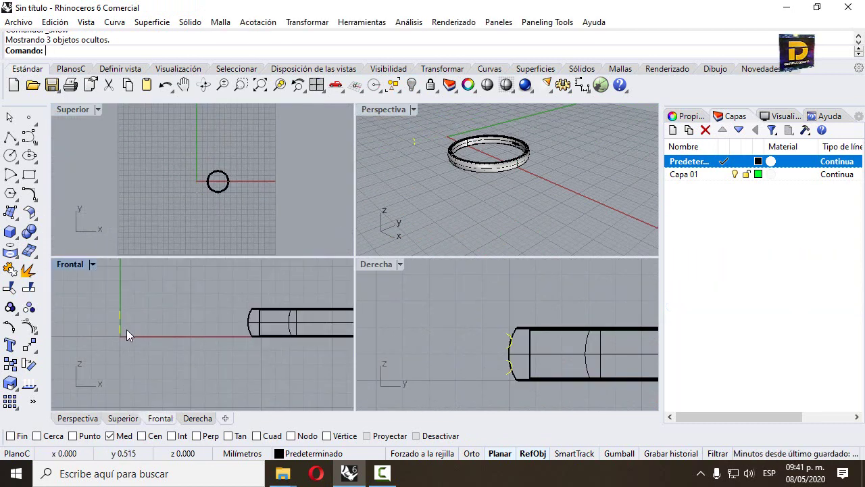
drag(126, 329, 318, 332)
scroll(216, 335, up, 4)
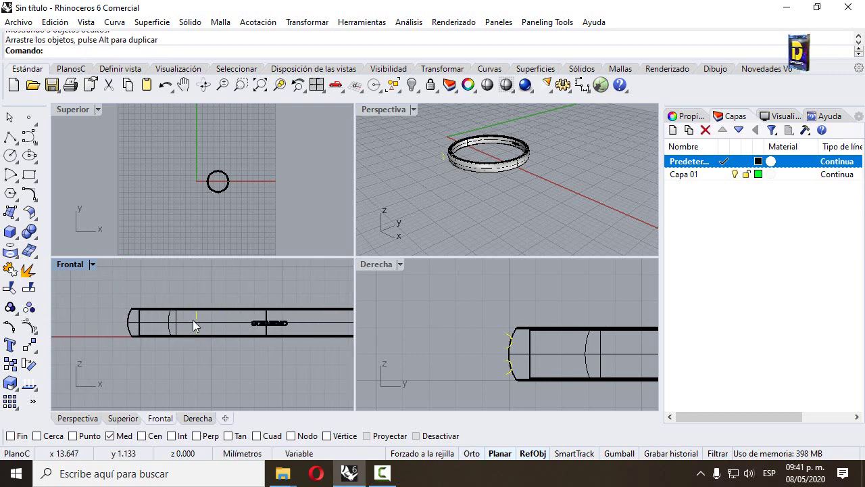
drag(198, 318, 302, 317)
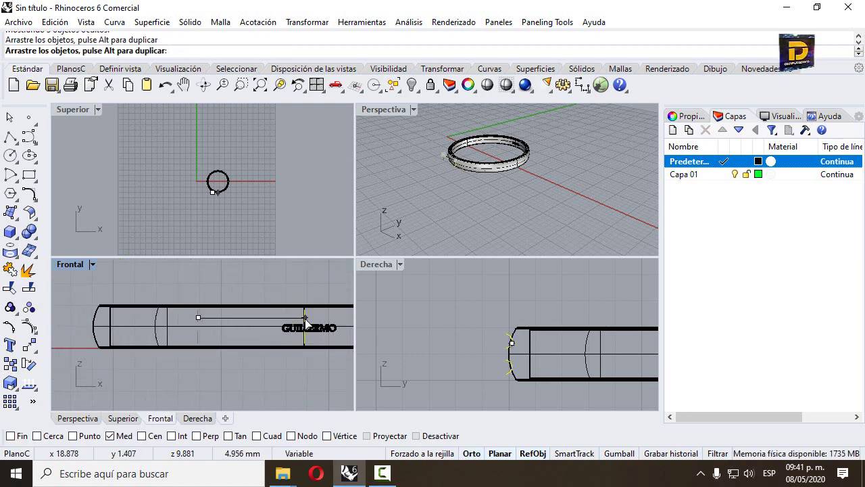
drag(305, 318, 304, 318)
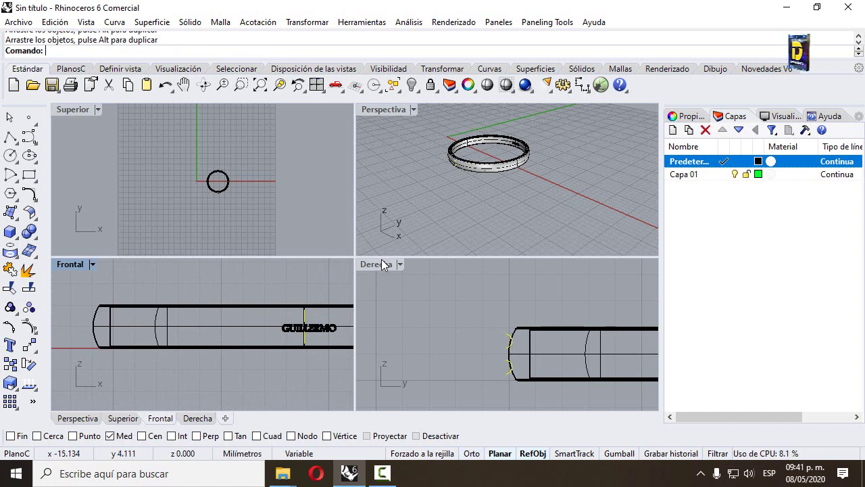
- Try to sweep both small arcs together along the closed curve around the band with a one-rail sweep
double_click(382, 264)
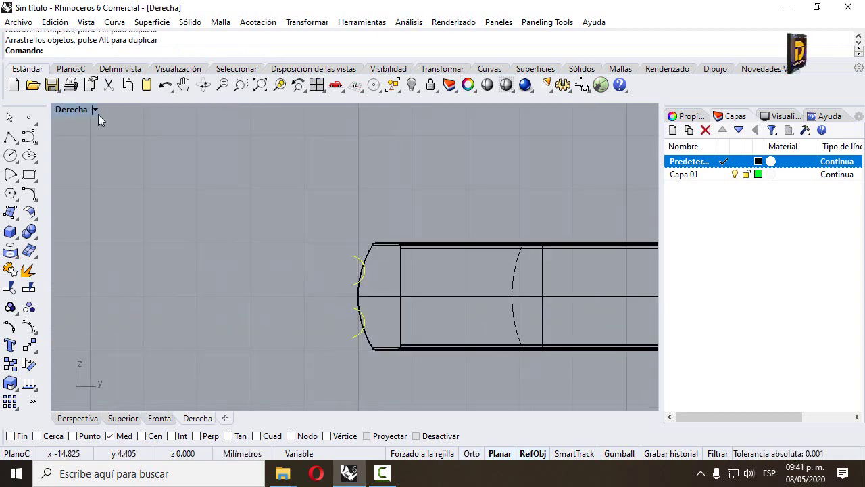
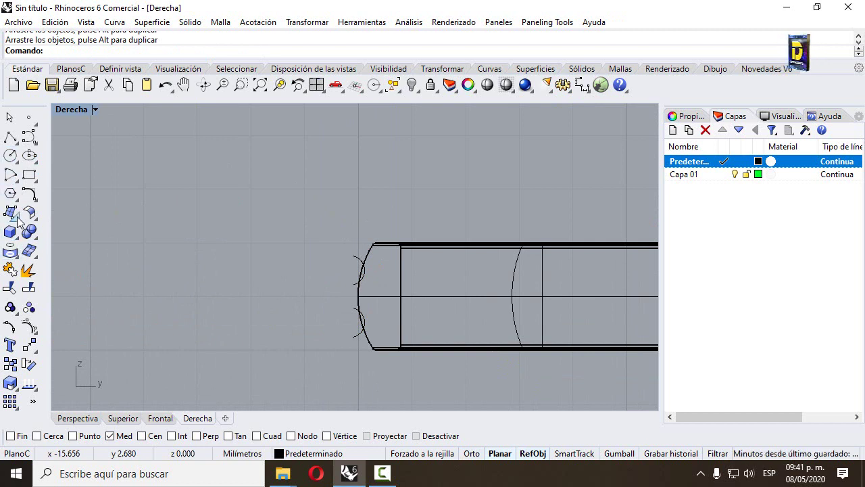
click(29, 250)
click(30, 276)
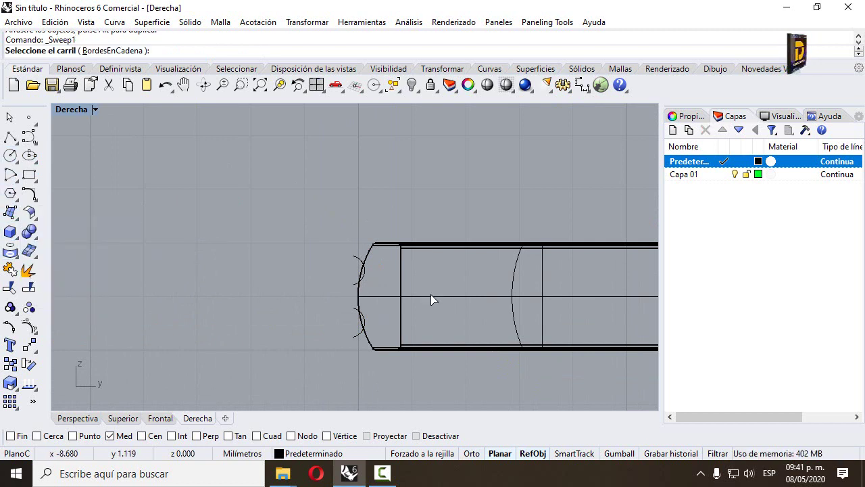
click(431, 296)
scroll(318, 269, down, 5)
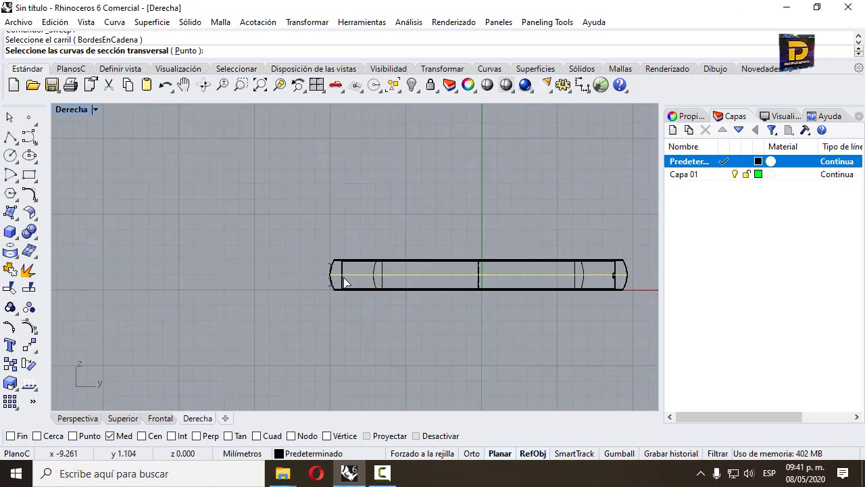
double_click(70, 108)
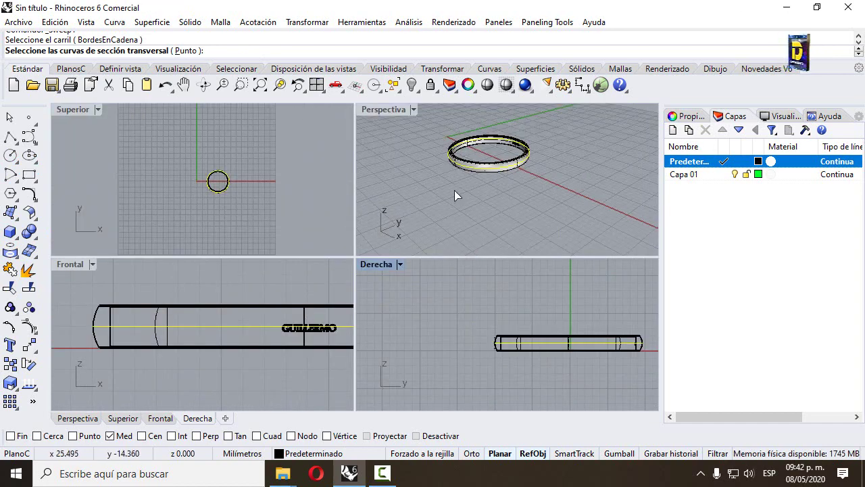
scroll(502, 349, up, 3)
click(481, 321)
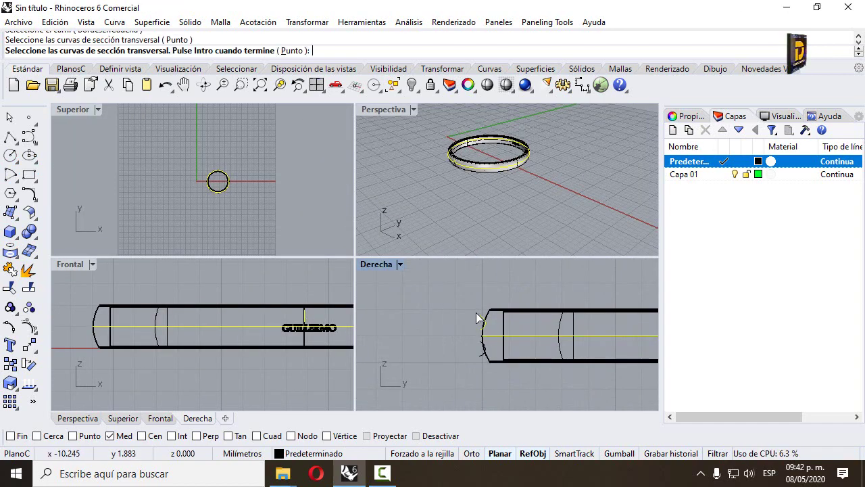
click(479, 358)
key(Return)
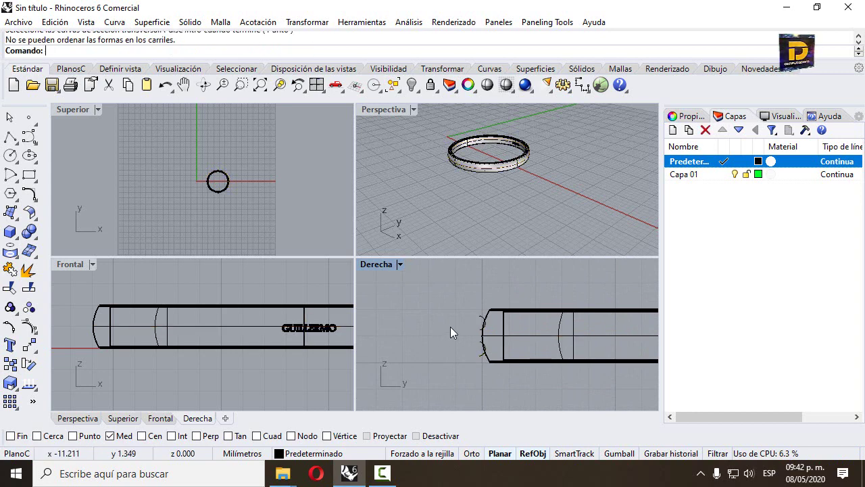
- Sweep the upper small arc along the closed curve around the band, accepting the one-rail sweep options
key(Return)
click(521, 335)
click(484, 323)
right_click(462, 314)
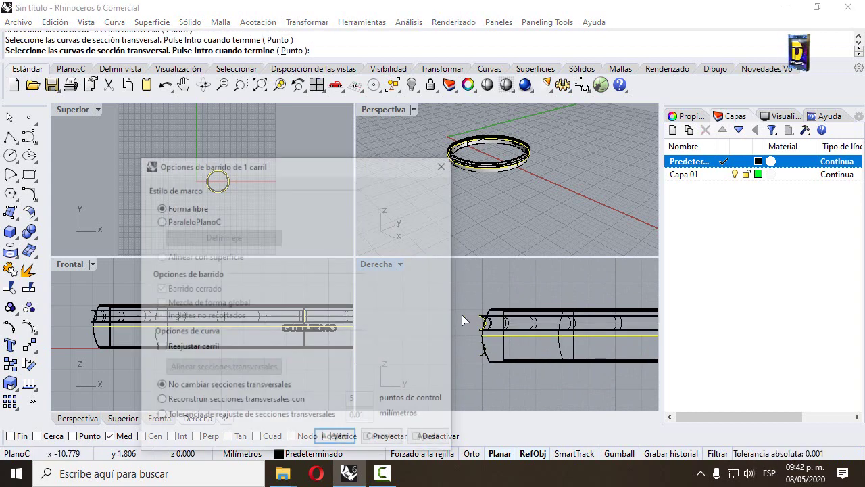
click(322, 445)
- Sweep the lower small arc along the same closed rail around the band with a one-rail sweep
key(Return)
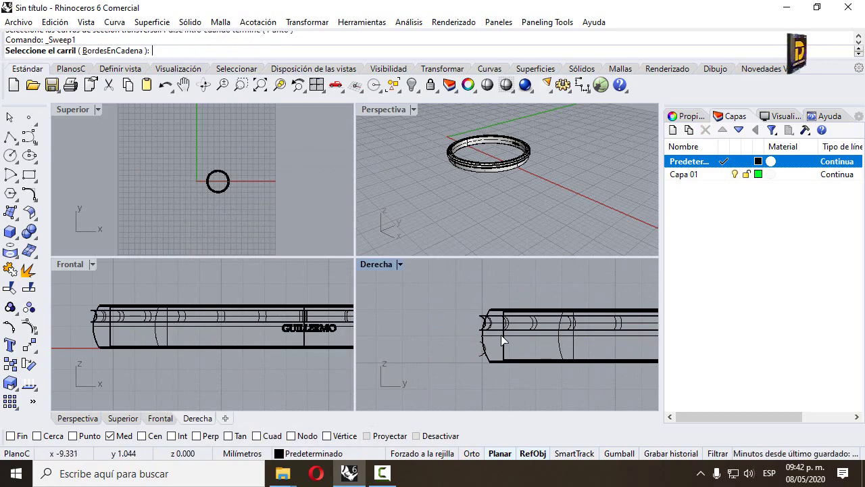
click(501, 341)
click(482, 356)
right_click(439, 354)
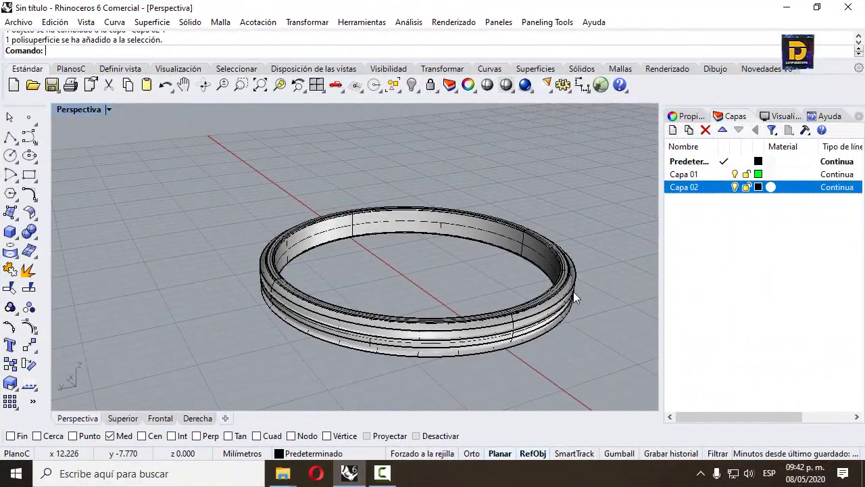
- Explode the ring band solid on layer Capa 02 into separate surfaces and clear the selection
scroll(568, 257, up, 3)
click(565, 248)
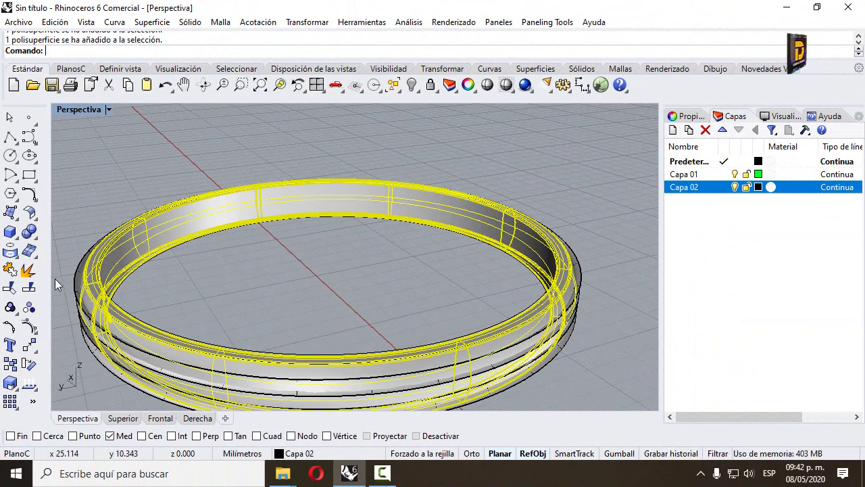
click(27, 271)
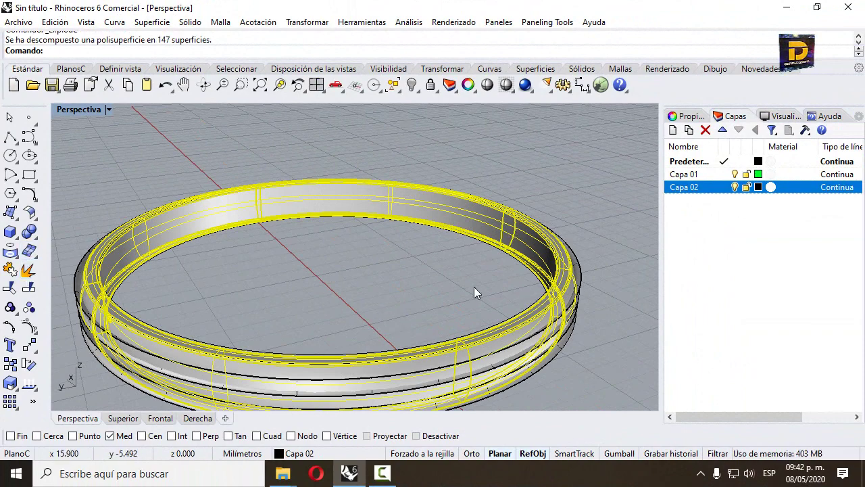
click(474, 287)
- Try isolating the two swept surfaces with one outer face of the band, and undo the isolation
scroll(507, 298, up, 5)
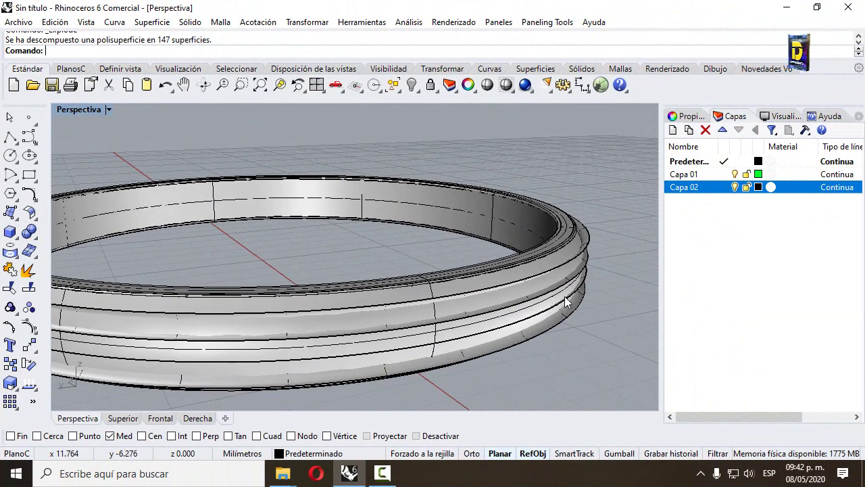
click(587, 240)
scroll(590, 260, up, 5)
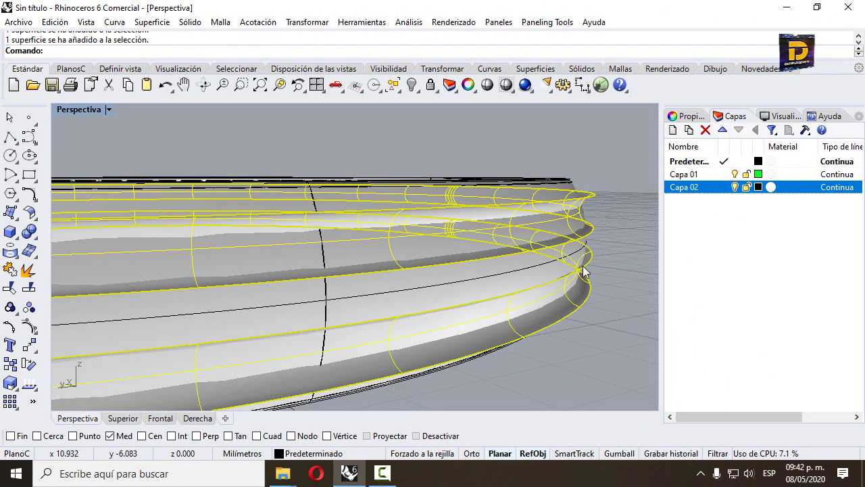
click(502, 264)
scroll(500, 267, down, 5)
right_drag(493, 276, 433, 295)
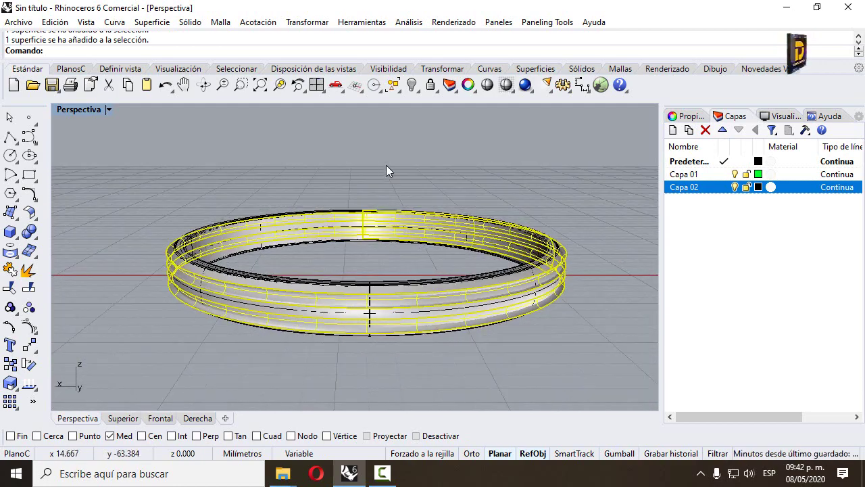
click(417, 92)
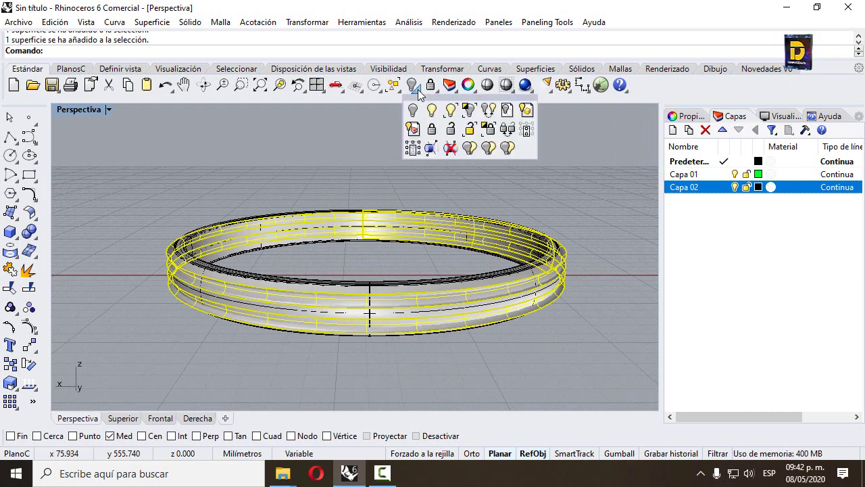
click(471, 112)
click(591, 241)
right_drag(590, 241, 463, 274)
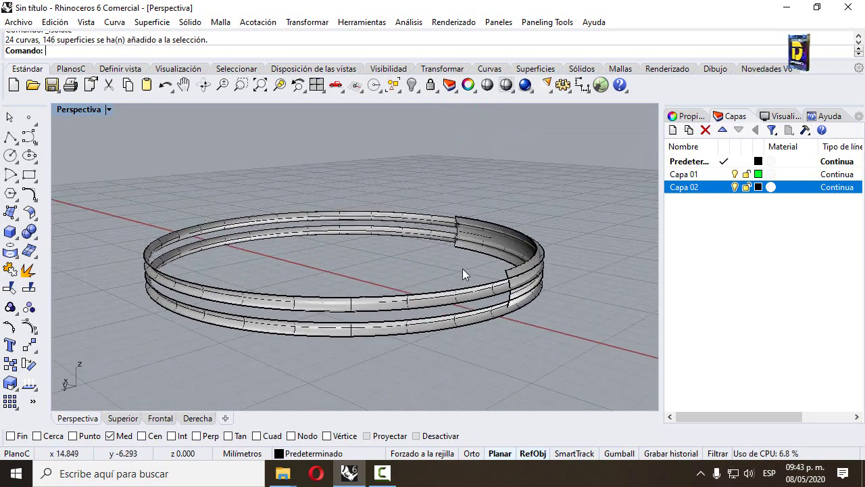
key(ctrl+z)
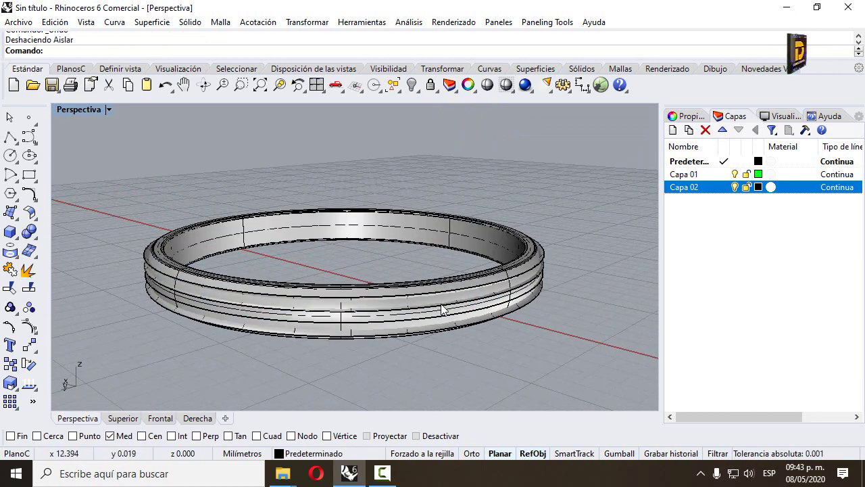
- Isolate the band's four outer faces and the two swept surfaces from the rest of the model
right_drag(283, 321, 283, 289)
click(287, 287)
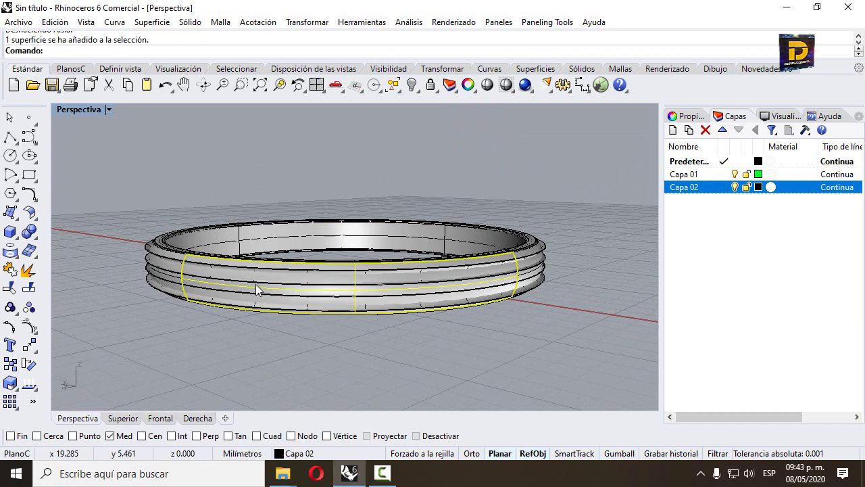
right_drag(164, 275, 175, 280)
right_drag(181, 309, 202, 287)
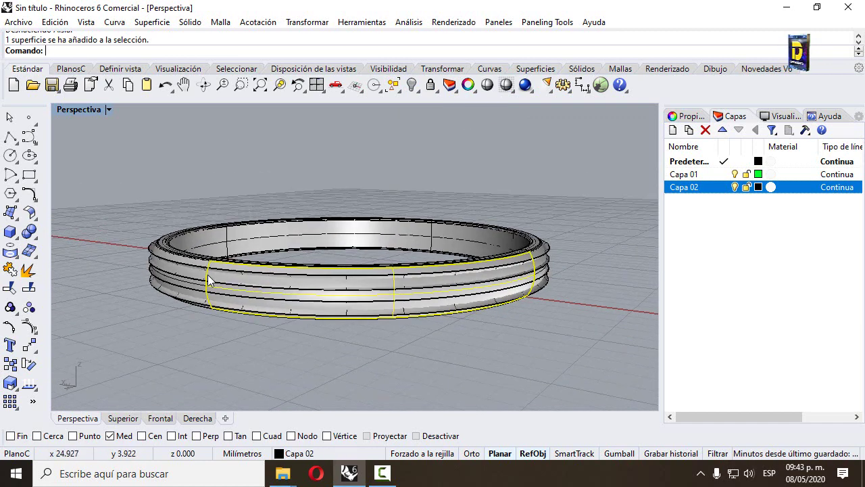
click(202, 301)
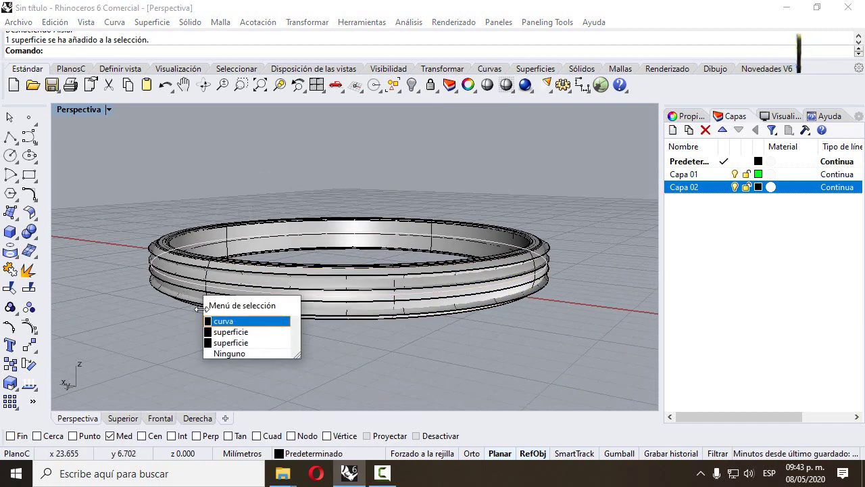
click(220, 343)
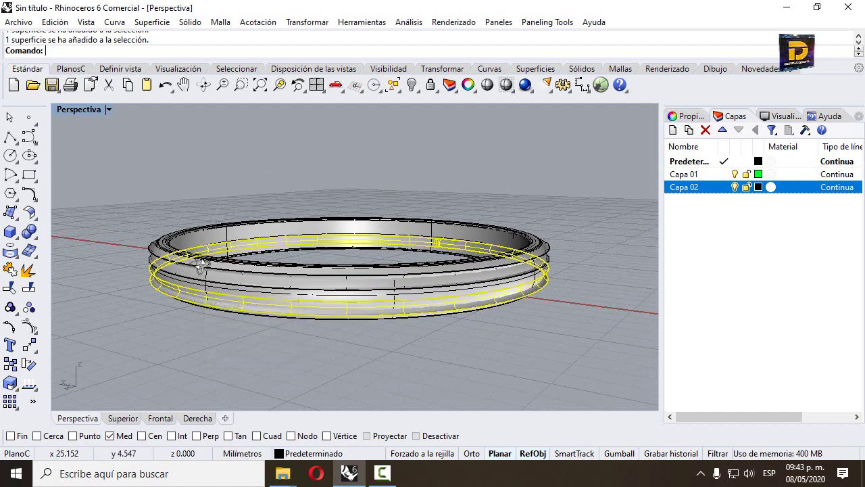
right_drag(201, 266, 180, 243)
scroll(172, 240, up, 5)
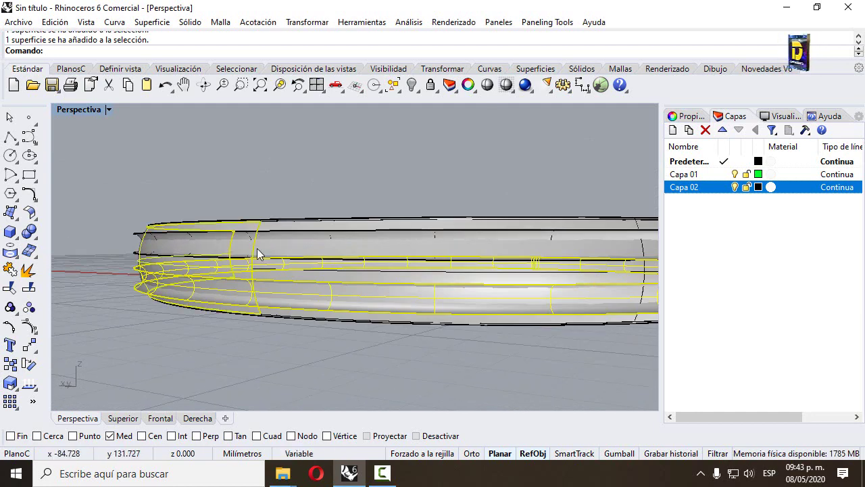
right_drag(257, 254, 205, 280)
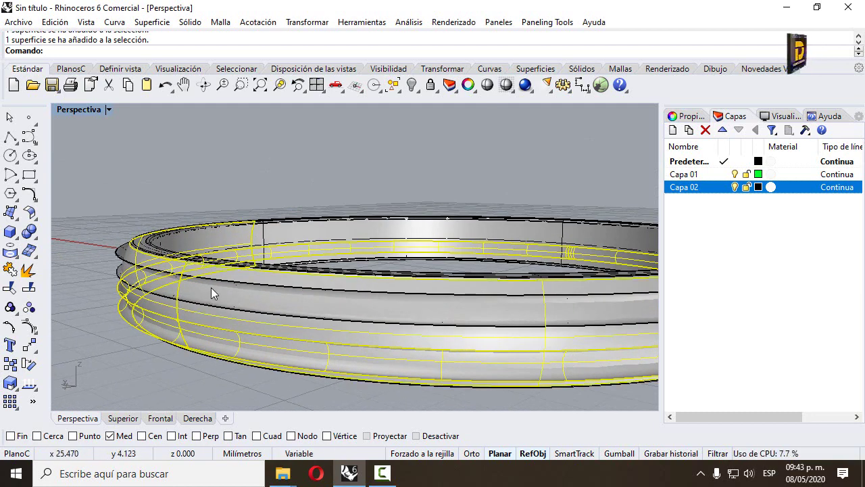
click(211, 289)
scroll(407, 278, down, 5)
mouse_move(406, 277)
right_down()
mouse_move(424, 275)
mouse_move(296, 281)
mouse_move(359, 310)
mouse_move(423, 313)
mouse_move(395, 279)
right_up()
scroll(453, 295, down, 5)
scroll(347, 282, up, 6)
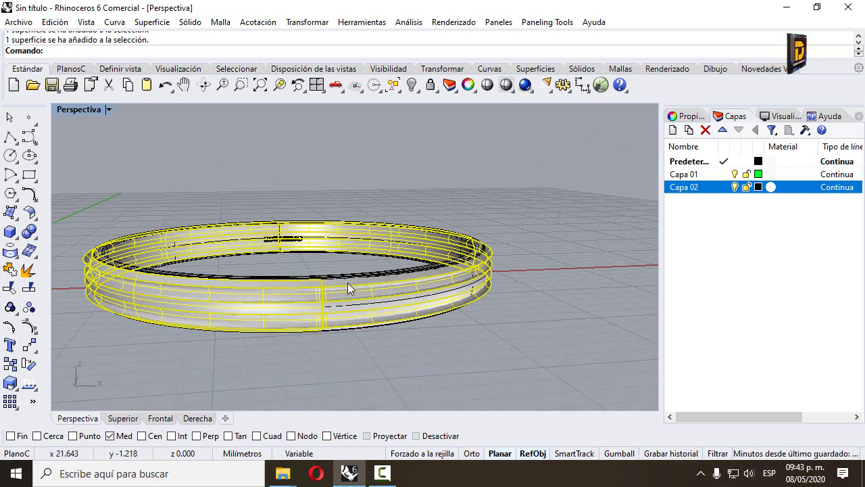
right_drag(320, 285, 286, 270)
scroll(286, 271, down, 3)
click(411, 85)
click(468, 110)
right_drag(525, 182, 444, 210)
click(386, 183)
scroll(444, 210, down, 3)
scroll(473, 213, up, 6)
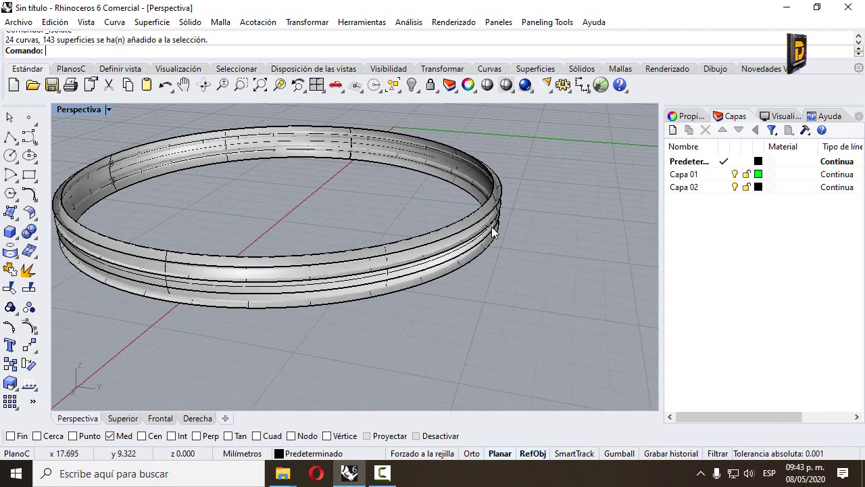
- Join the four outer faces of the band into one polysurface and clear the selection
right_drag(491, 227, 308, 270)
click(467, 217)
scroll(471, 216, down, 3)
scroll(306, 264, up, 3)
click(291, 251)
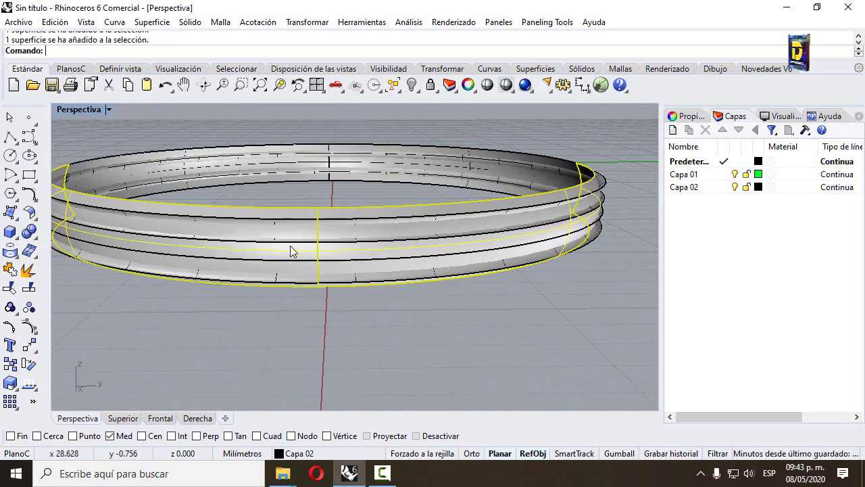
click(162, 160)
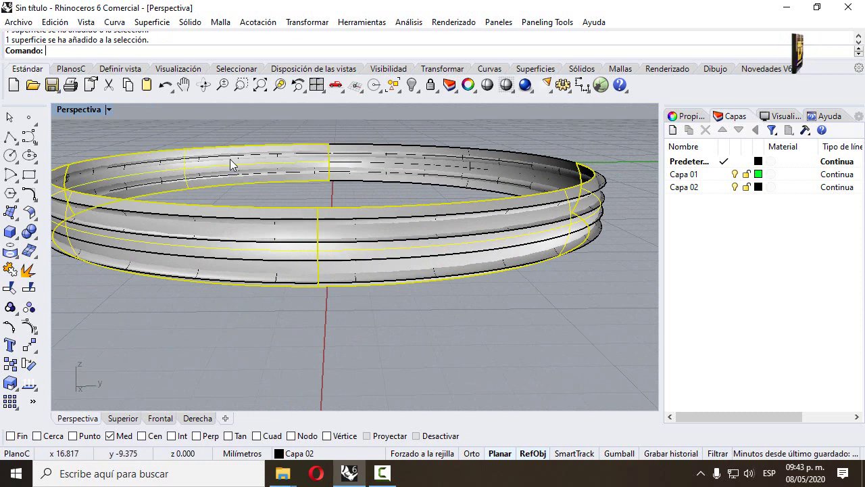
click(340, 147)
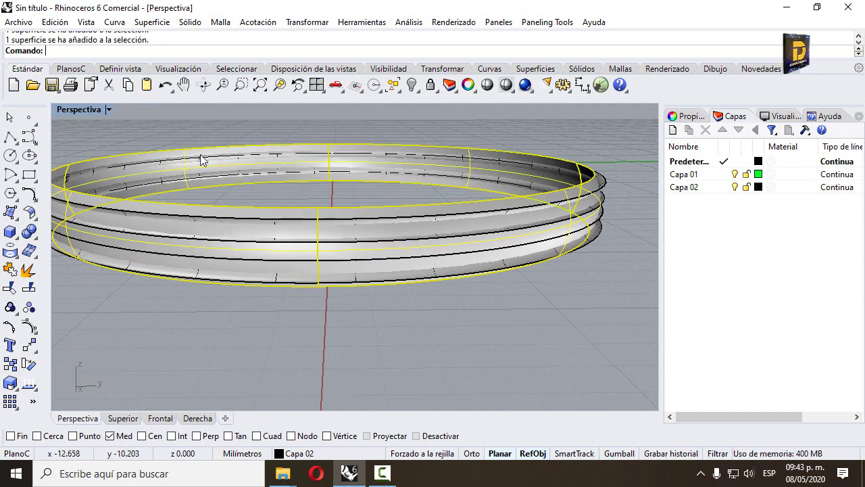
click(11, 270)
click(206, 215)
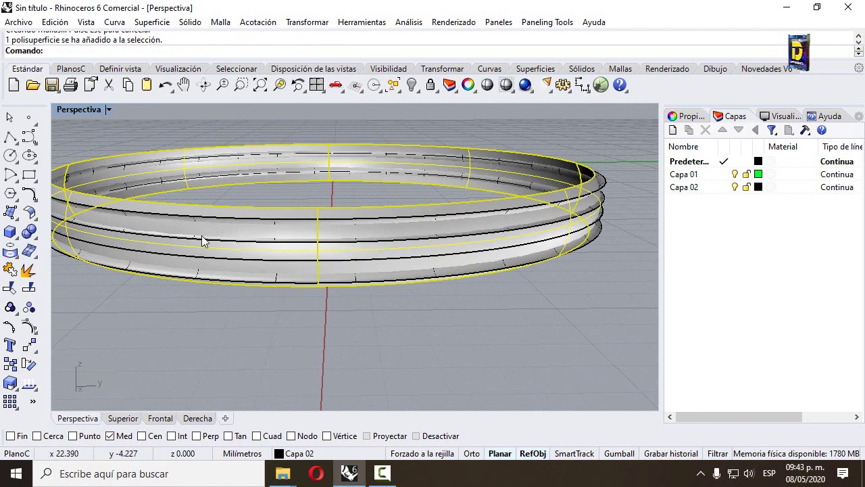
click(203, 241)
click(244, 292)
- Trim away the strips of the band's outer polysurface inside both grooves, using the two swept surfaces as cutting objects
right_drag(204, 321, 311, 297)
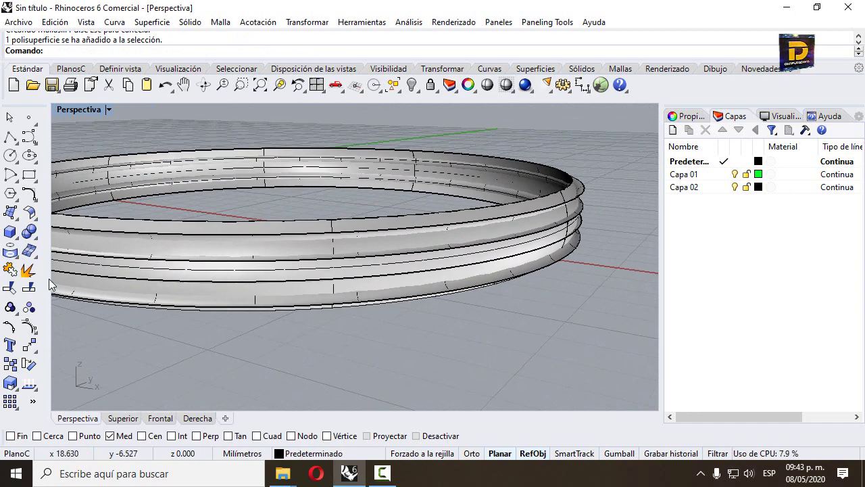
click(9, 288)
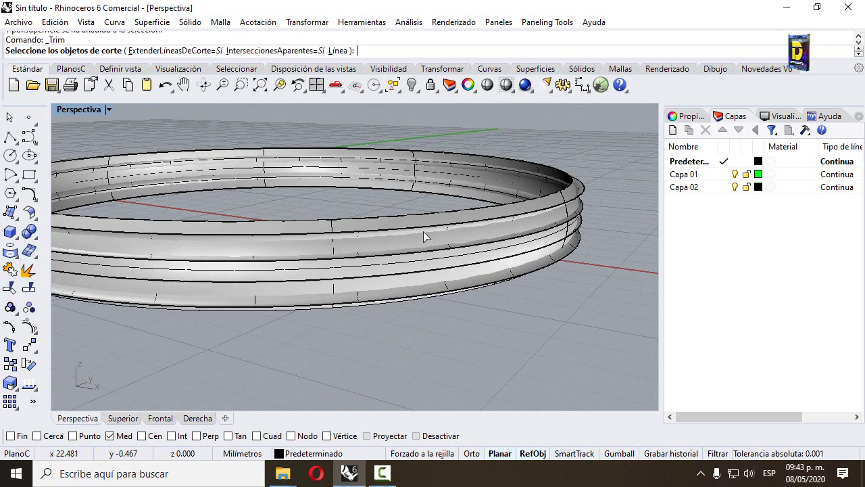
scroll(554, 200, up, 2)
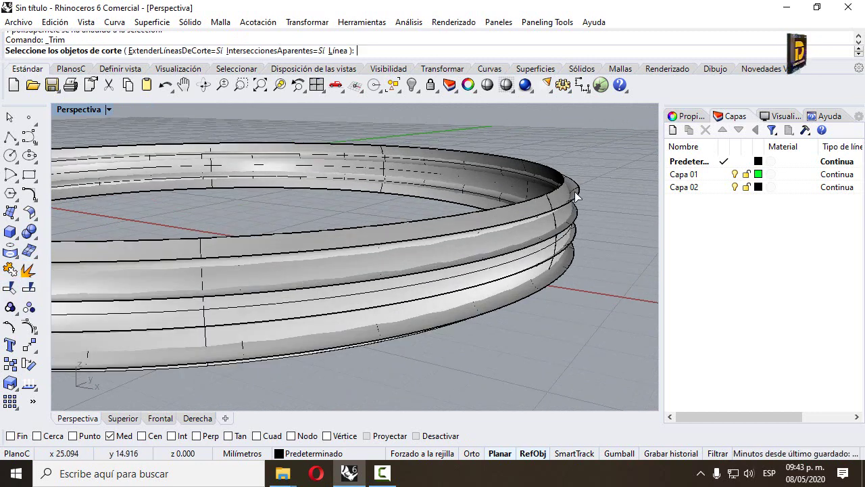
click(576, 189)
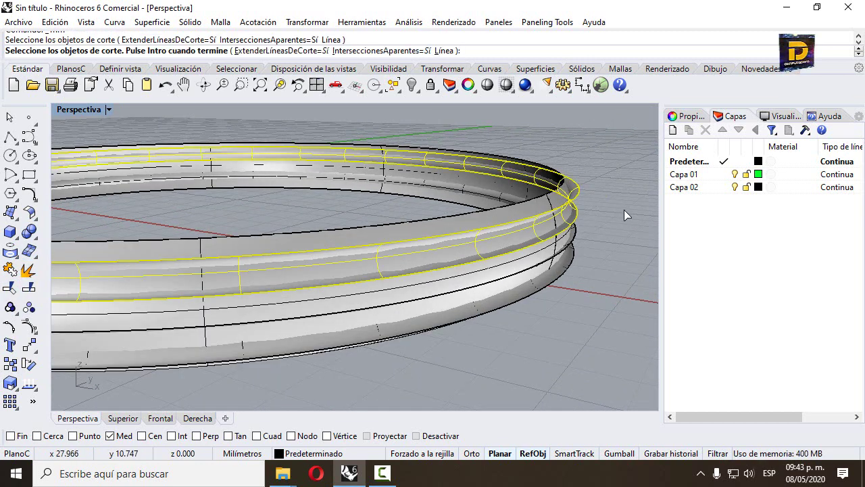
click(576, 236)
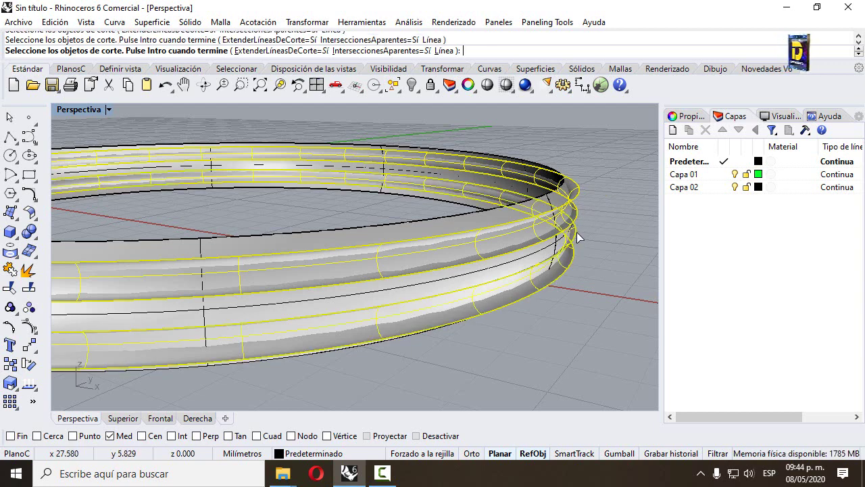
right_drag(576, 234, 653, 231)
key(Return)
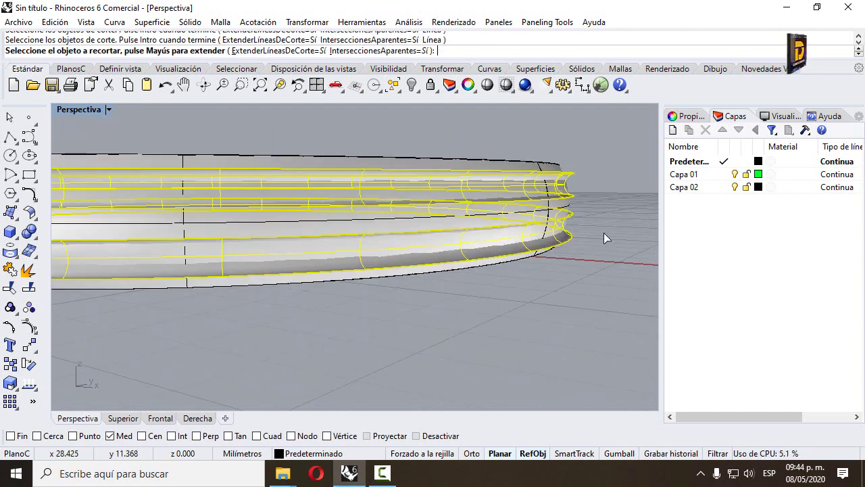
scroll(487, 250, up, 2)
click(511, 244)
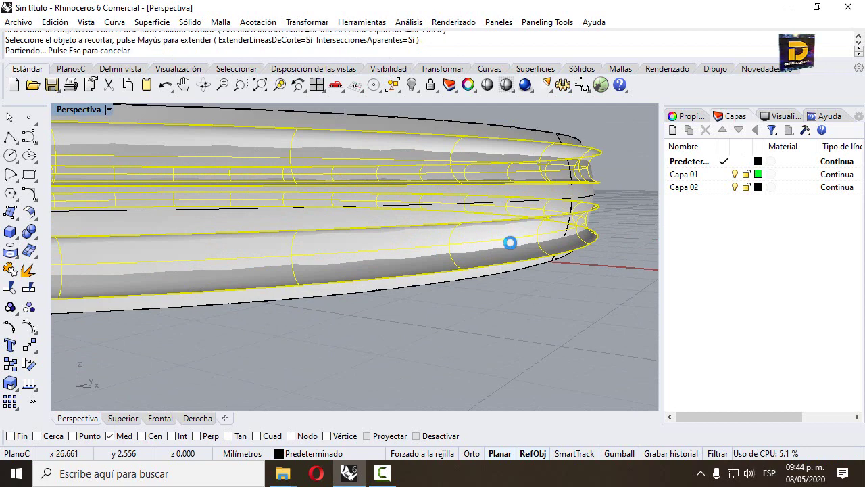
scroll(549, 186, down, 3)
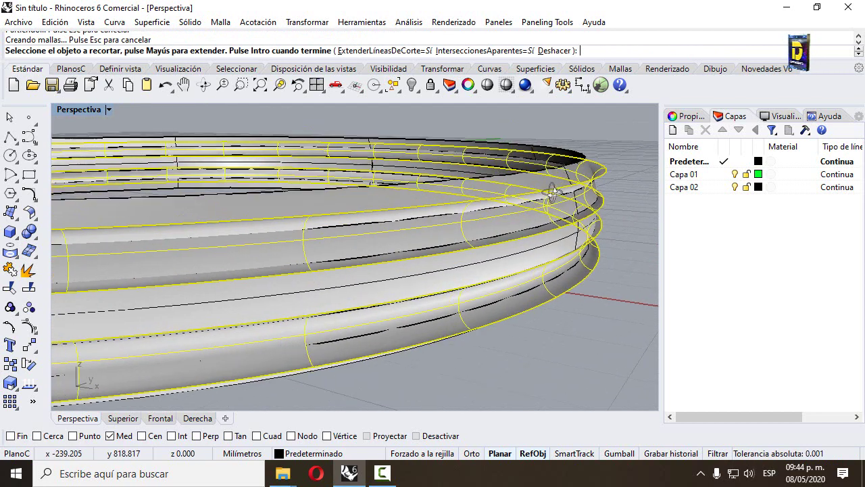
scroll(592, 196, up, 3)
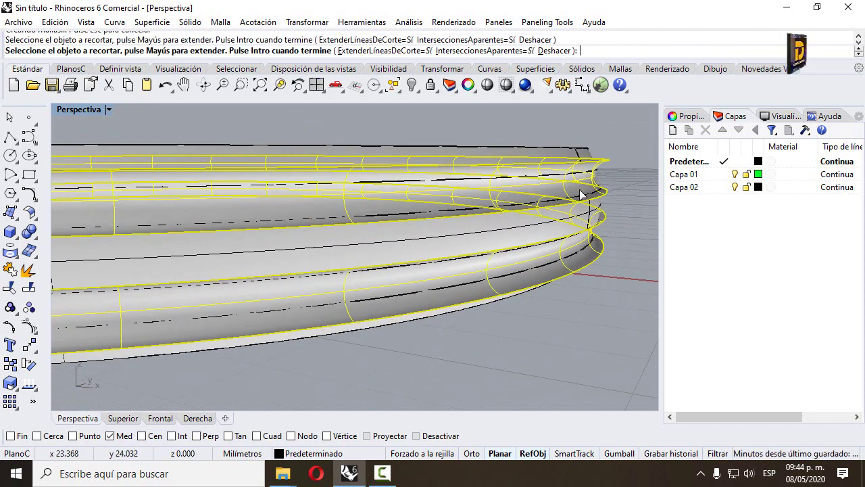
click(578, 190)
key(Return)
right_drag(520, 177, 529, 178)
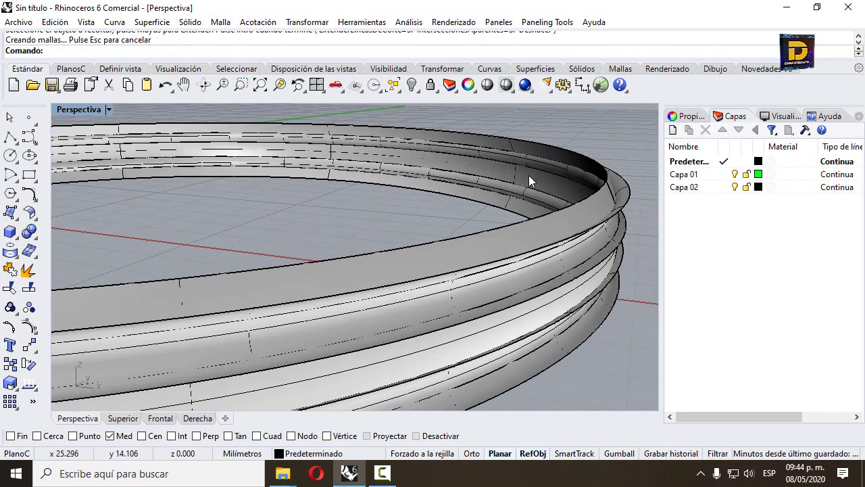
- Trim the protruding upper lip off the upper swept surface, using the band's uppermost outer face as the cutting object
click(10, 288)
click(539, 215)
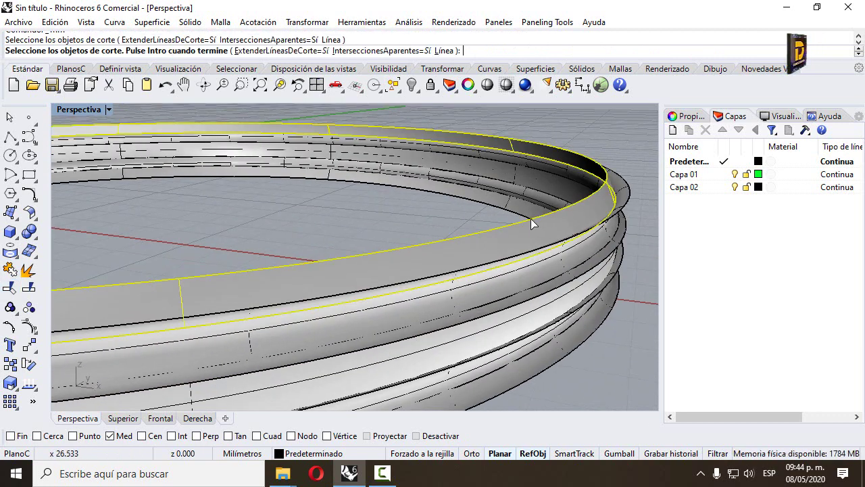
right_drag(531, 221, 579, 170)
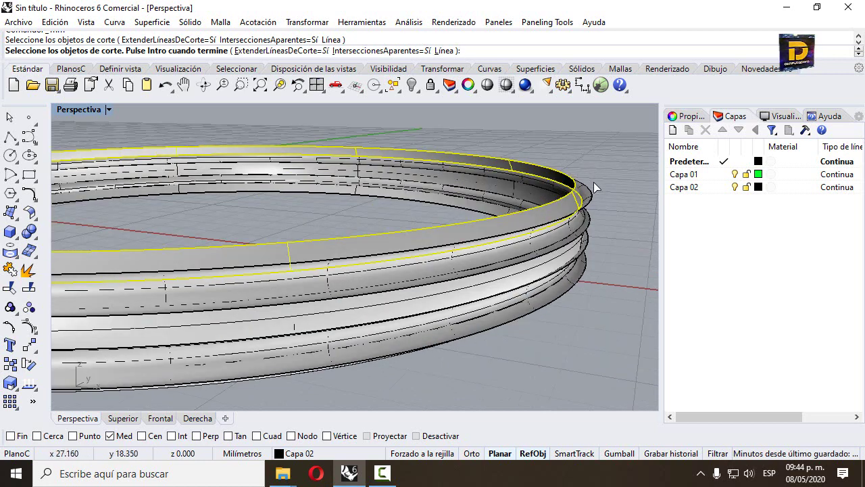
key(Return)
click(588, 194)
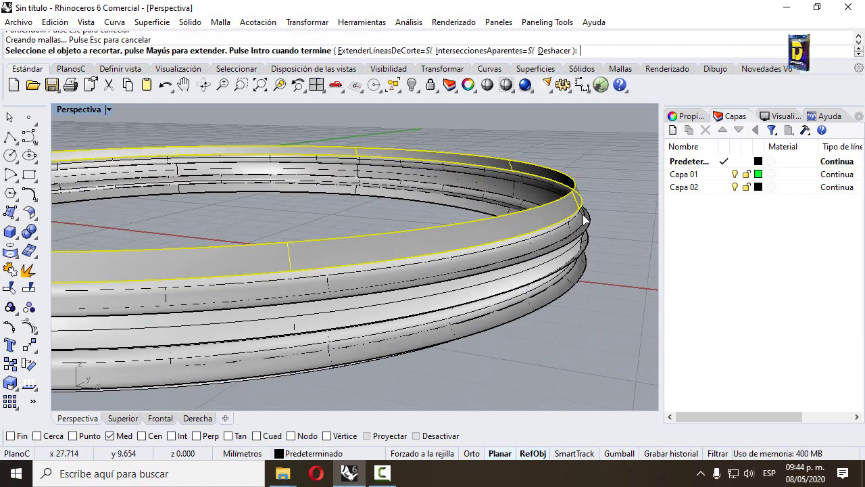
right_drag(580, 205, 588, 170)
key(Return)
scroll(580, 186, up, 3)
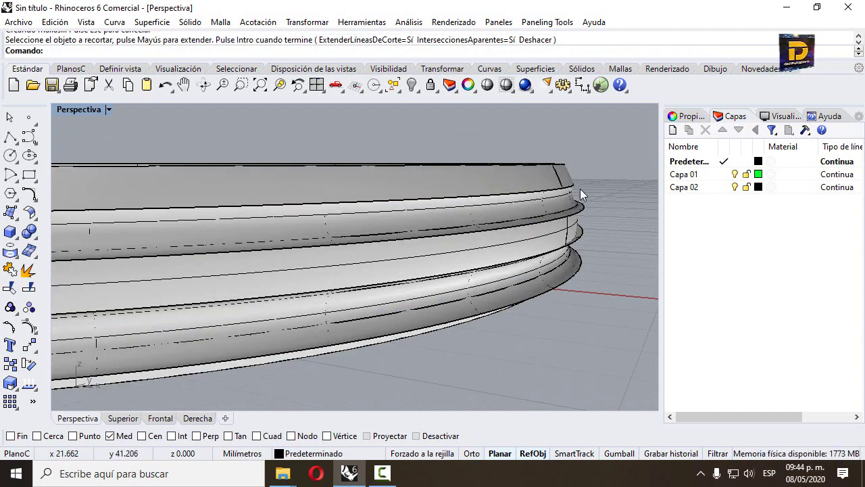
scroll(561, 196, down, 3)
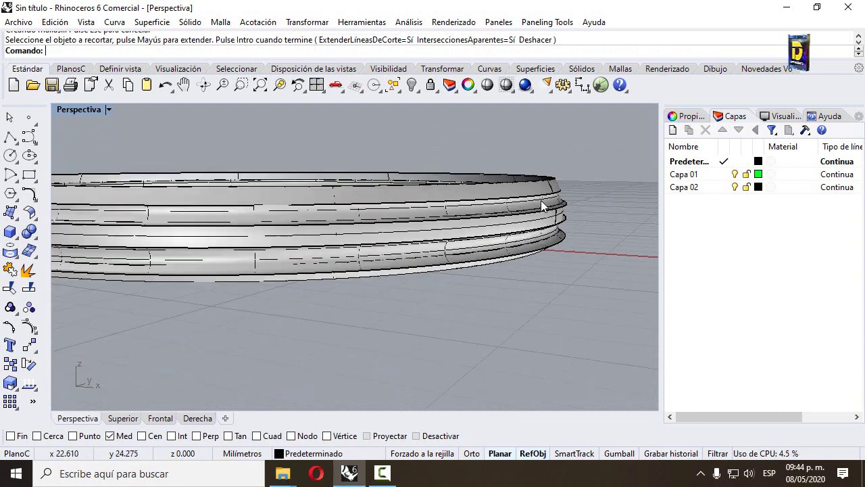
scroll(581, 192, up, 3)
key(Return)
click(588, 190)
key(Escape)
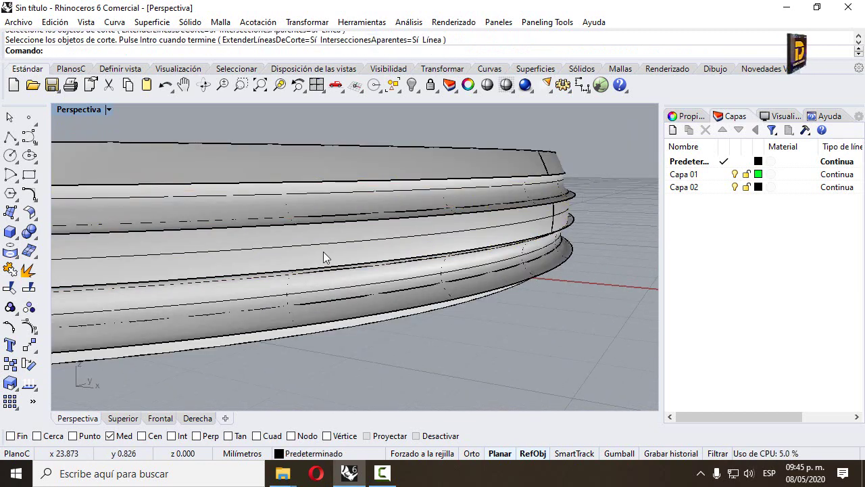
- Trim the lips of both swept surfaces that protrude beside the central outer face, using that face as the cutting object
click(11, 288)
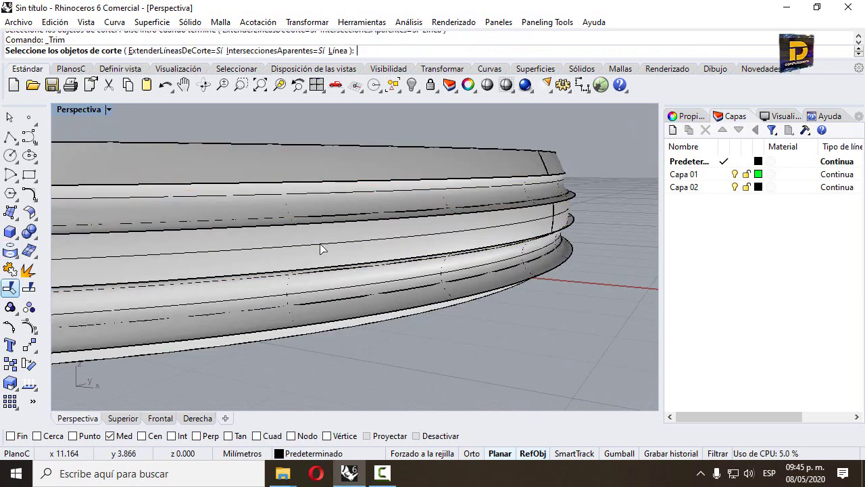
click(526, 223)
key(Return)
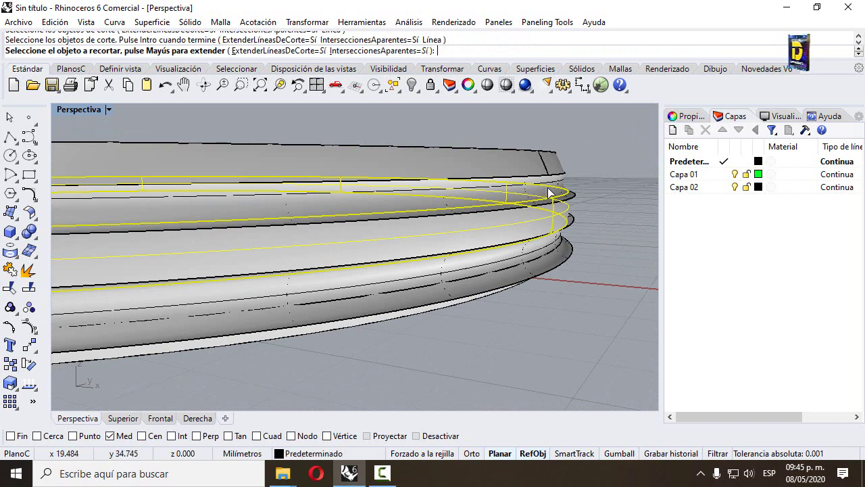
scroll(554, 196, up, 4)
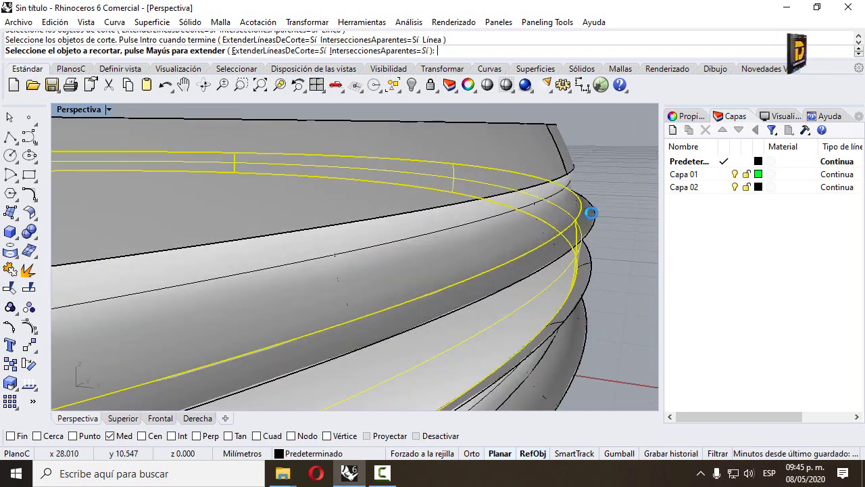
click(591, 213)
click(593, 271)
right_drag(594, 271, 508, 214)
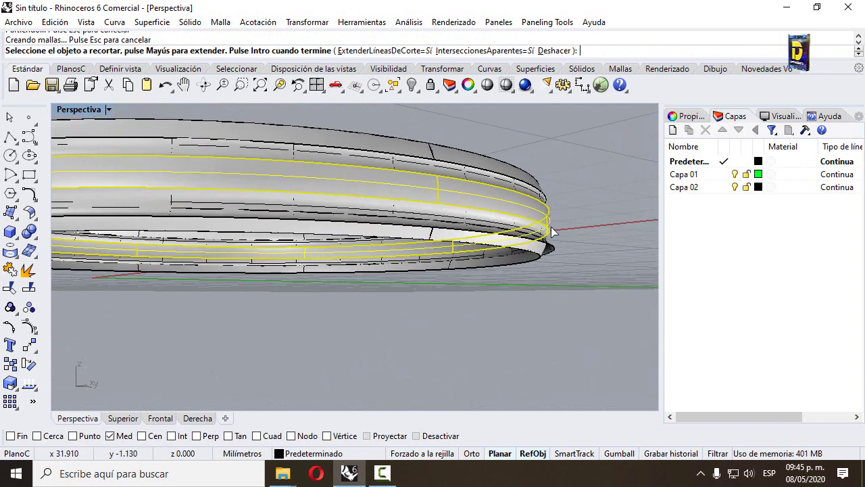
right_drag(552, 244, 561, 252)
right_click(561, 252)
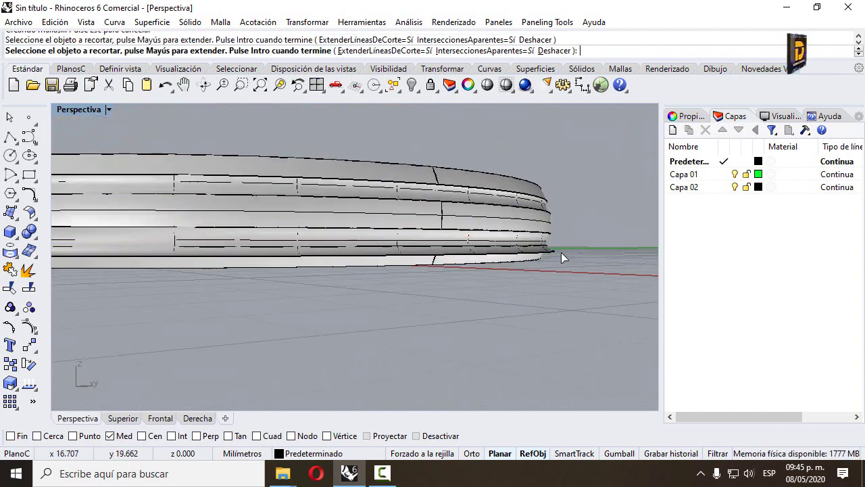
- Trim the protruding lower lip off the lower swept surface, using the band's lowest outer face as the cutting object
right_click(557, 231)
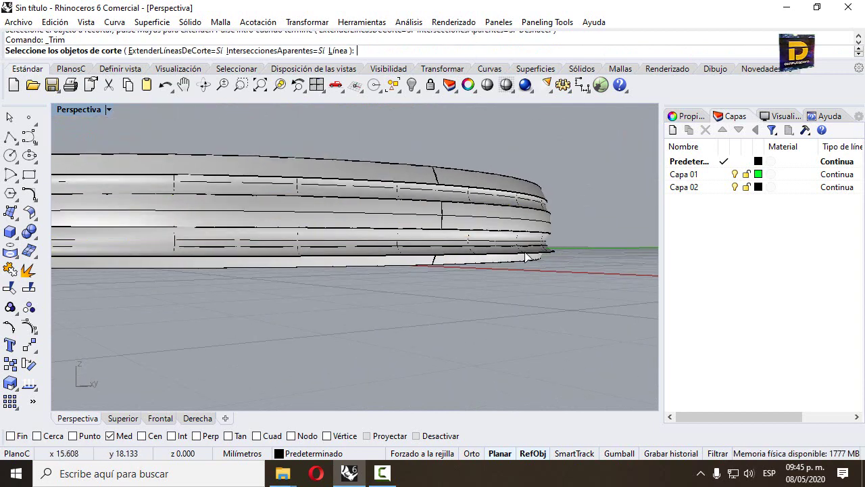
right_drag(557, 231, 558, 234)
click(545, 255)
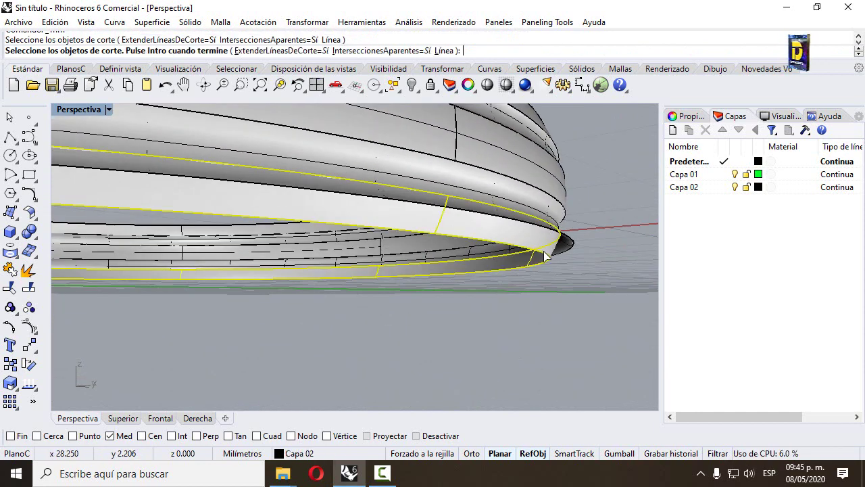
right_click(572, 206)
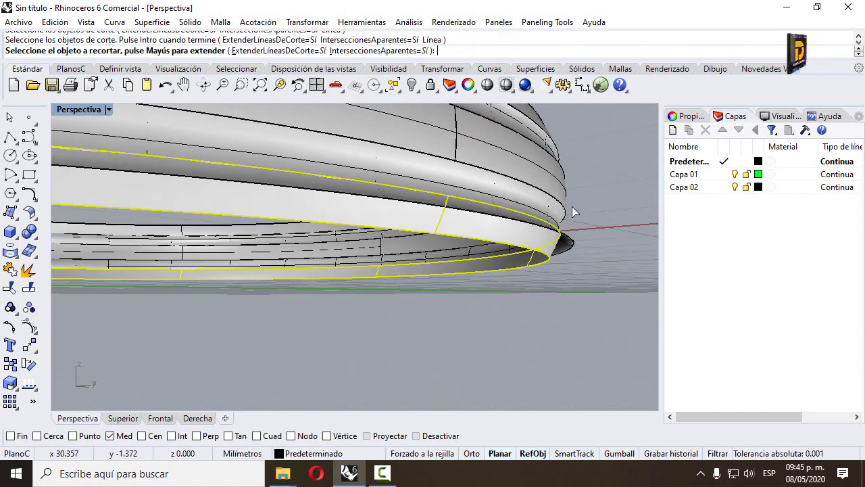
right_drag(560, 200, 561, 267)
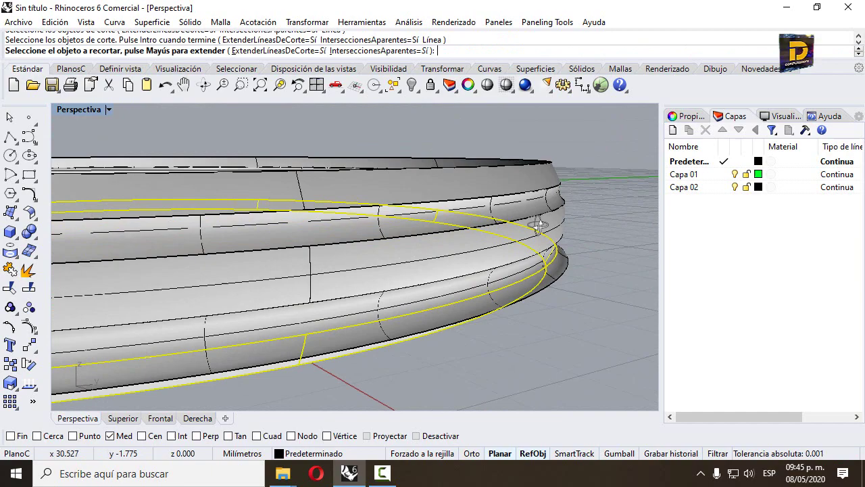
right_click(561, 258)
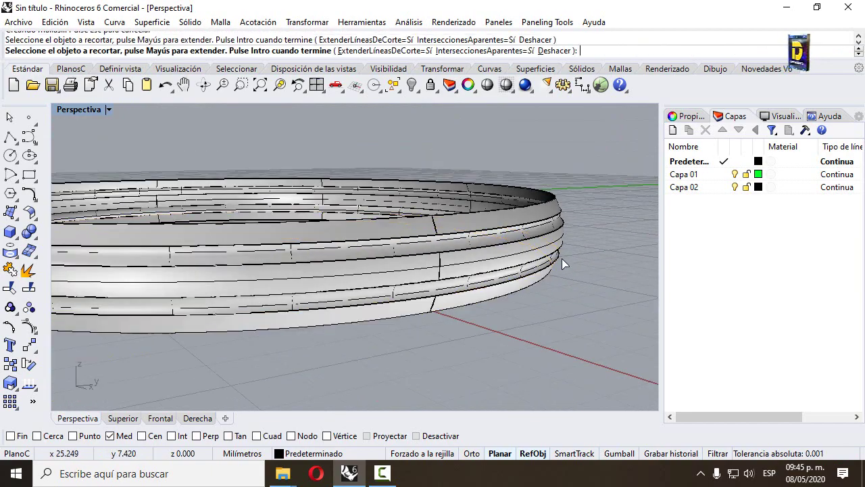
- Join the trimmed outer faces and the two groove surfaces into one polysurface and clear the selection
right_drag(561, 258, 480, 244)
scroll(439, 230, down, 5)
drag(253, 178, 575, 323)
click(11, 269)
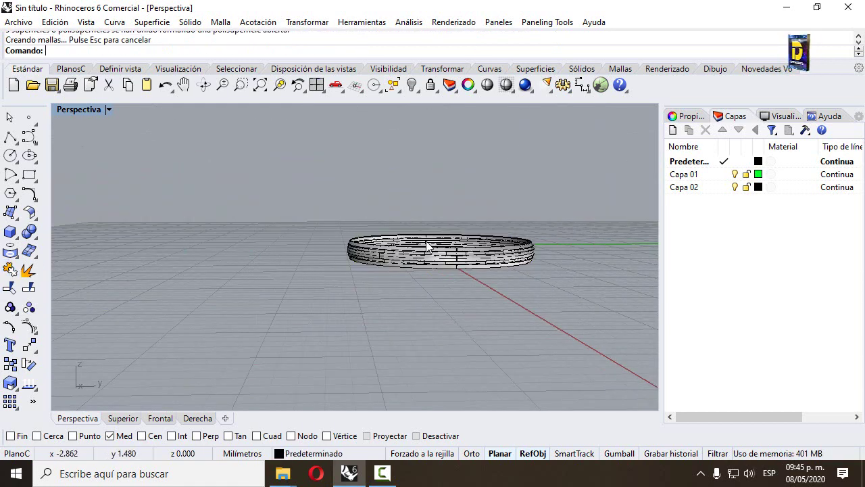
key(Escape)
- Check that the grooved outer shell selects as one piece, clear the selection and show all hidden objects
scroll(500, 257, up, 3)
scroll(507, 260, up, 3)
click(476, 282)
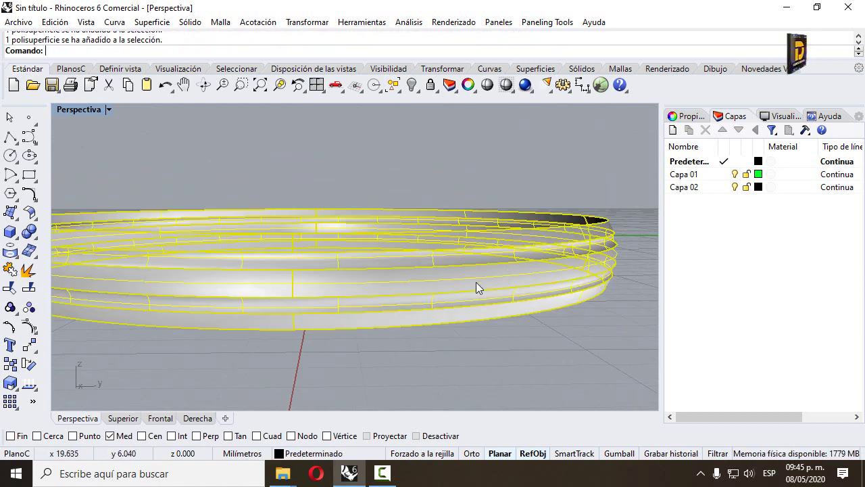
click(486, 335)
right_click(411, 85)
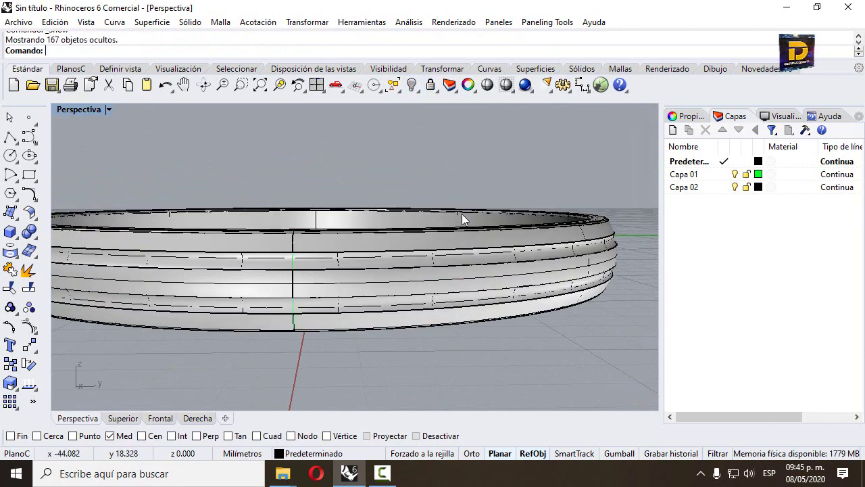
- Copy all the ring's surfaces and curves to a free spot in front of the original ring
scroll(460, 234, down, 2)
right_drag(459, 233, 473, 264)
scroll(473, 257, down, 2)
drag(254, 190, 545, 332)
click(27, 350)
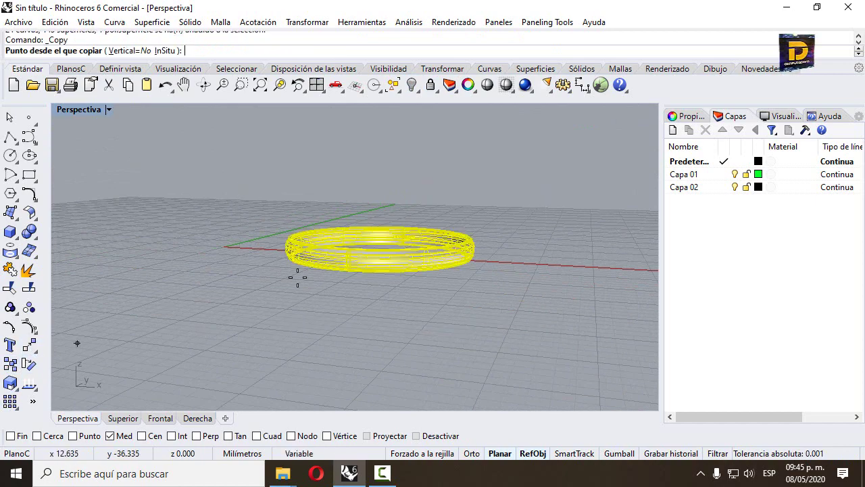
click(390, 270)
click(540, 333)
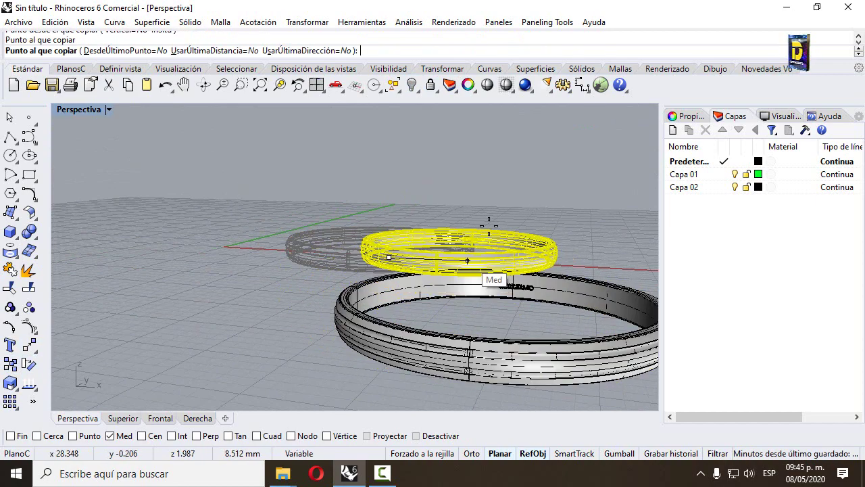
key(Return)
- Hide the original ring's surfaces and curves so that only the copied ring is displayed
right_drag(402, 210, 419, 207)
click(412, 85)
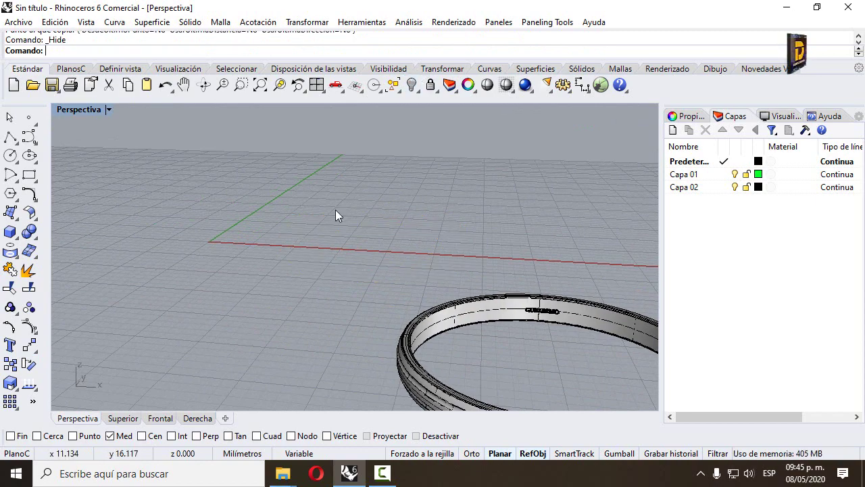
scroll(359, 234, down, 5)
scroll(452, 268, up, 3)
scroll(452, 268, up, 3)
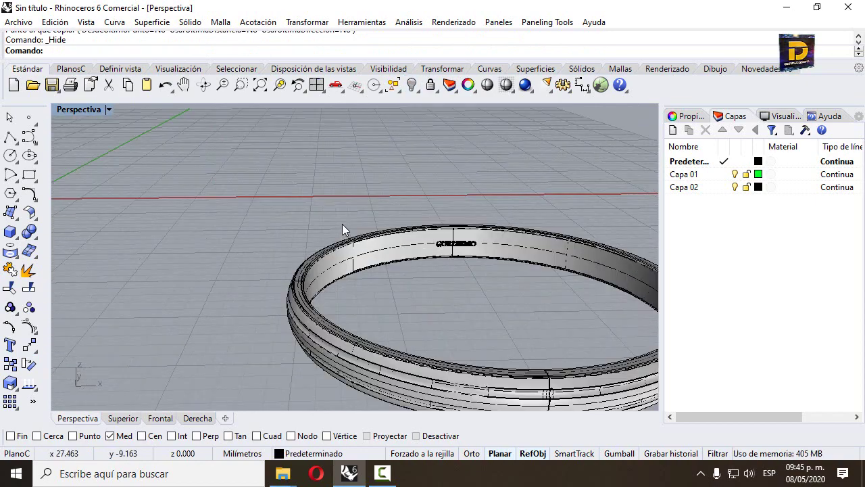
scroll(344, 227, down, 3)
scroll(417, 253, up, 5)
- Select all the surfaces and curves of the copied ring and join them
click(436, 285)
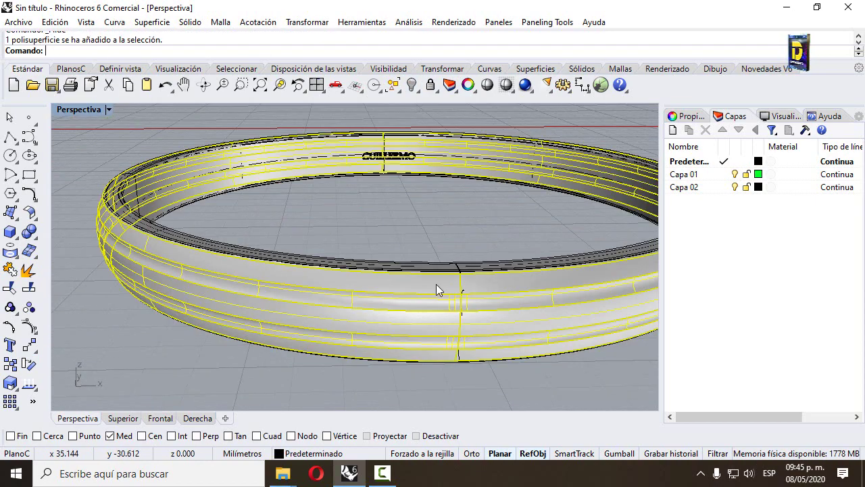
scroll(468, 263, down, 5)
drag(277, 173, 580, 347)
click(10, 271)
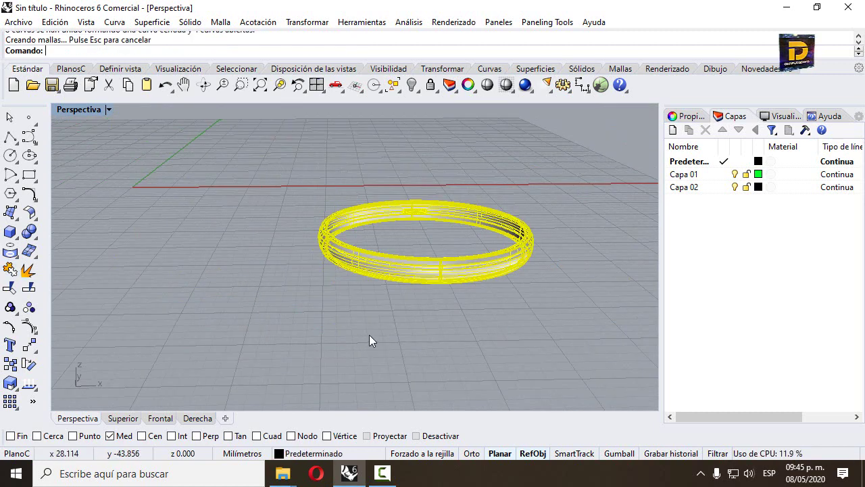
- Move the joined ring body aside from its curves as a test, undo the move and clear the selection
scroll(369, 335, up, 5)
scroll(382, 235, down, 5)
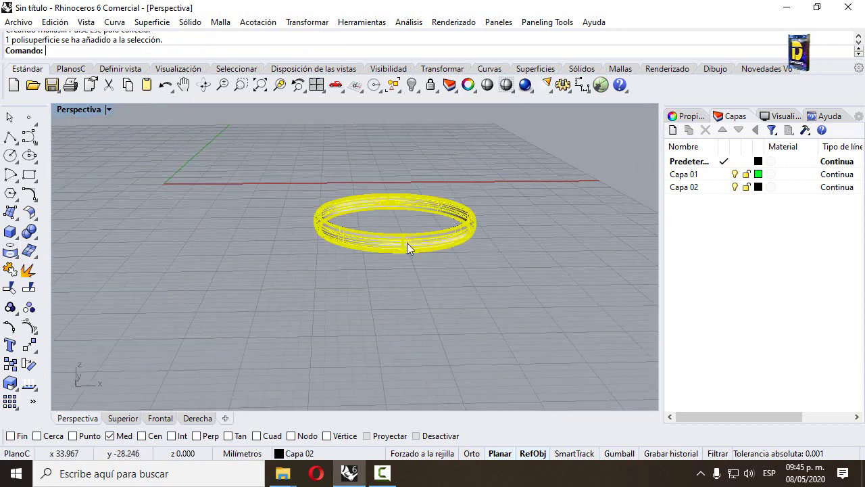
drag(408, 245, 492, 255)
key(Escape)
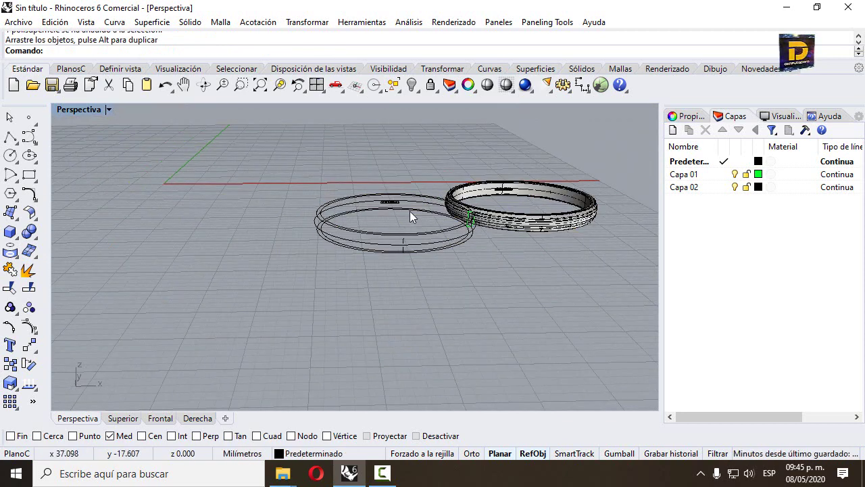
key(ctrl+z)
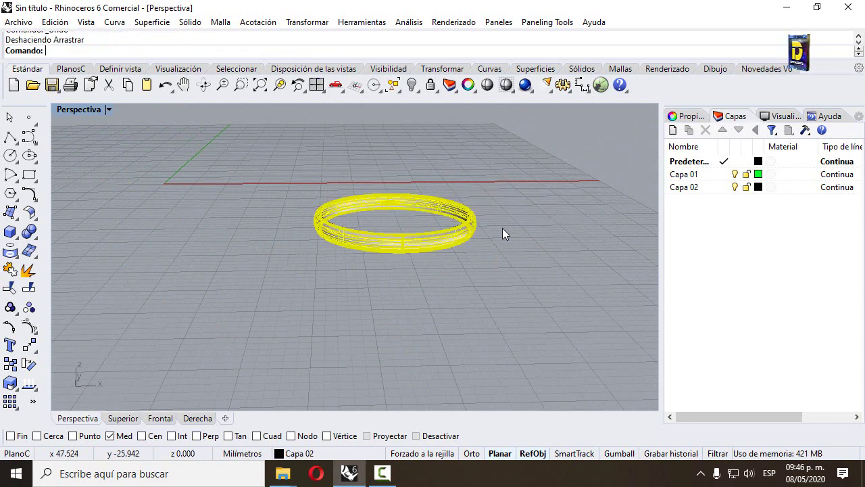
click(499, 228)
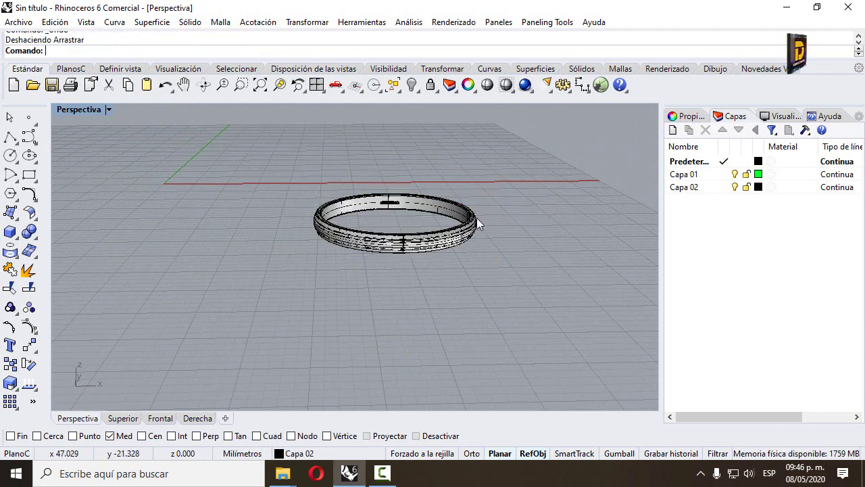
- Inspect the name inside the ring band, check that its curves select together, and clear the selection
scroll(439, 216, up, 3)
right_drag(514, 223, 529, 185)
scroll(572, 183, up, 2)
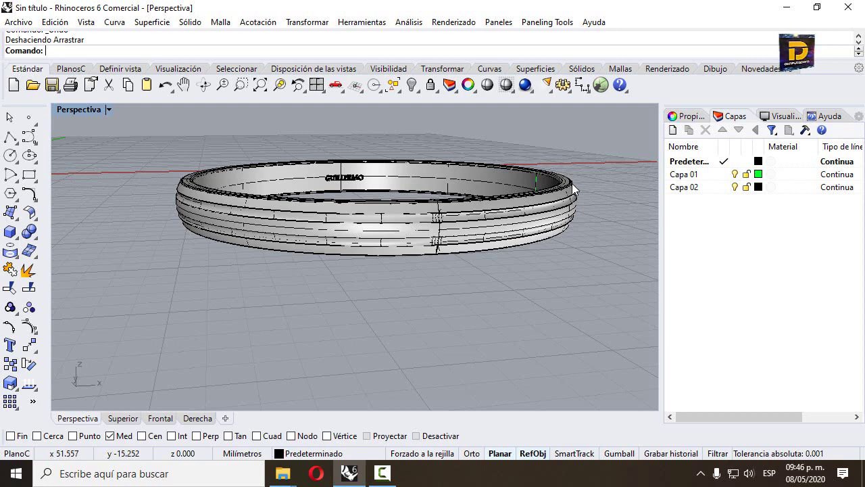
right_drag(497, 170, 383, 194)
scroll(377, 195, up, 3)
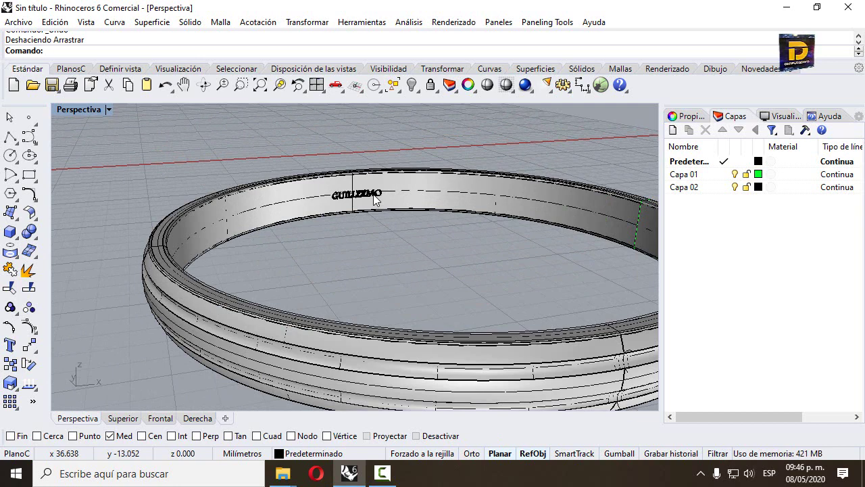
drag(423, 236, 424, 241)
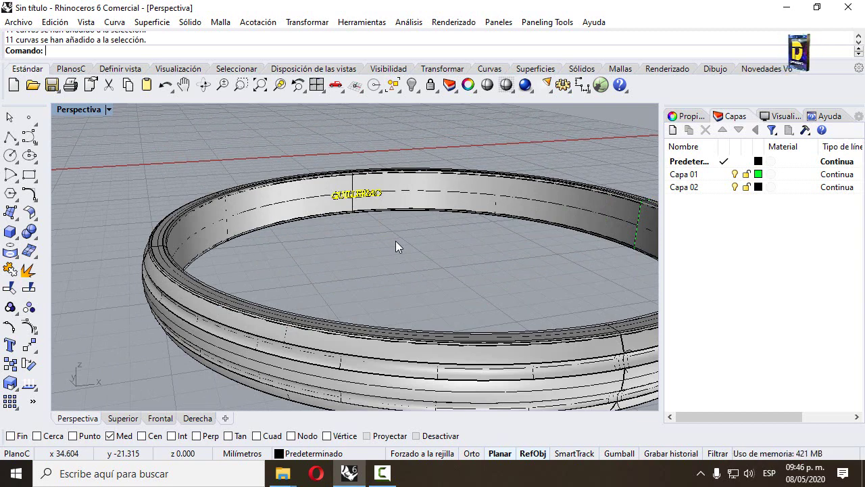
scroll(395, 240, down, 4)
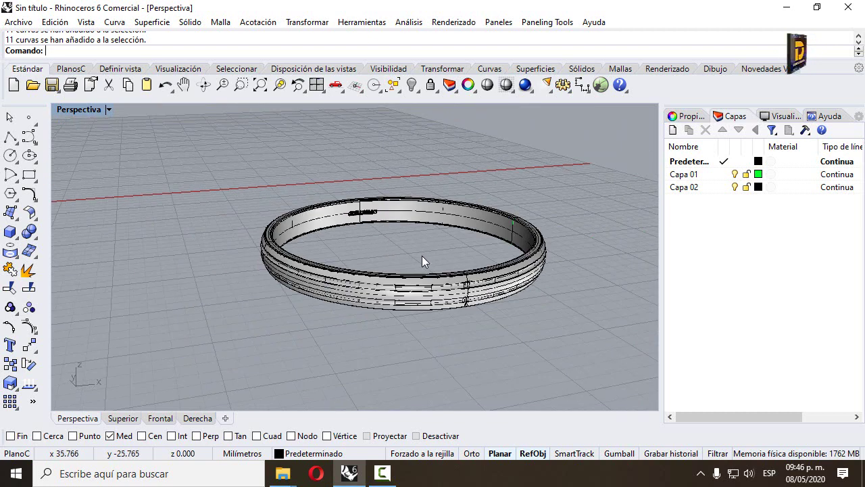
click(365, 211)
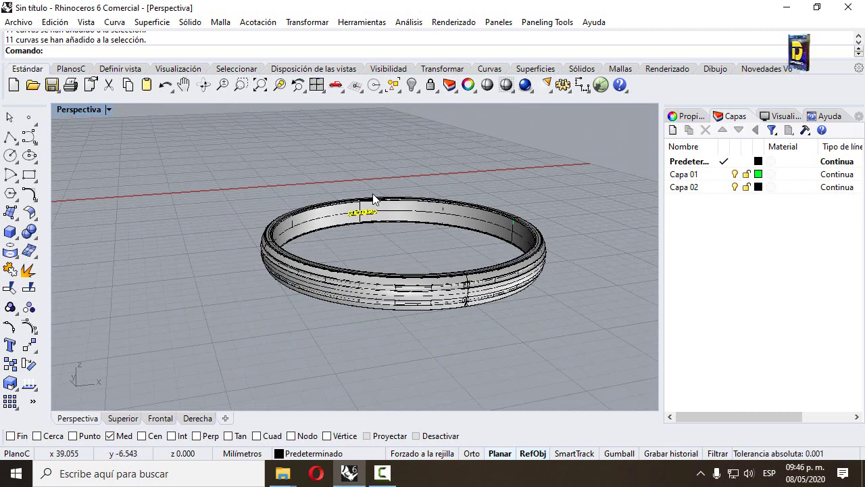
key(Escape)
- Check that the ring body selects as a single polysurface from its inner wall, and deselect it
scroll(424, 217, up, 4)
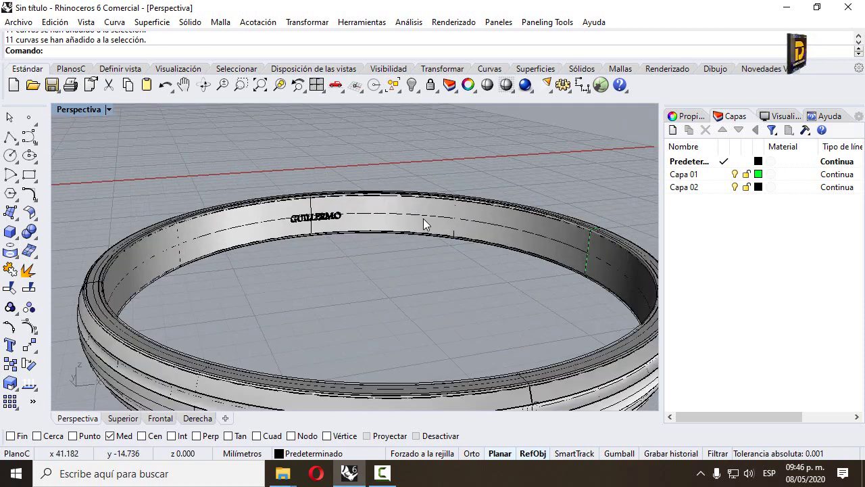
click(444, 216)
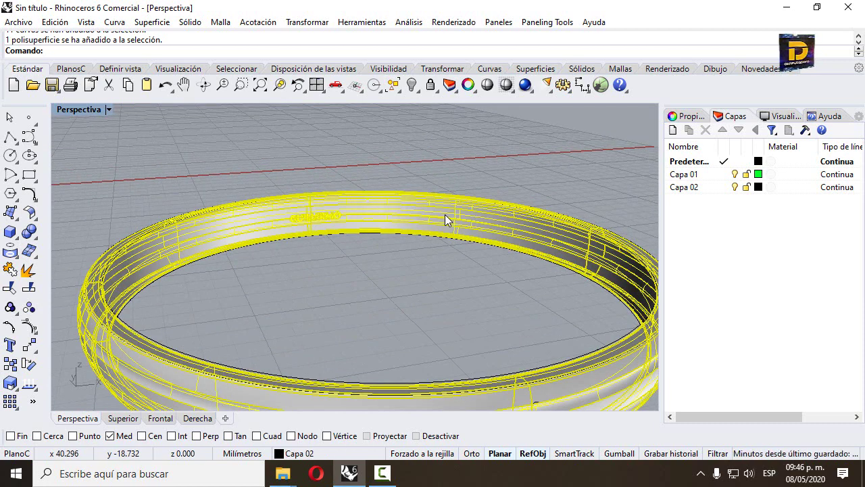
click(405, 269)
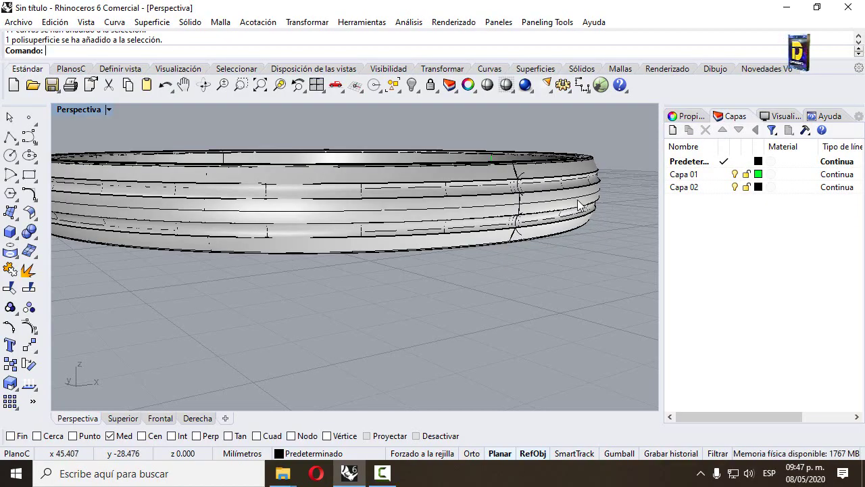
- Review the outer grooves, window-select the name's curves inside the ring once more and clear the selection
right_drag(591, 208, 571, 239)
scroll(571, 244, down, 5)
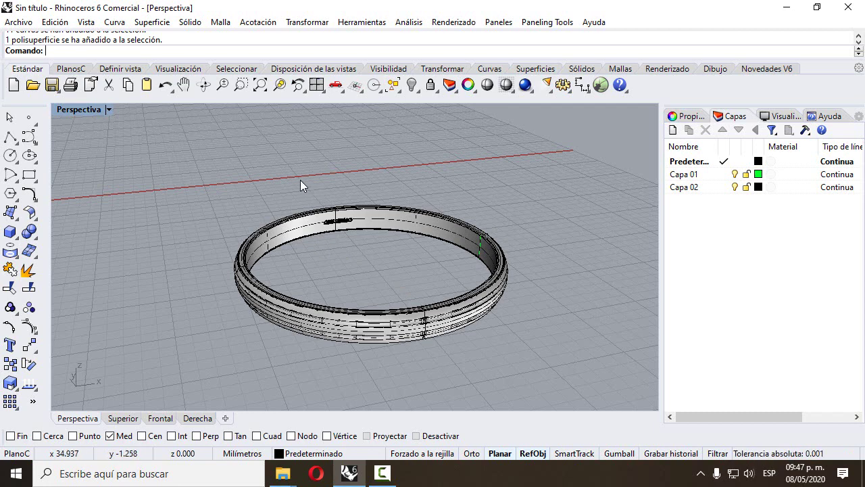
drag(243, 173, 414, 242)
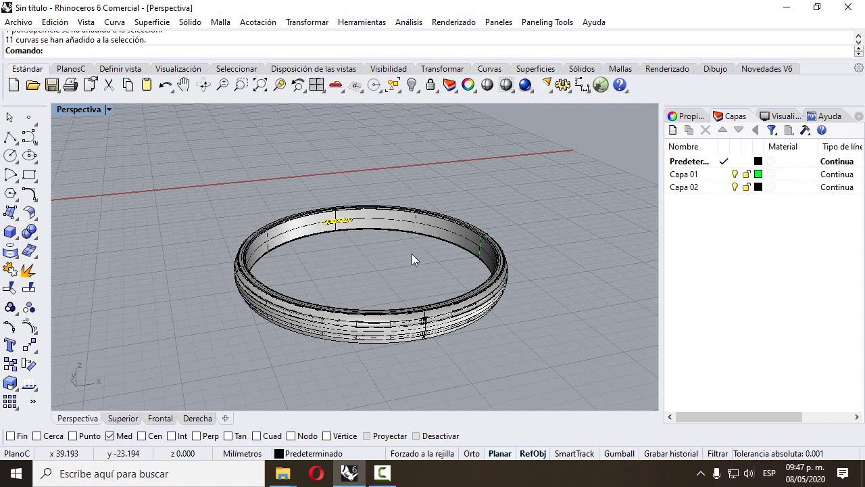
key(Escape)
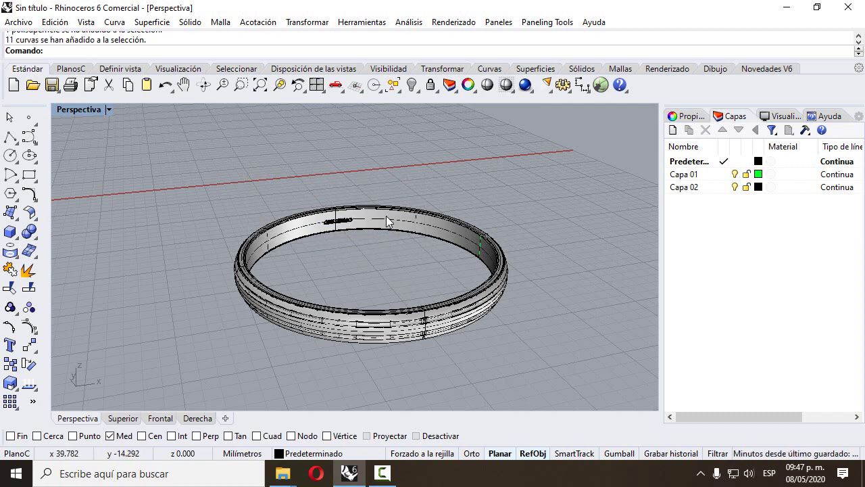